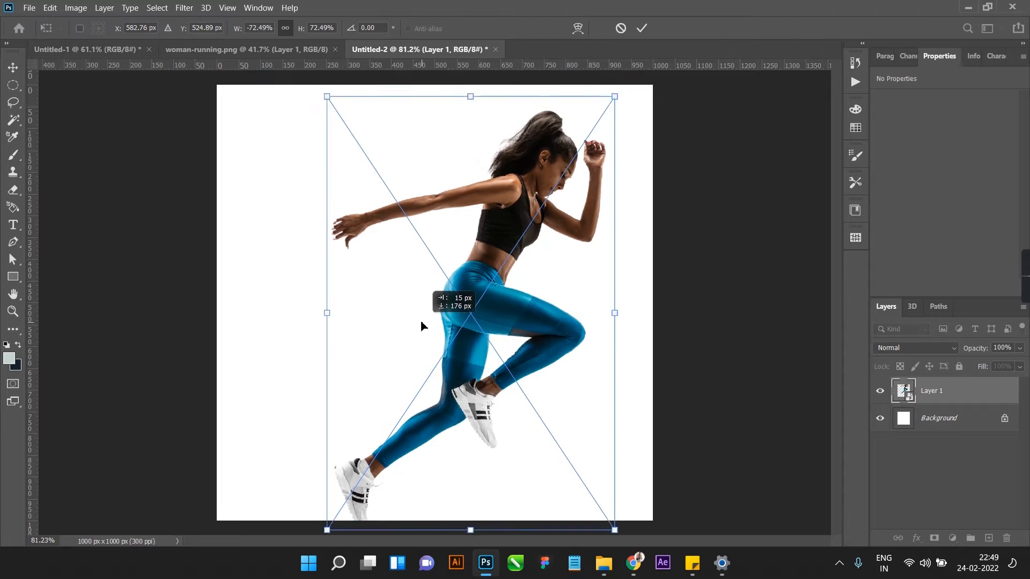
Step: Scale the running woman to 66.66% and rotate her about 3° counterclockwise, then apply the transform
left_click_drag(605, 519, 594, 501)
key("ctrl+minus")
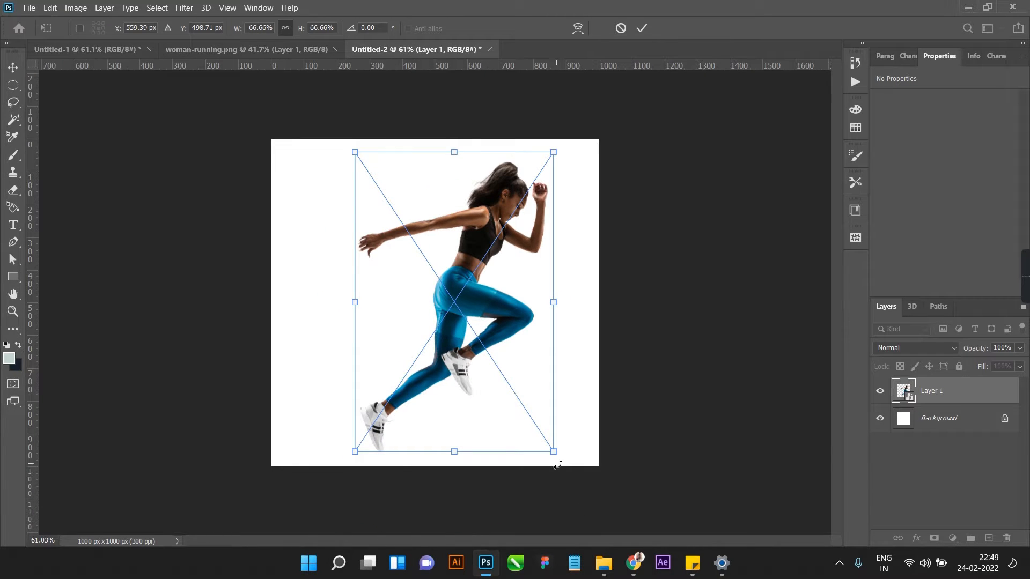
left_click_drag(557, 465, 573, 456)
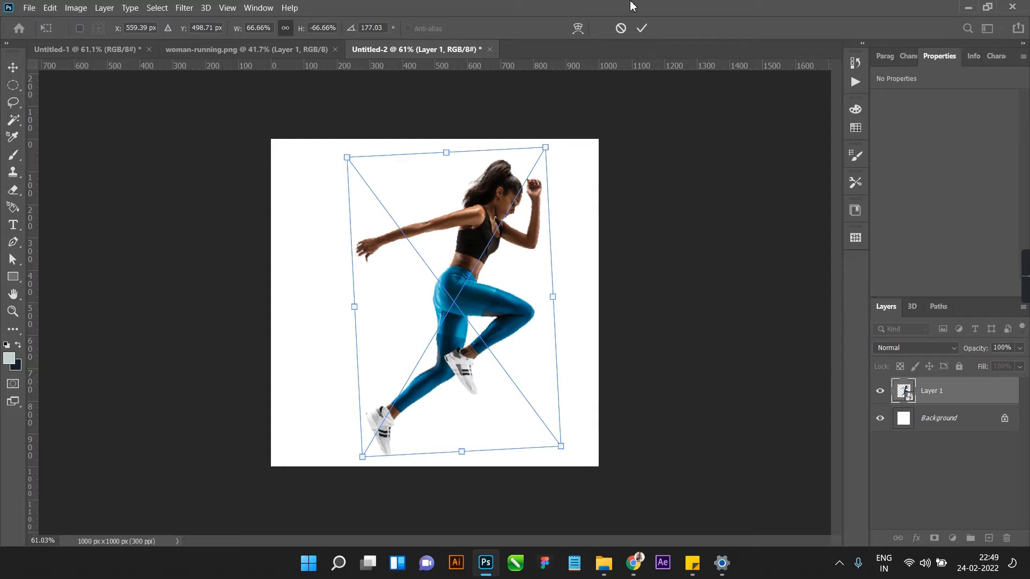
left_click(642, 28)
Step: Add a new empty layer directly above the Background layer
left_click(933, 424)
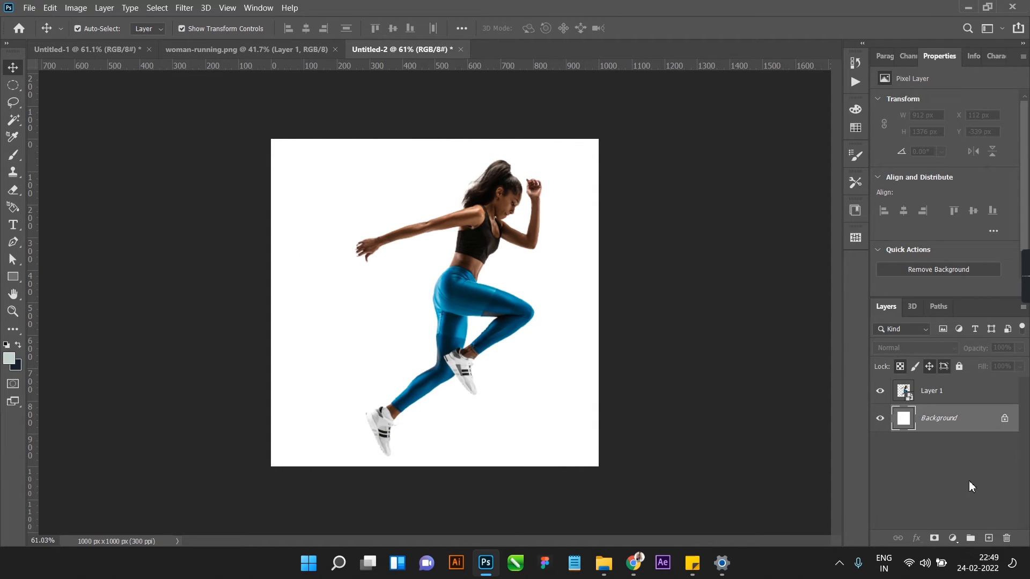
left_click(990, 540)
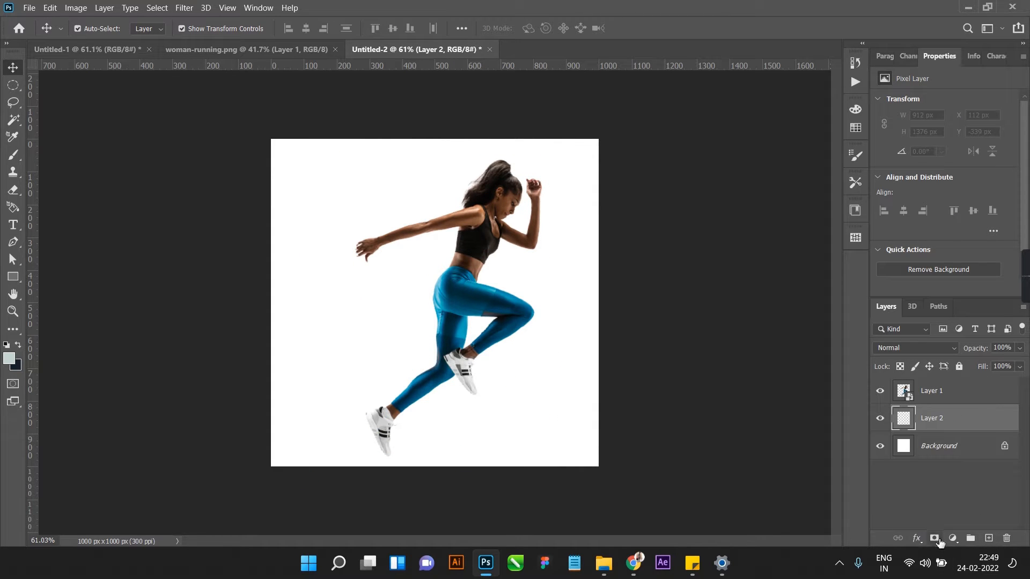
left_click(952, 538)
left_click(909, 549)
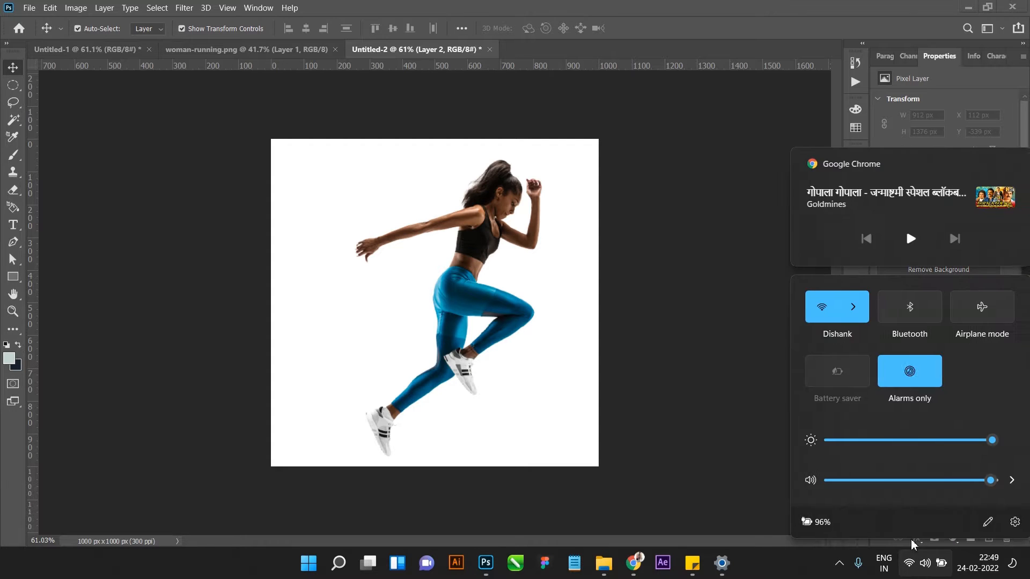
left_click(847, 531)
left_click(916, 538)
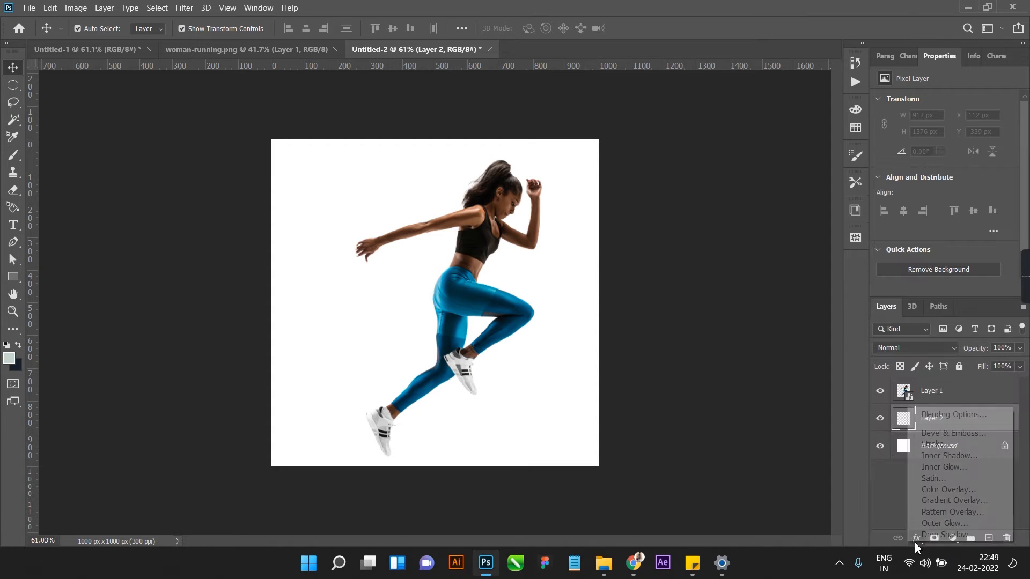
left_click(933, 500)
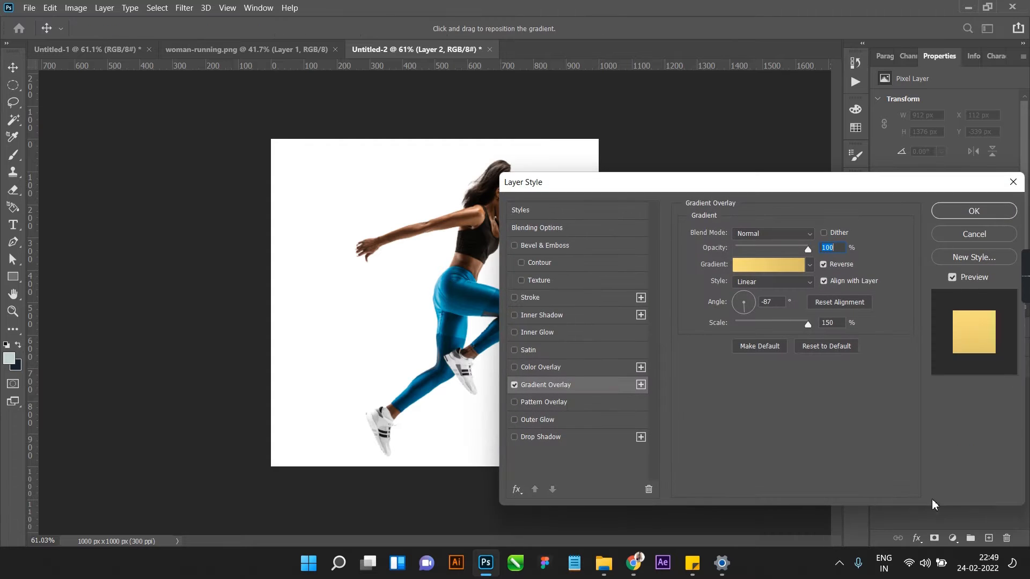
left_click(974, 234)
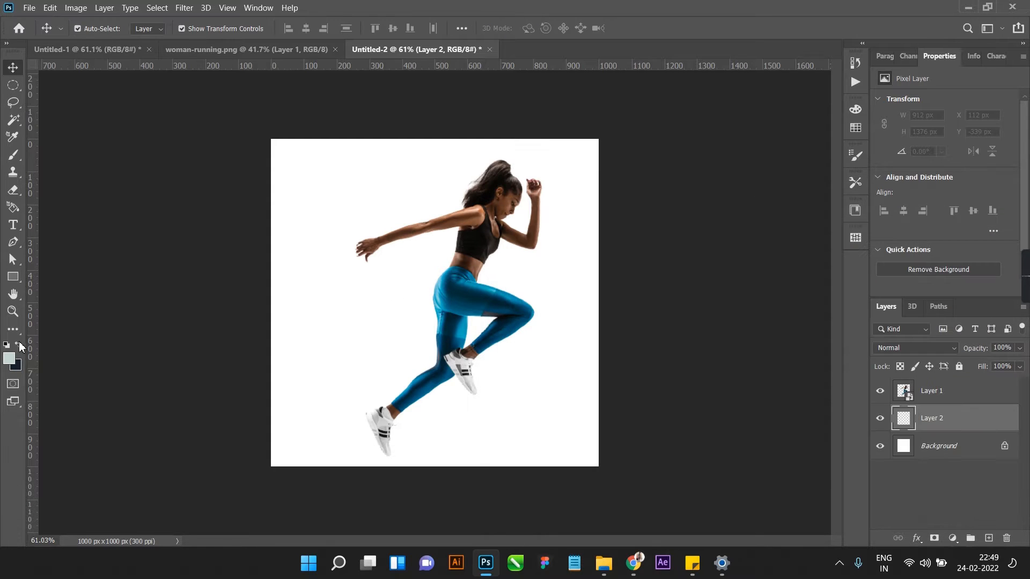
Step: Set the foreground colour to dark teal #052028 and fill the new layer behind the woman with it
left_click(10, 360)
left_click(474, 302)
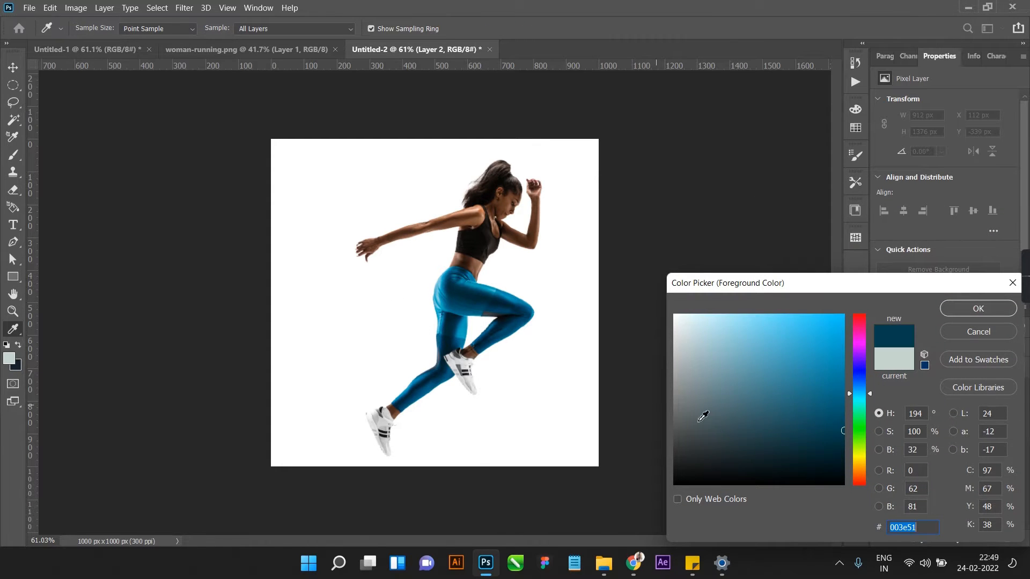
mouse_move(701, 416)
left_mouse_down()
mouse_move(832, 450)
mouse_move(827, 462)
left_mouse_up()
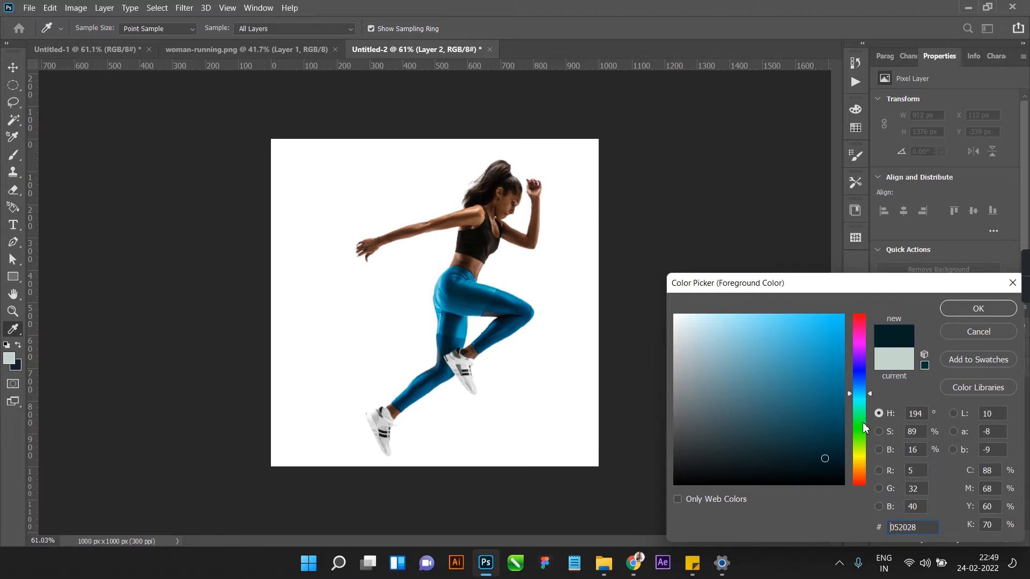
left_click(975, 303)
key("alt+BackSpace")
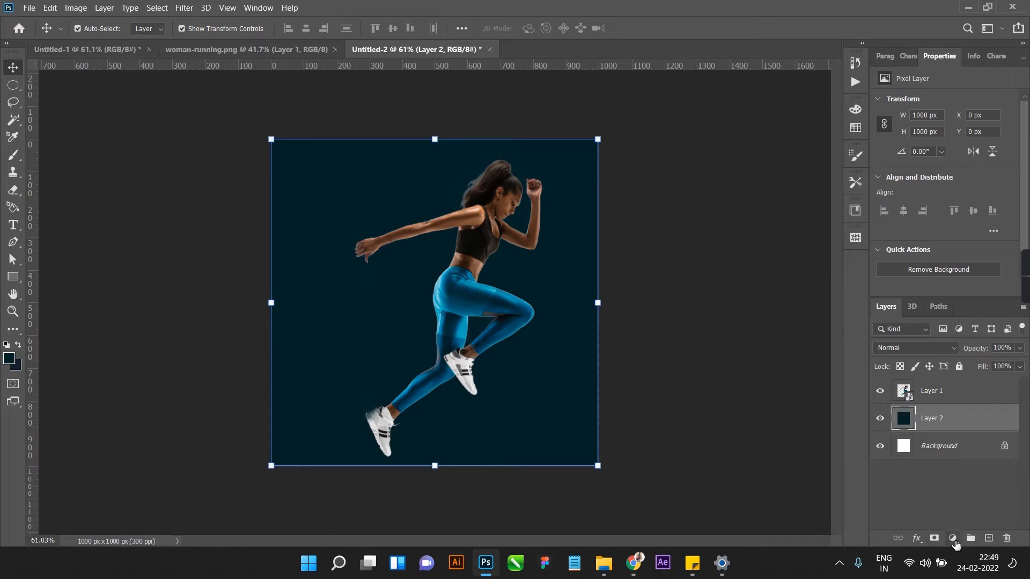
Step: Add a Gradient Overlay to the filled background layer and set its gradient's left colour stop to black
left_click(952, 538)
left_click(890, 526)
left_click(915, 537)
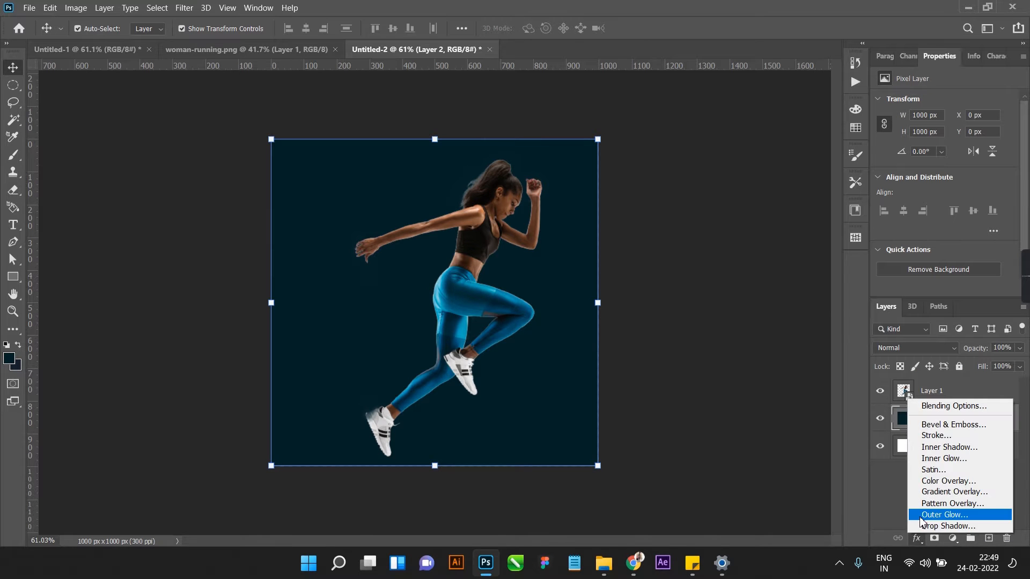
left_click(932, 493)
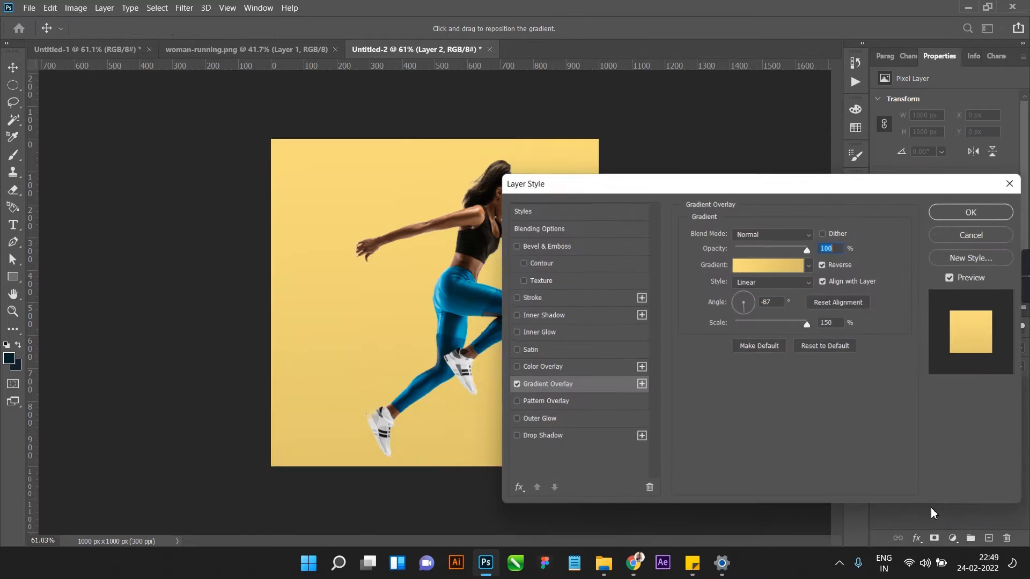
left_click(745, 265)
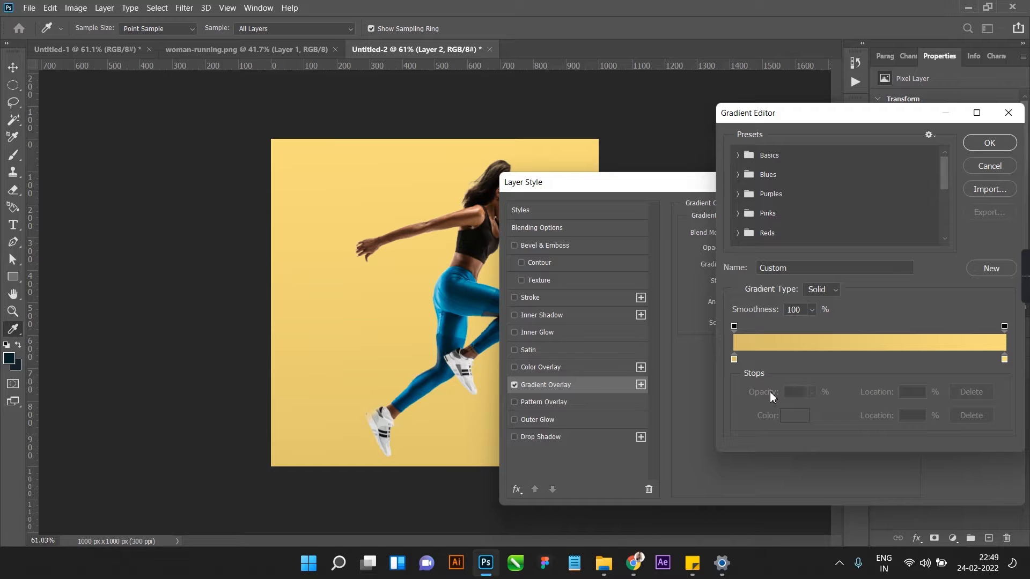
double_click(735, 360)
left_click_drag(719, 412, 616, 526)
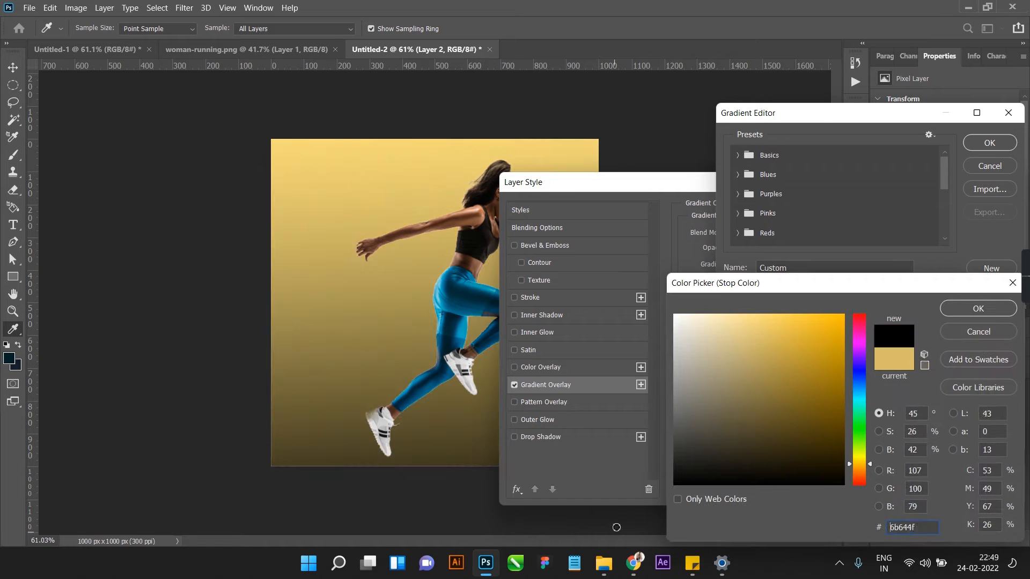
left_click(982, 310)
Step: Change the gradient's right colour stop to dark blue #022e44, based on the blue of the woman's leggings
left_click(1003, 361)
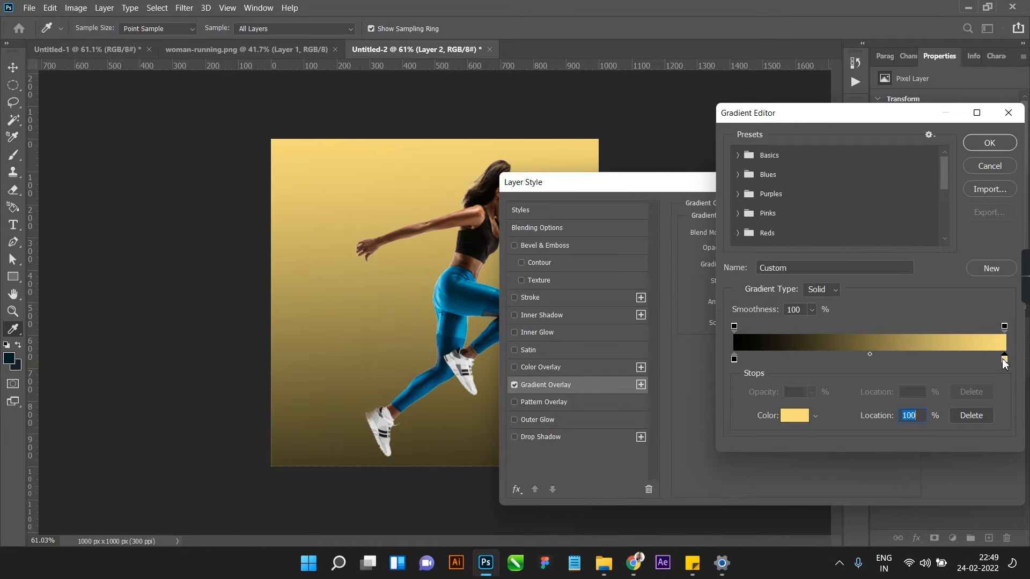
double_click(1004, 361)
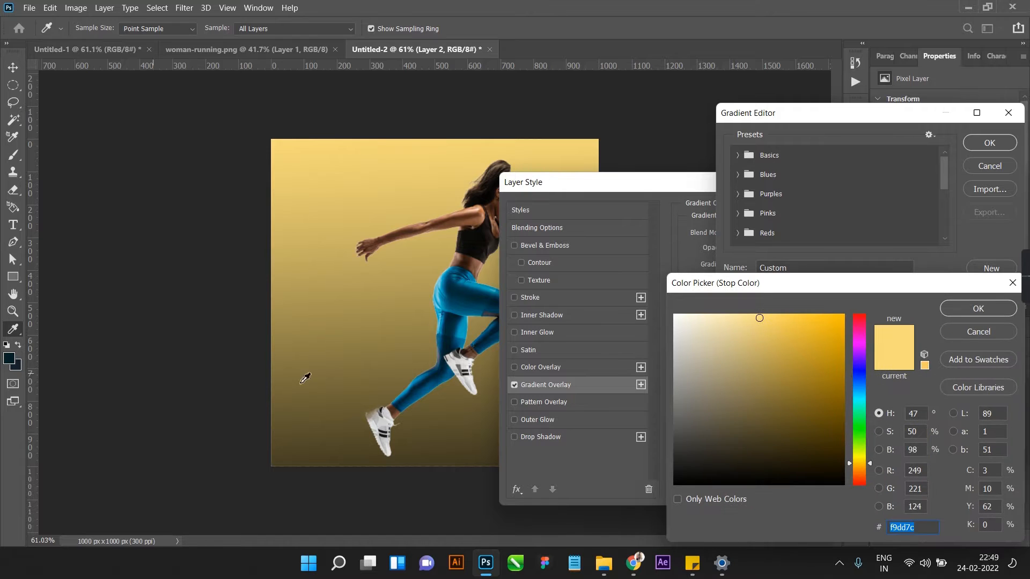
left_click(459, 342)
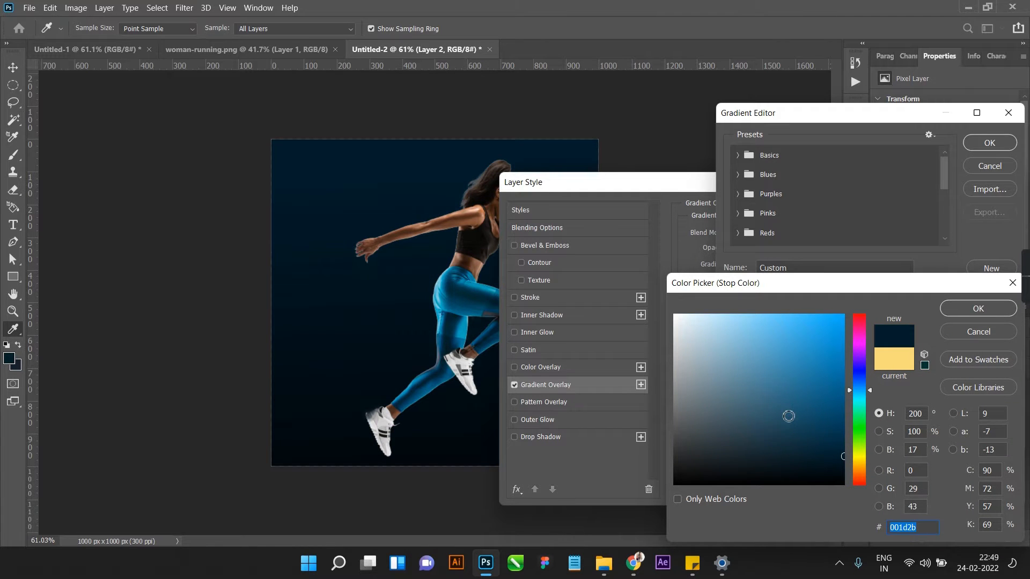
left_click_drag(788, 413, 841, 440)
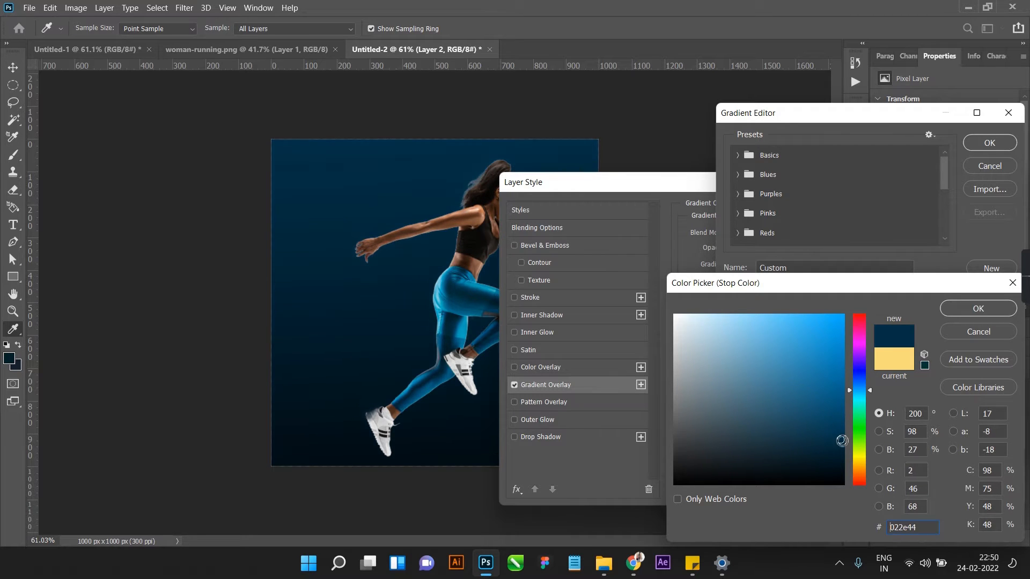
left_click(979, 312)
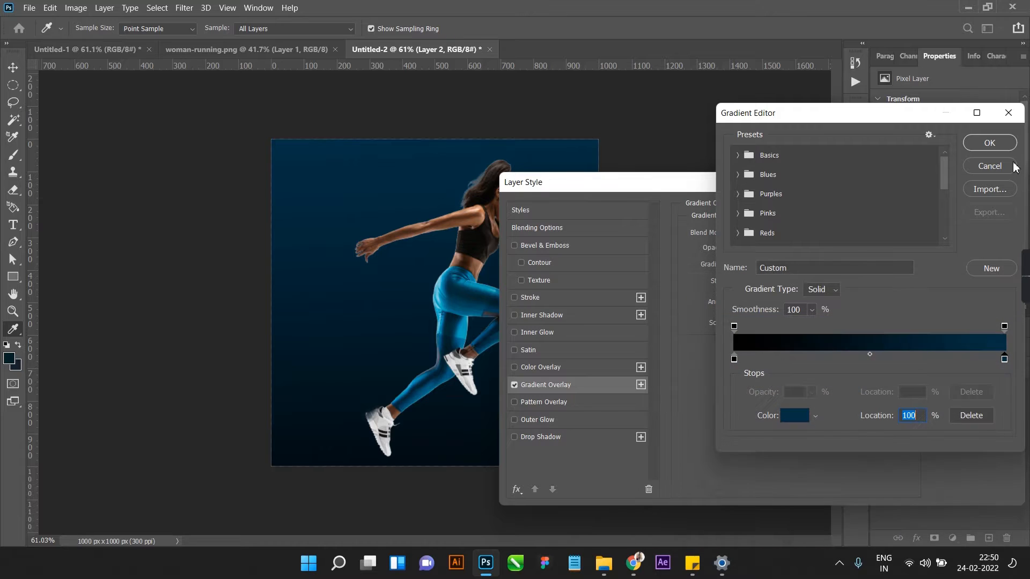
Step: Change the gradient's left colour stop to the near-black blue #000c10
left_click(735, 360)
left_click(372, 169)
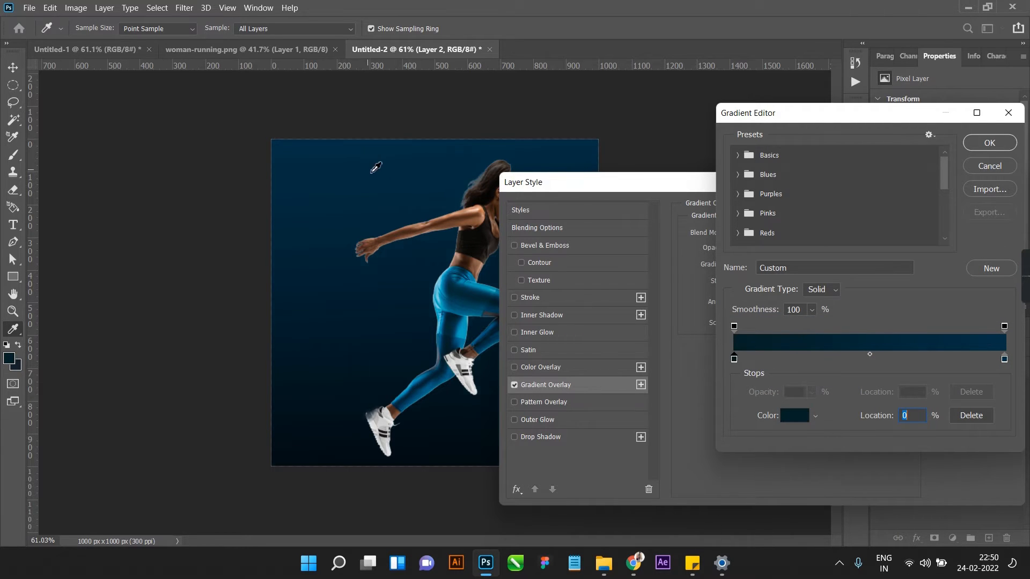
double_click(734, 360)
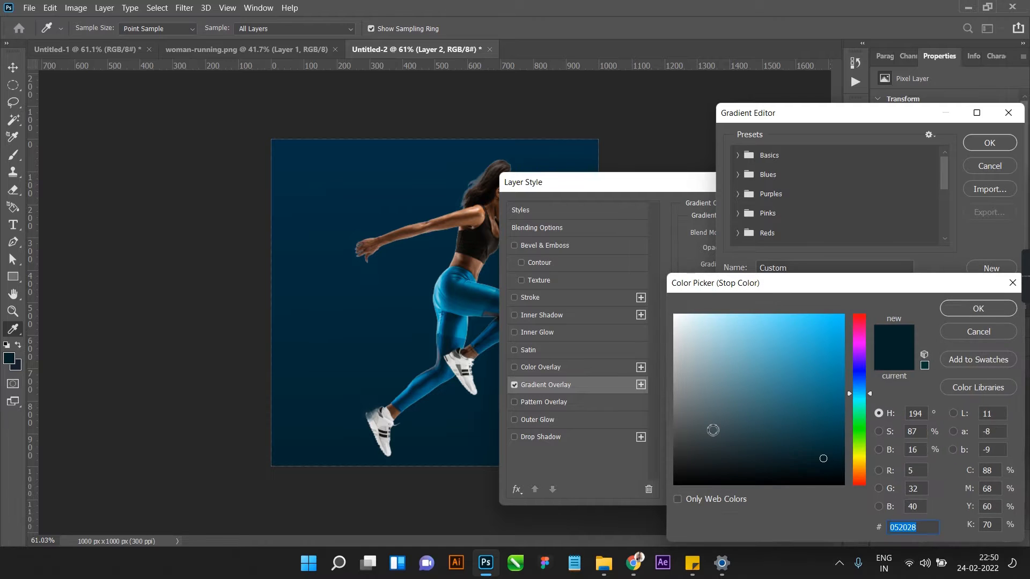
left_click_drag(810, 483, 843, 475)
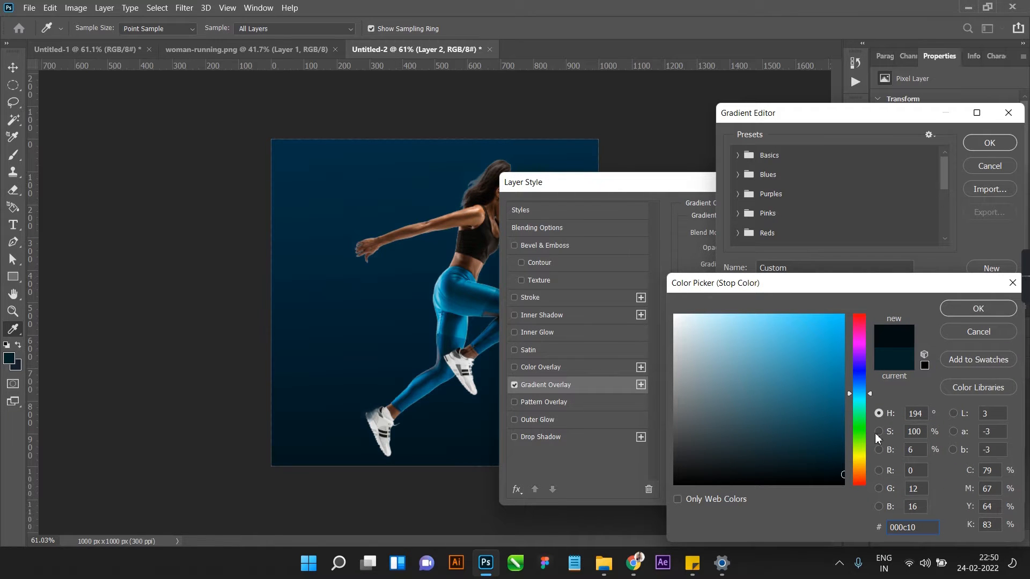
left_click(975, 312)
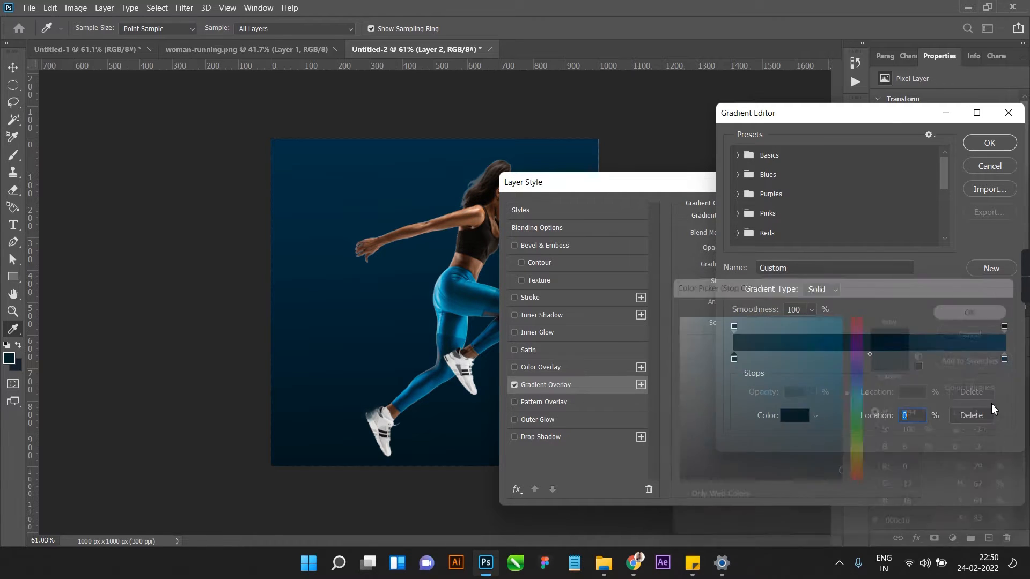
Step: Brighten the gradient's right colour stop to #003b57 and accept the edited gradient
left_click(1005, 360)
double_click(1005, 362)
left_click_drag(839, 452, 850, 427)
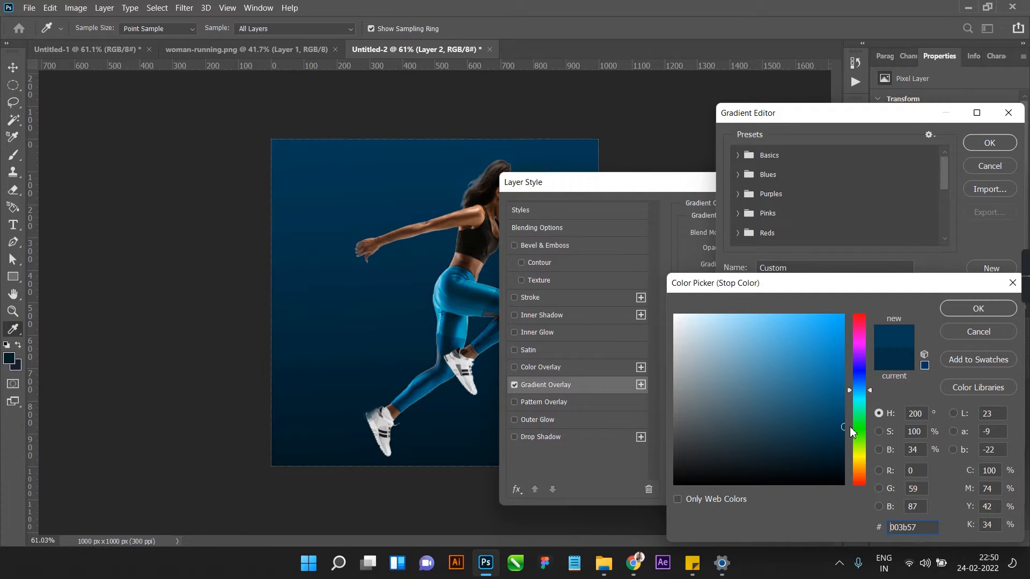
left_click(979, 309)
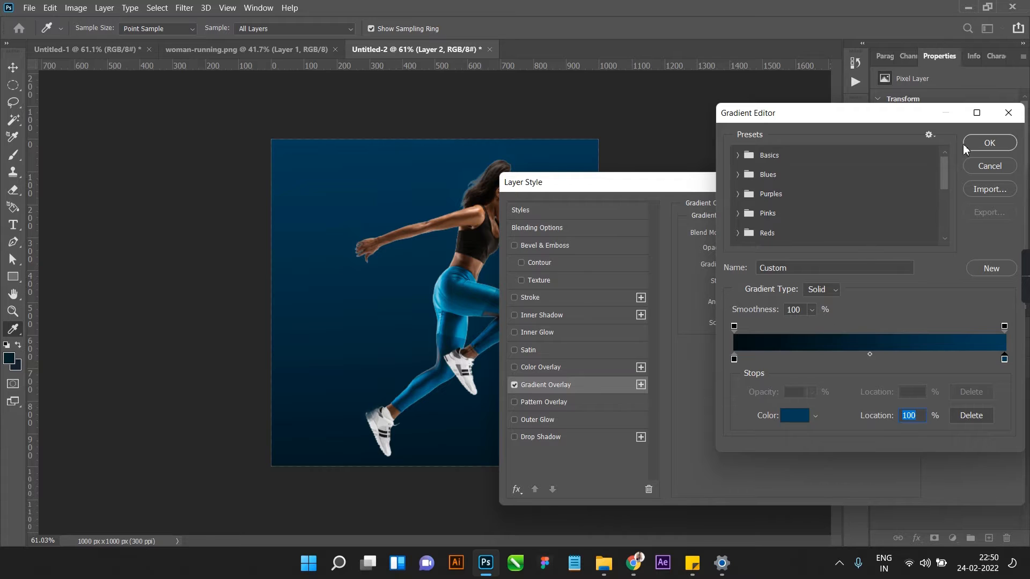
left_click(989, 143)
Step: Try other angles for the gradient overlay, such as -177° and -257°, and return it to -87°
left_click_drag(696, 187, 832, 163)
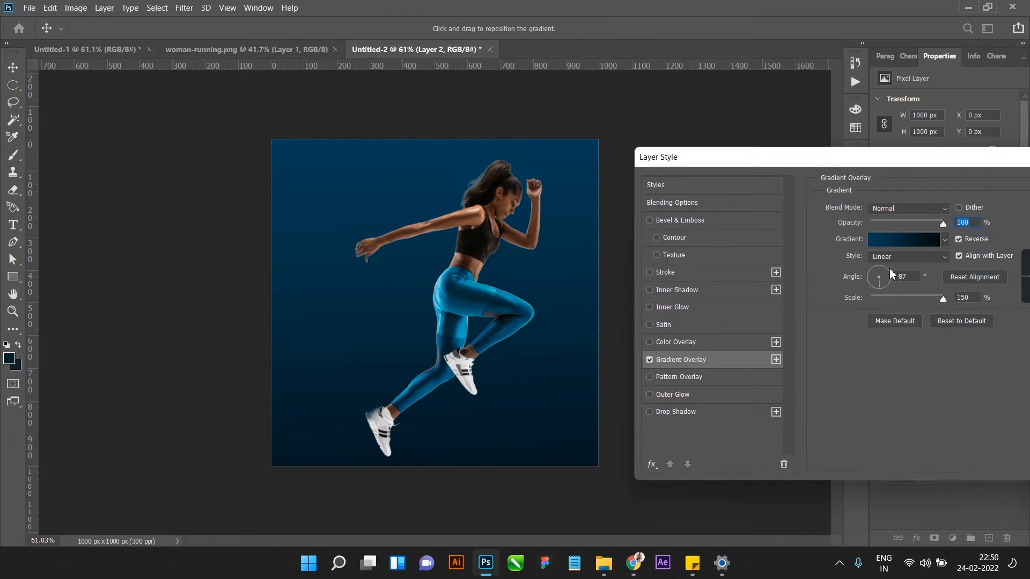
scroll(907, 274, "down", 9)
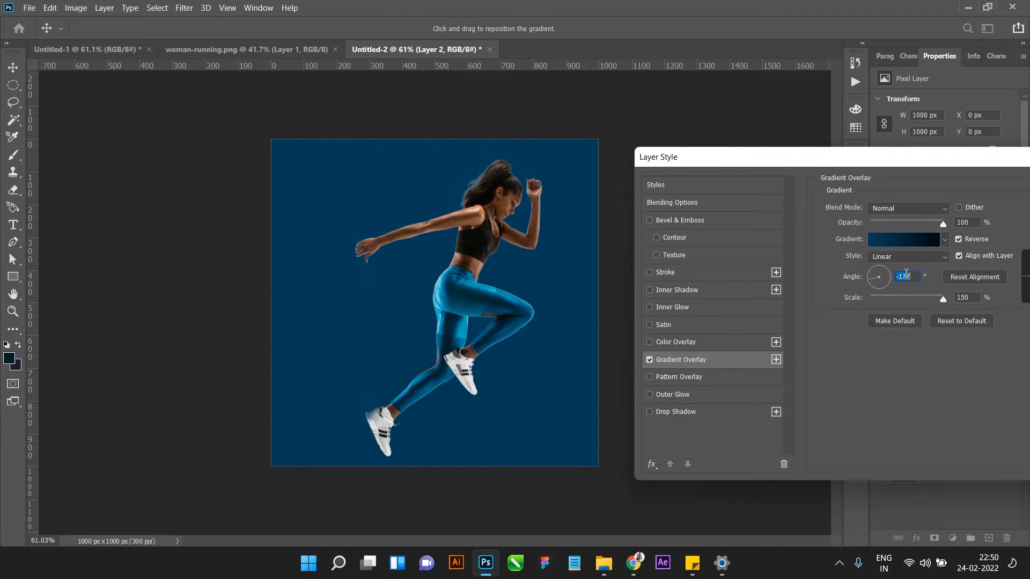
scroll(907, 273, "down", 7)
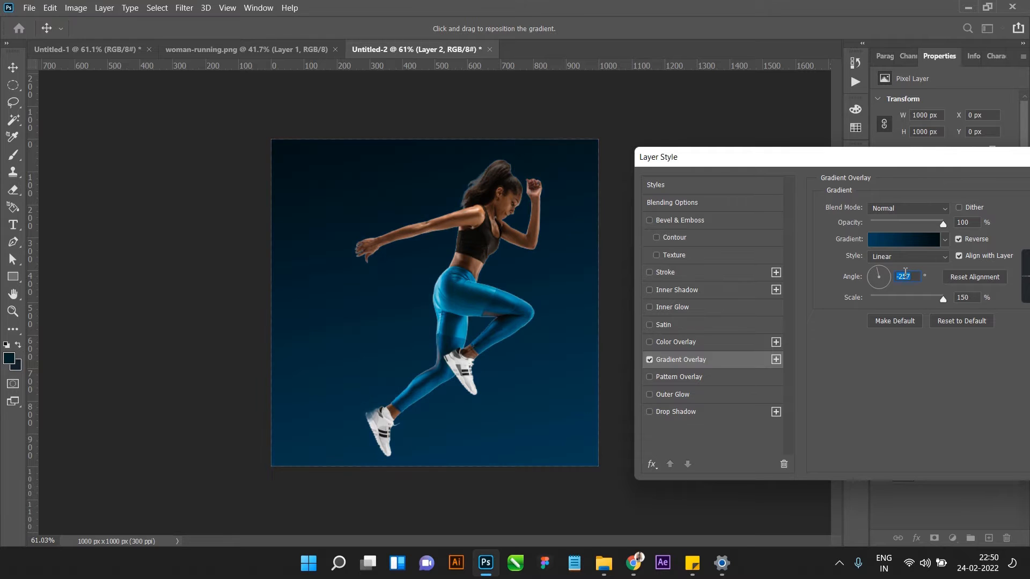
scroll(906, 273, "down", 1)
scroll(906, 272, "up", 6)
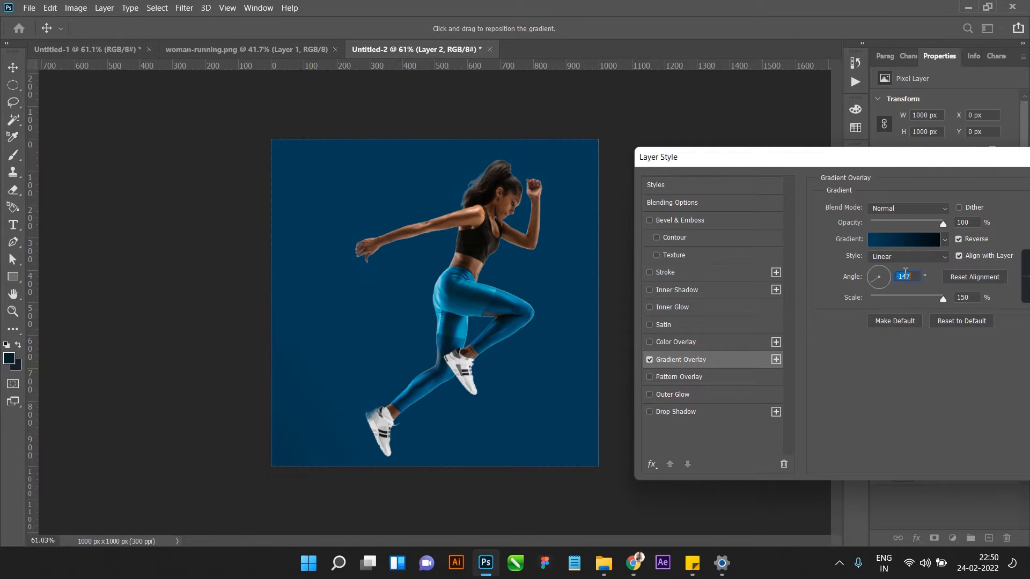
scroll(905, 272, "up", 6)
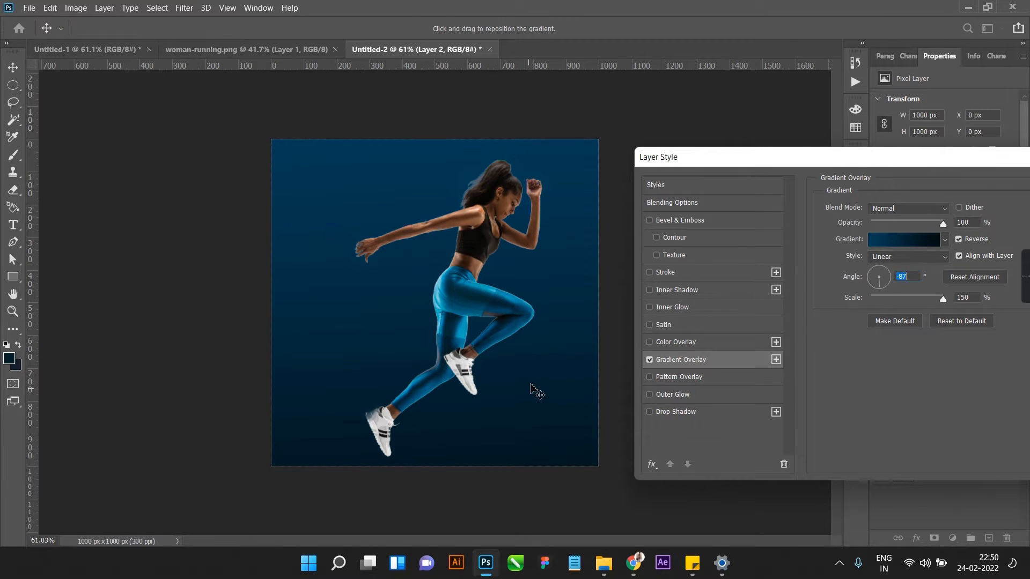
Step: Shift the gradient overlay slightly upward on the canvas and apply the layer style
left_click_drag(542, 345, 543, 313)
left_click_drag(852, 163, 700, 163)
left_click(981, 184)
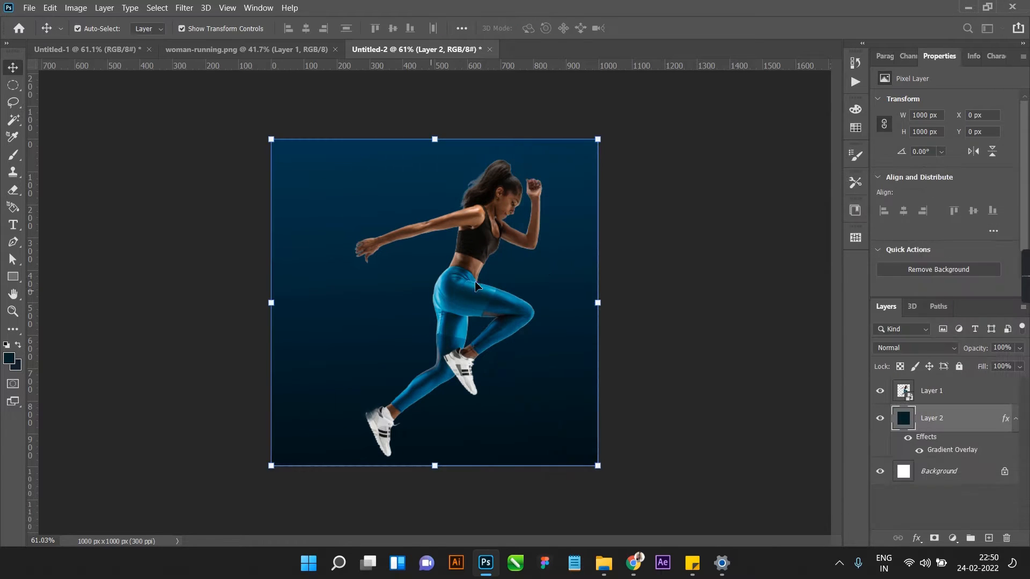
Step: Add a Levels adjustment layer directly above the running woman's layer
left_click(474, 293)
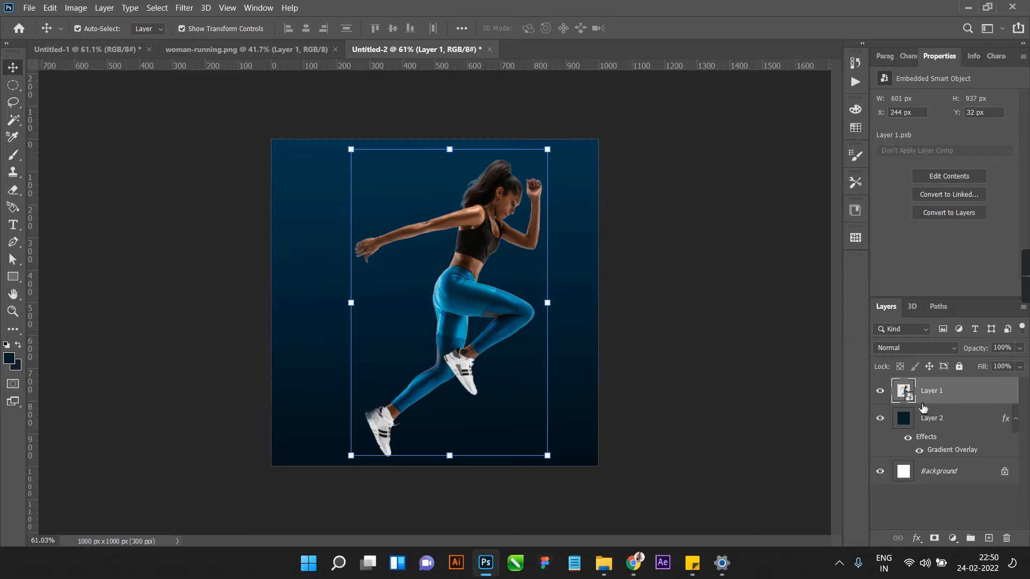
left_click(953, 538)
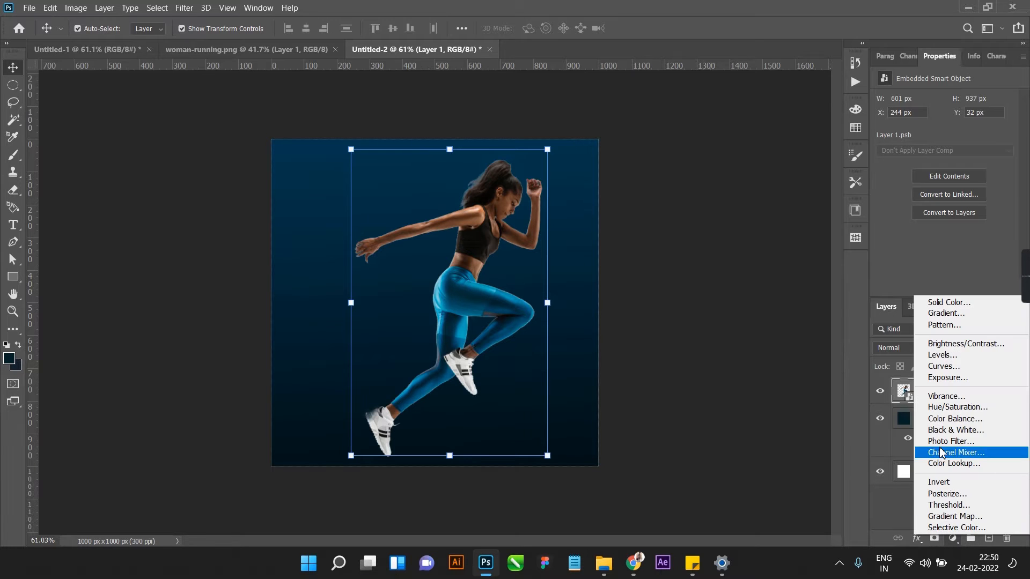
left_click(943, 355)
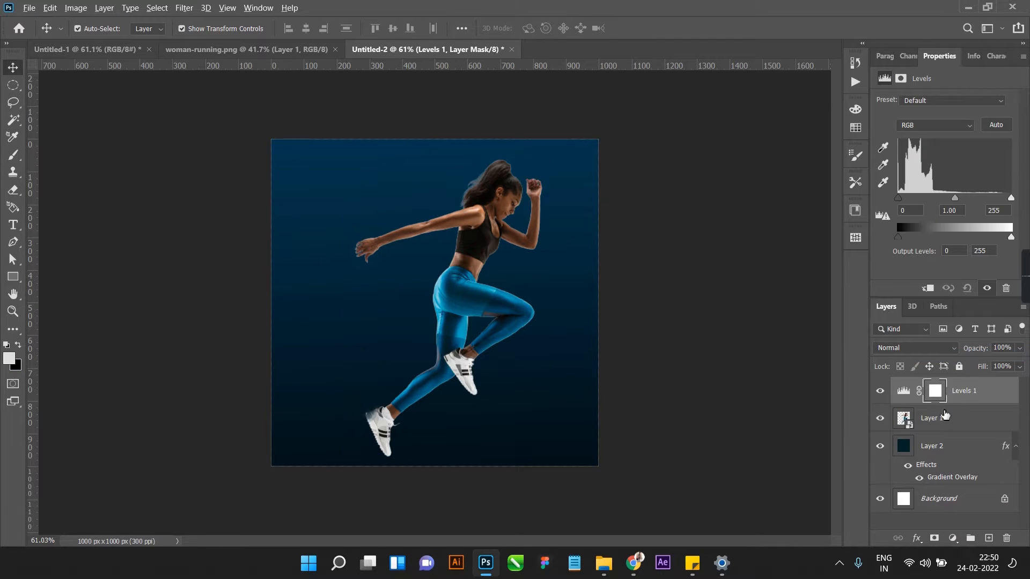
Step: Try clipping the Levels adjustment to the running woman with a black input level of 131, and undo the adjustment entirely
left_click(945, 404, "alt")
left_click_drag(899, 200, 958, 209)
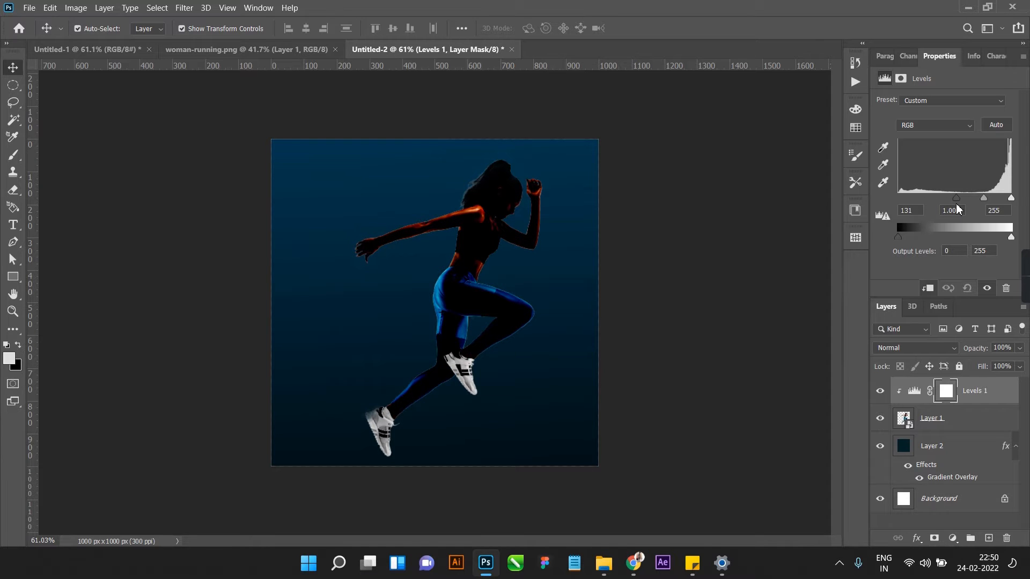
key("ctrl+z")
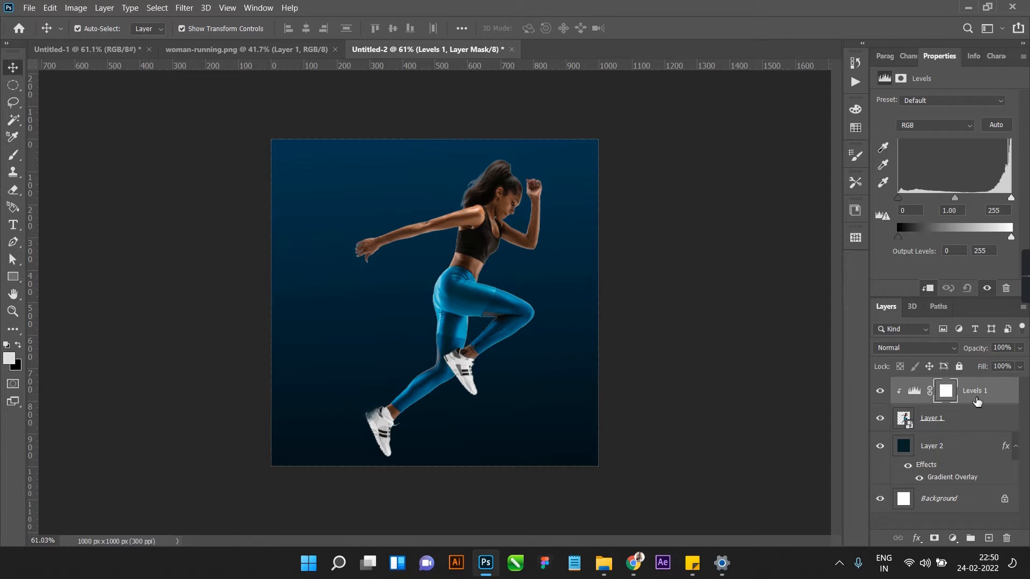
key("ctrl+z")
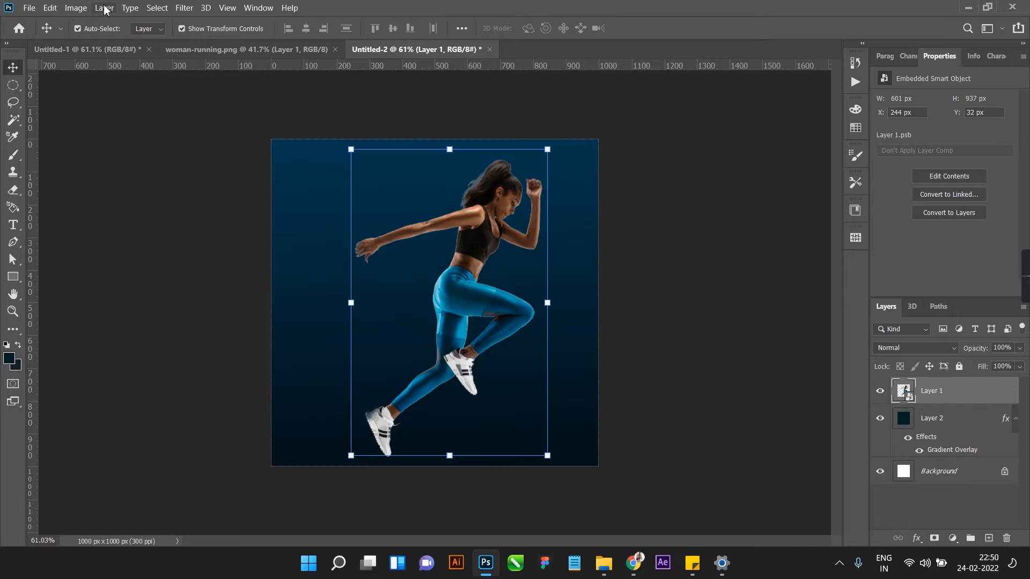
Step: Apply a Camera Raw Filter to the running woman with Highlights at -99 and Whites at -100
left_click(184, 7)
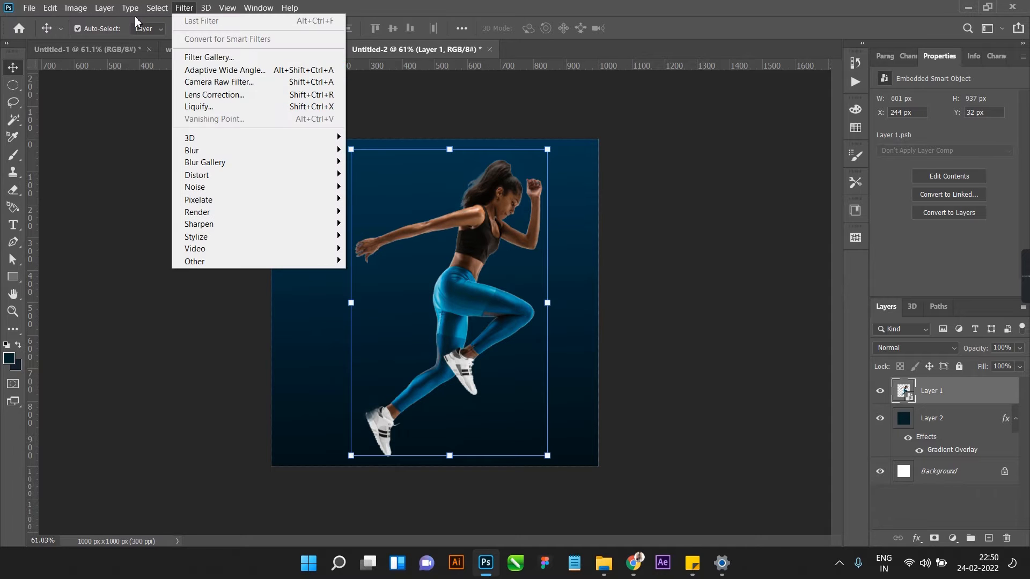
left_click(214, 83)
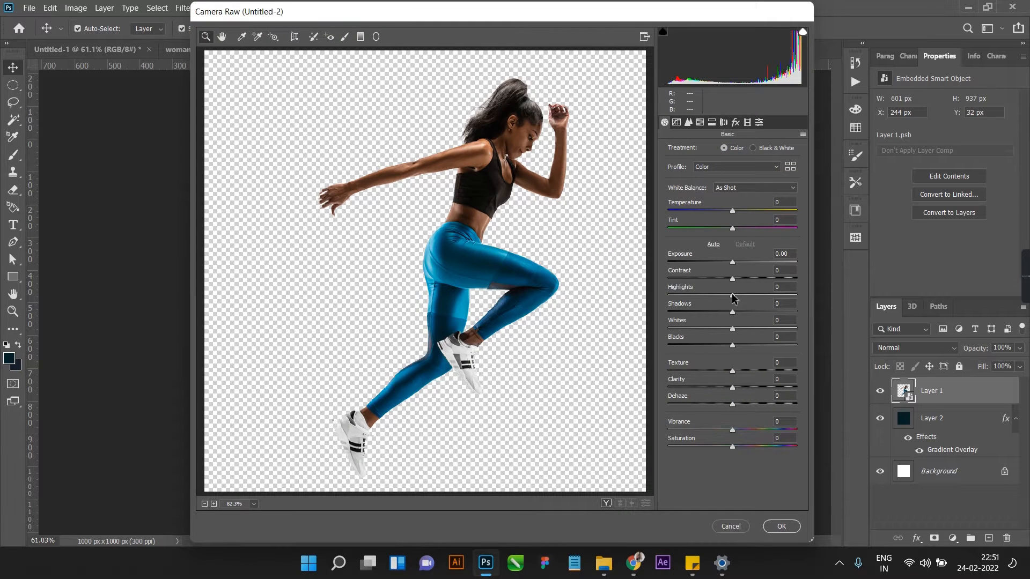
left_click_drag(734, 298, 670, 314)
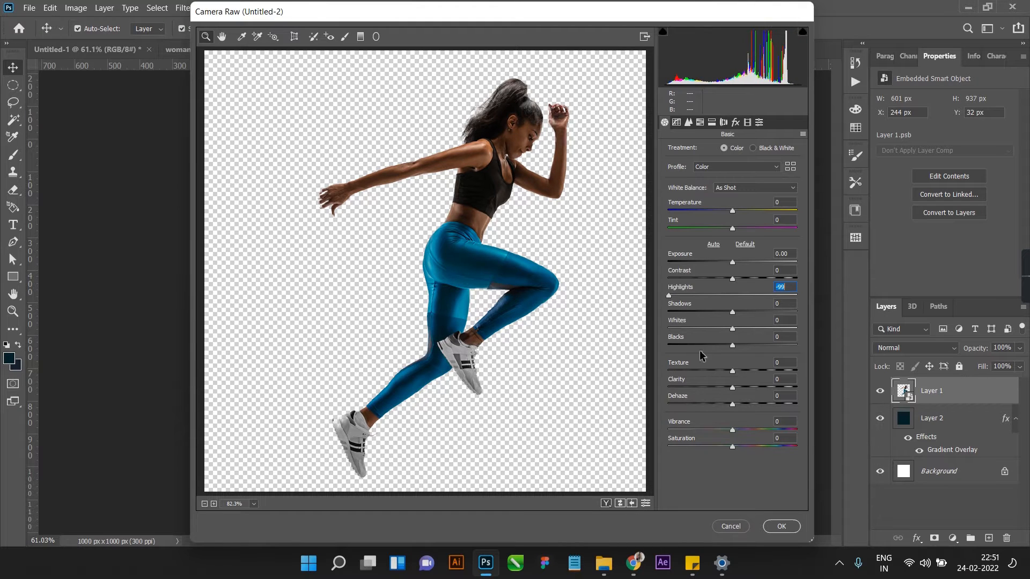
left_click_drag(734, 333, 640, 337)
left_click(795, 529)
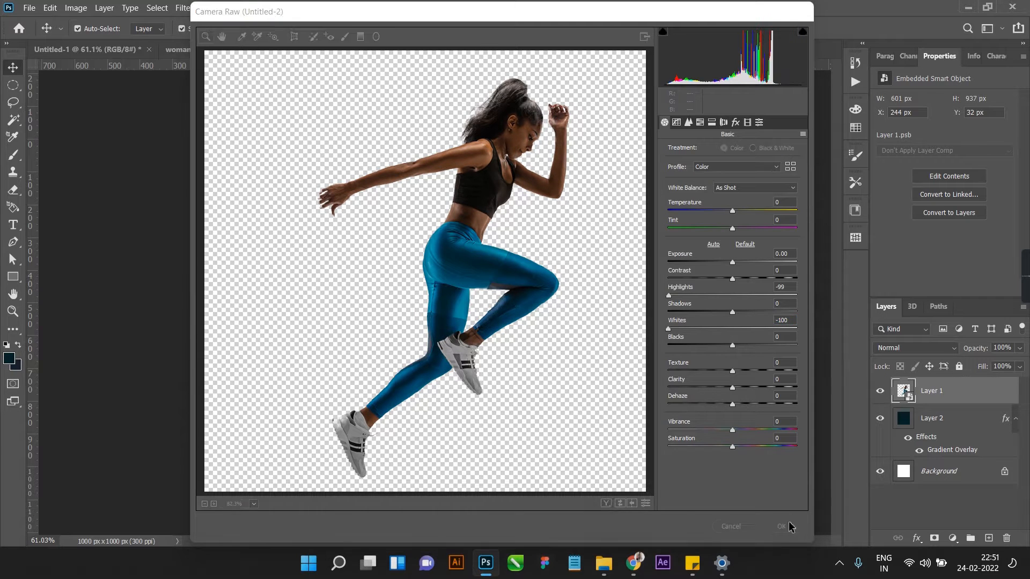
left_click(691, 378)
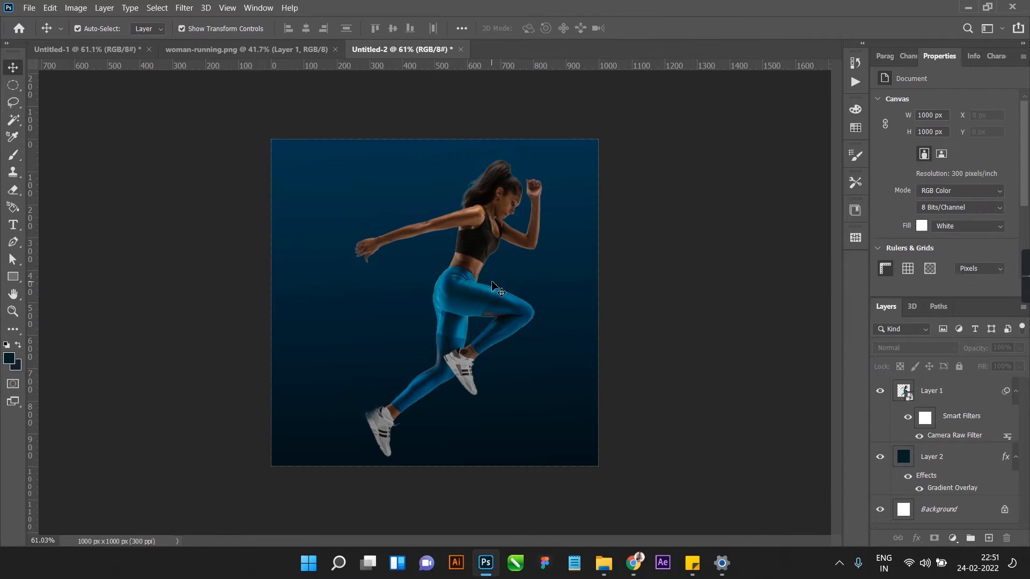
Step: Darken the background gradient overlay's right colour stop to about #002233 and apply the layer style
key("super")
key("super")
double_click(956, 488)
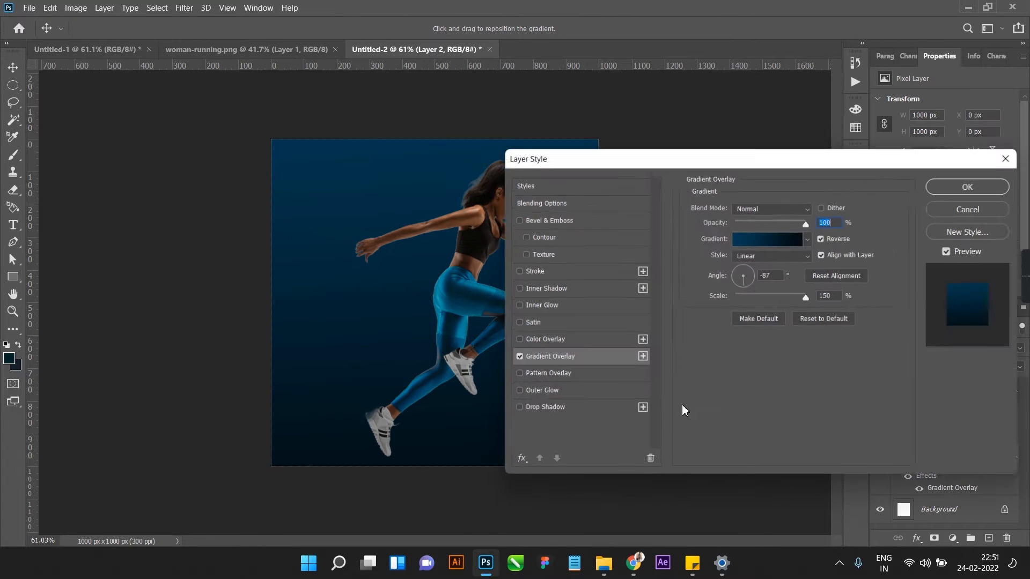
left_click(762, 237)
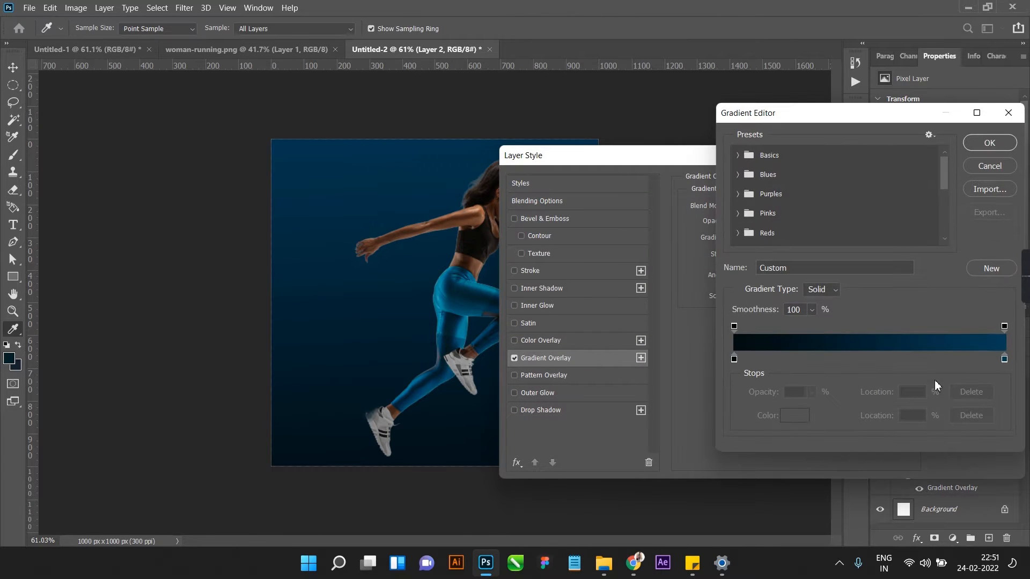
double_click(1004, 361)
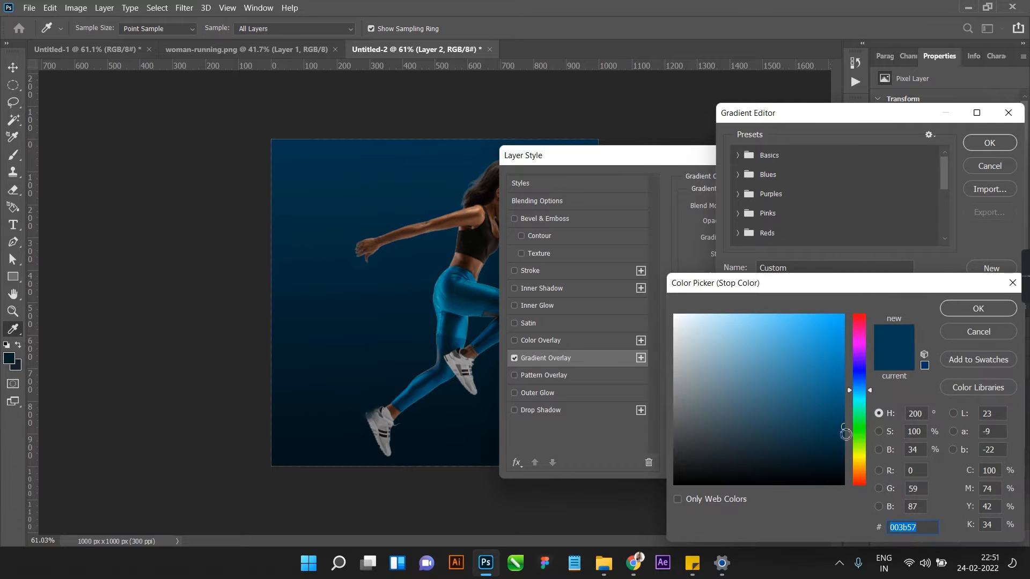
left_click_drag(844, 442, 845, 451)
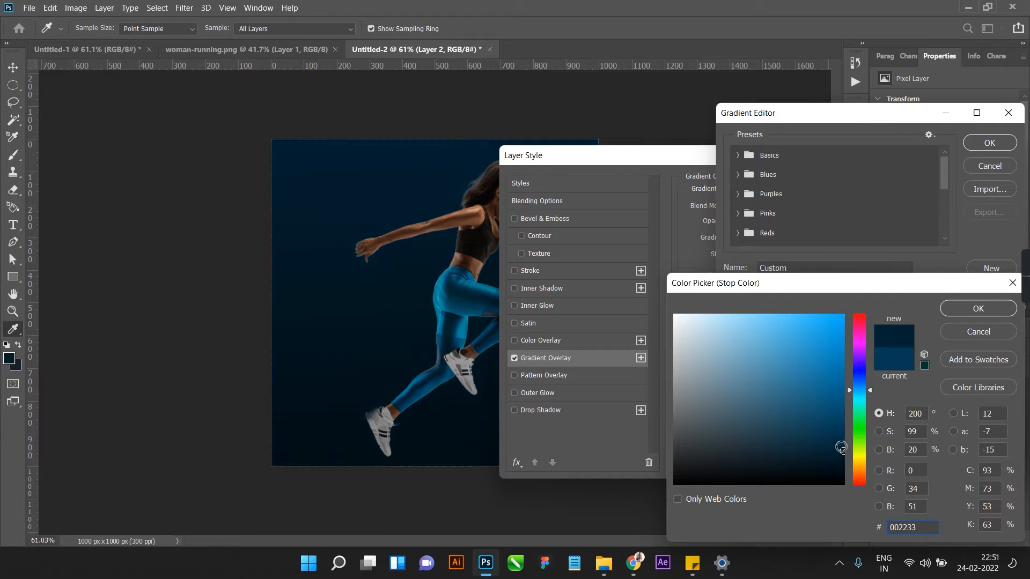
left_click(993, 313)
left_click(981, 146)
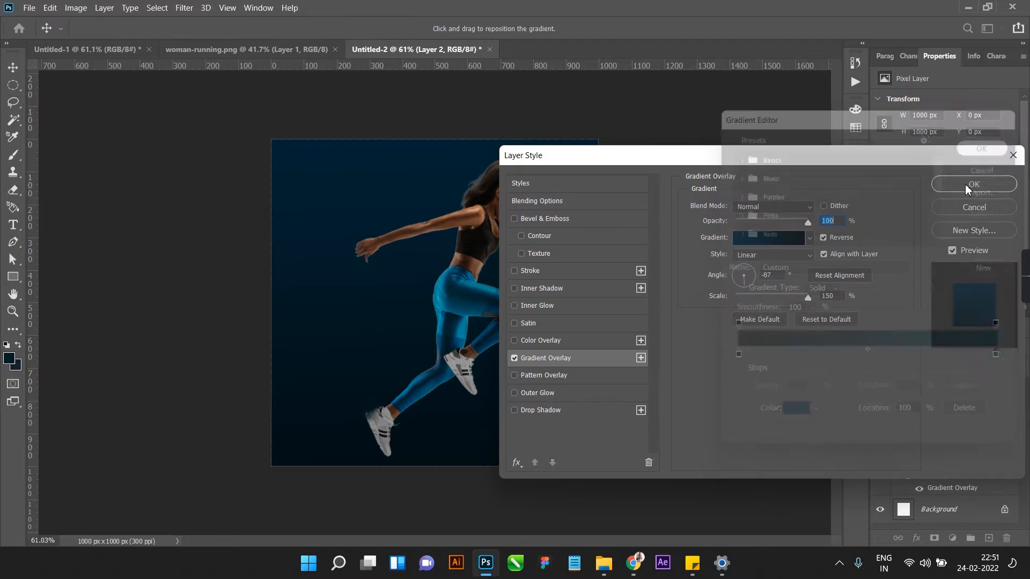
left_click(969, 185)
Step: Add a black drop shadow to the running woman with 58% opacity, 39° angle, 149 px distance and 59 px size
left_click(520, 316)
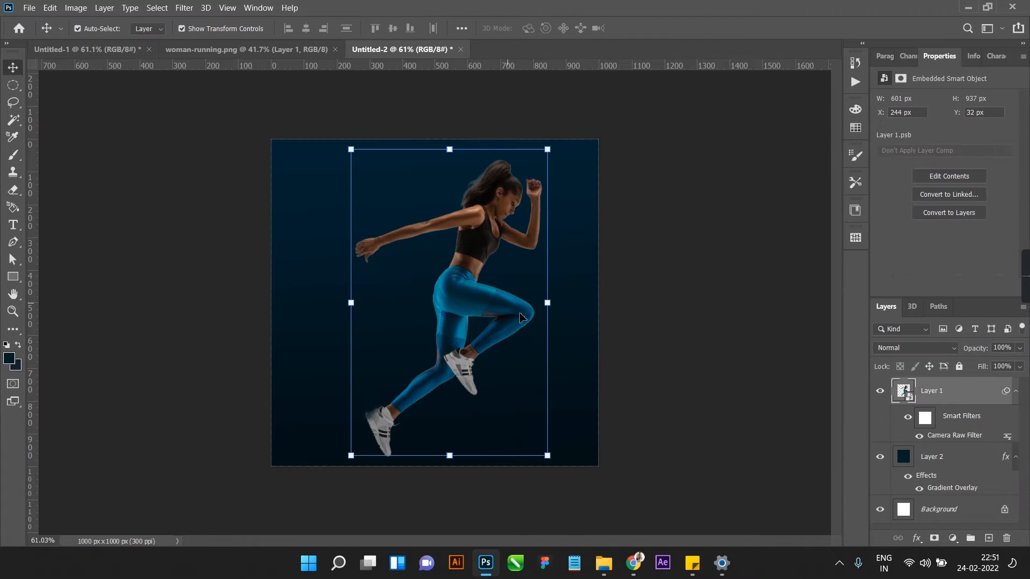
left_click(917, 539)
left_click(923, 535)
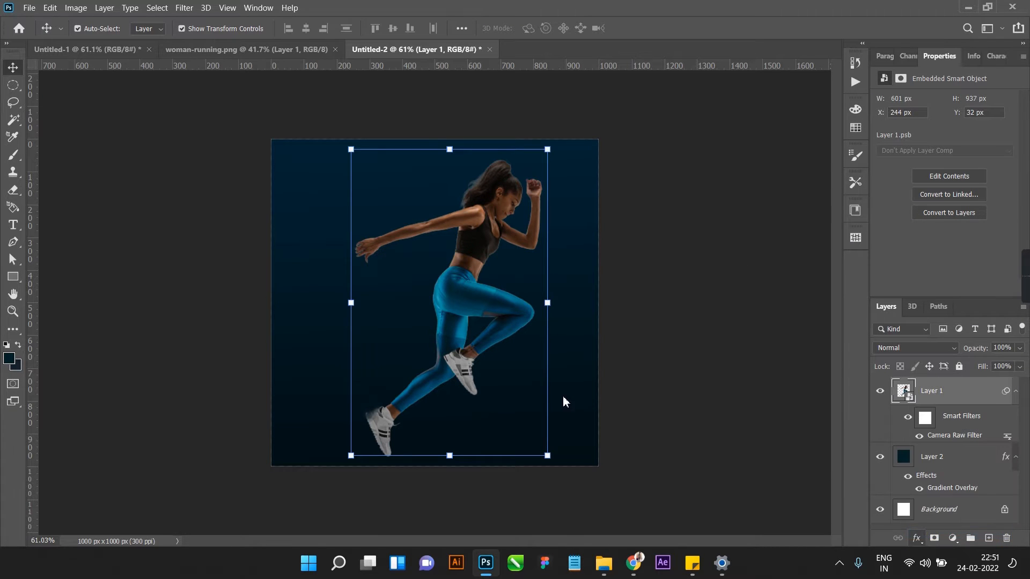
left_click_drag(481, 313, 444, 336)
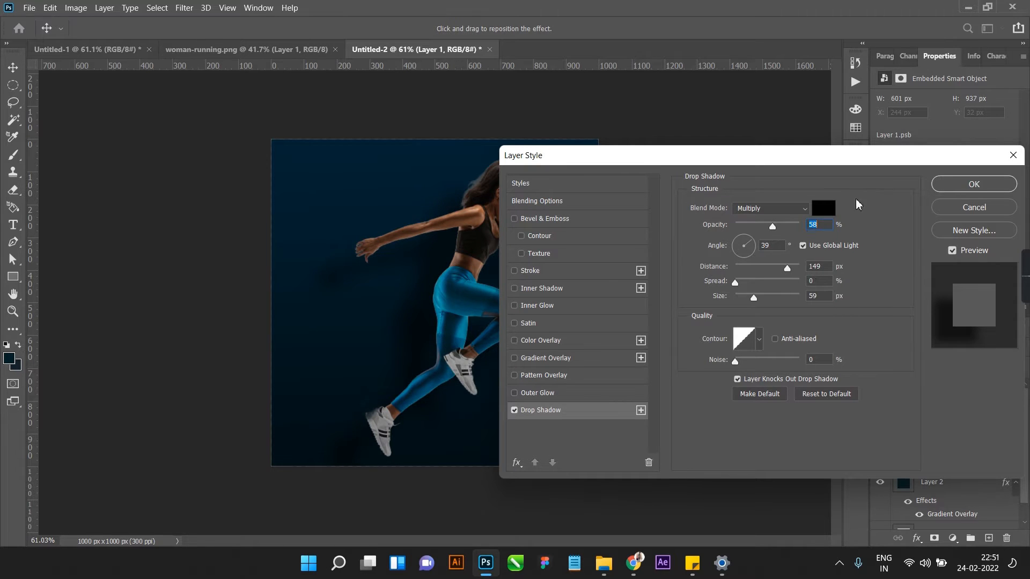
left_click(954, 190)
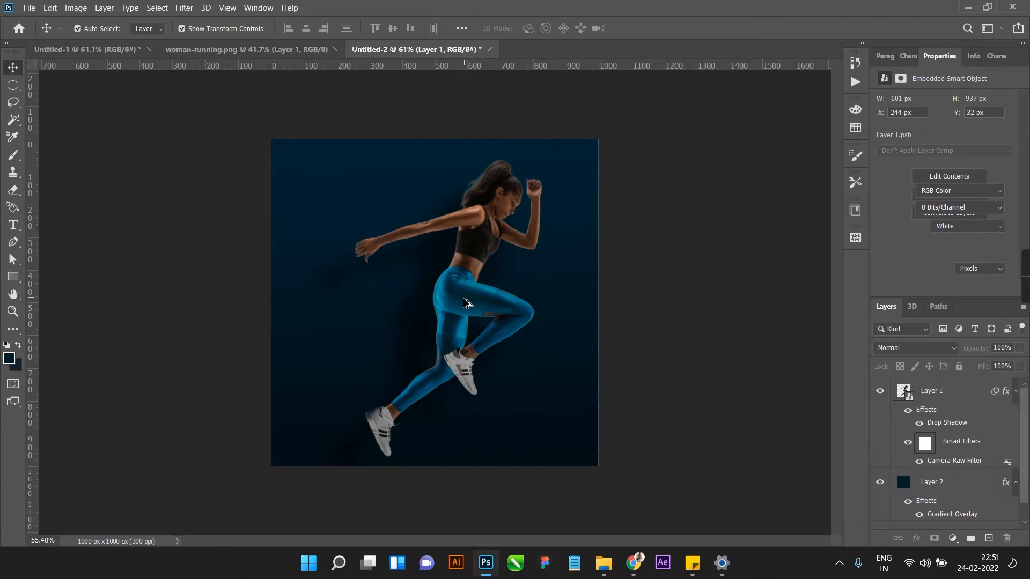
Step: Set the opacity of the woman's drop shadow to 22% and apply it
scroll(436, 303, "down", 2)
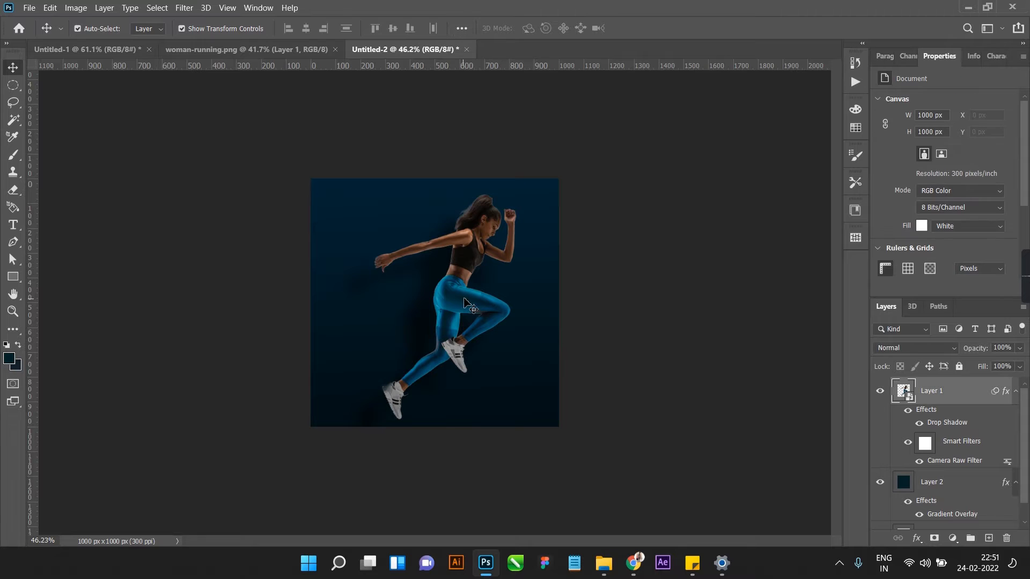
double_click(947, 424)
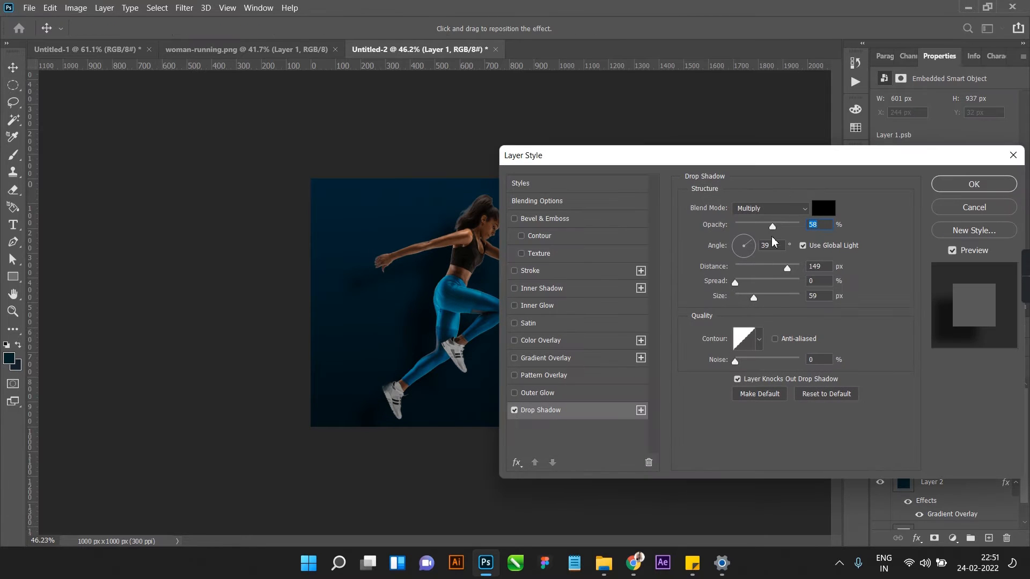
left_click_drag(772, 226, 755, 228)
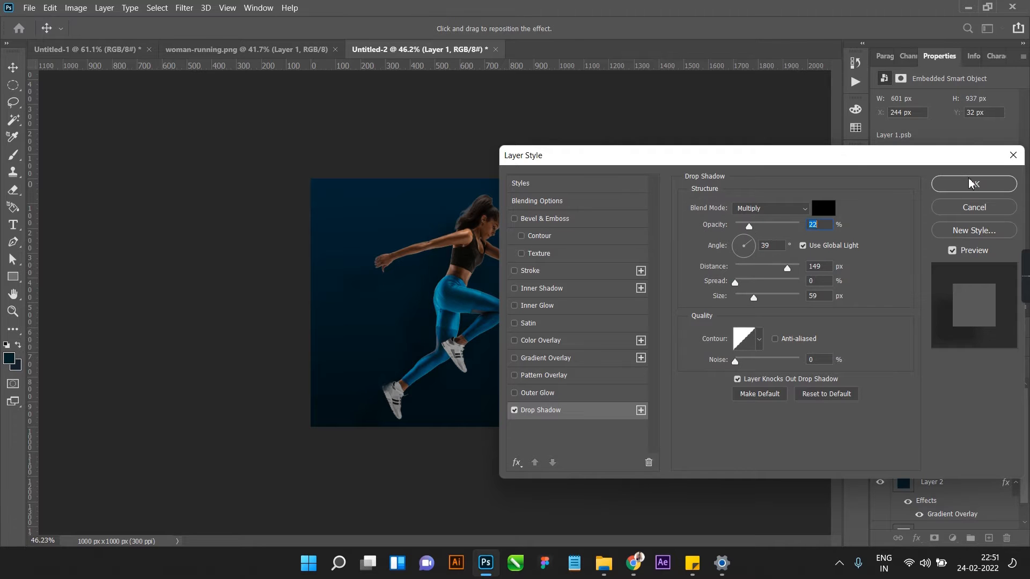
left_click(974, 184)
left_click(674, 259)
Step: Draw a 360 x 360 px circle around the woman's outstretched hand and remove its stroke, leaving the fill empty
scroll(548, 263, "down", 6)
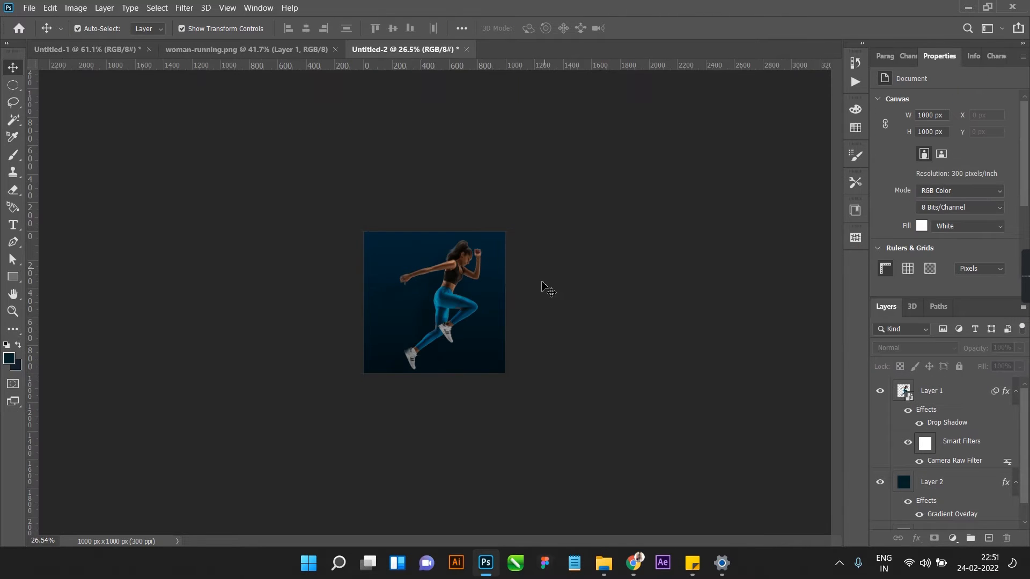
scroll(429, 296, "up", 11)
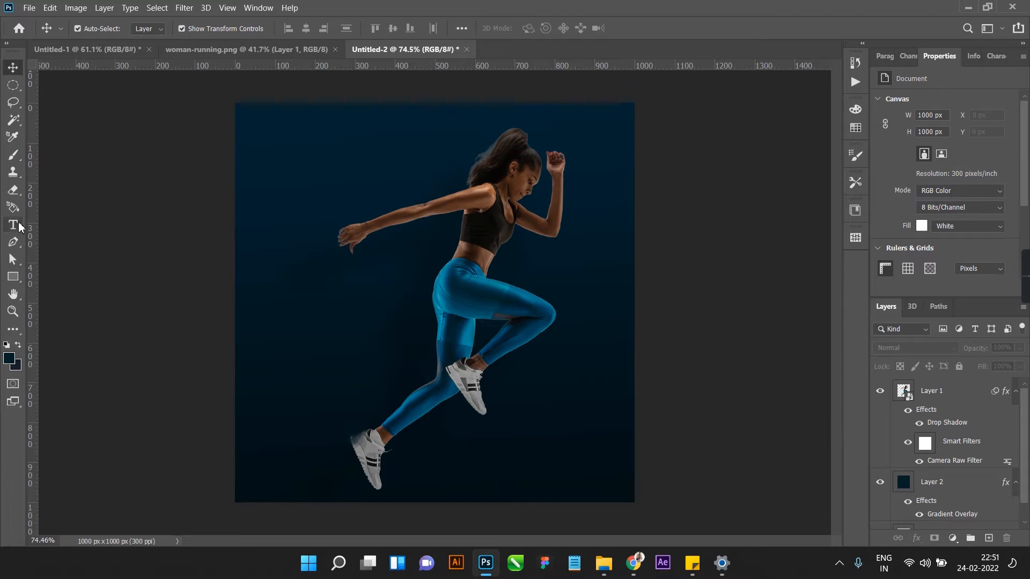
right_click(27, 280)
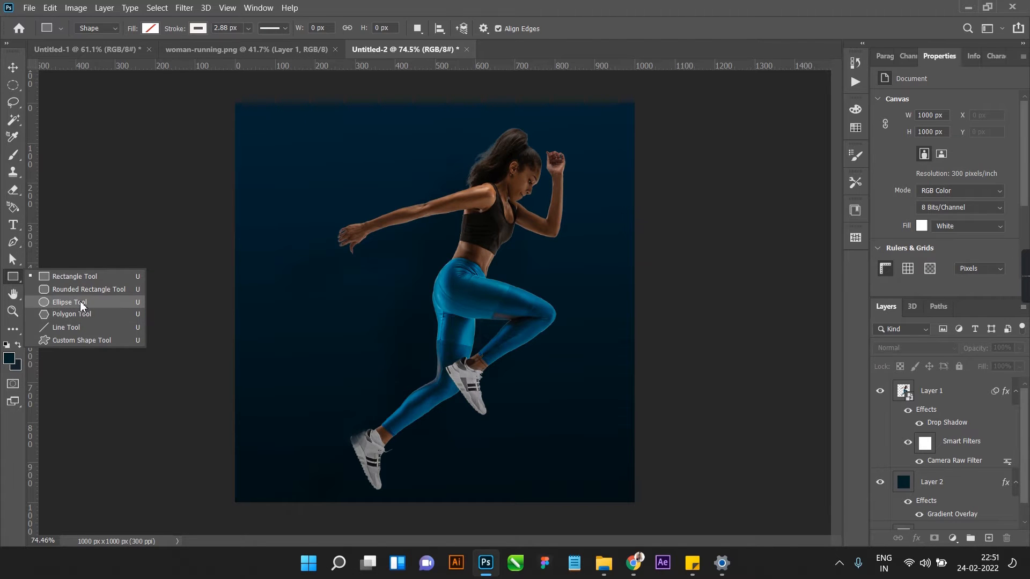
left_click(80, 301)
left_click_drag(366, 255, 438, 335)
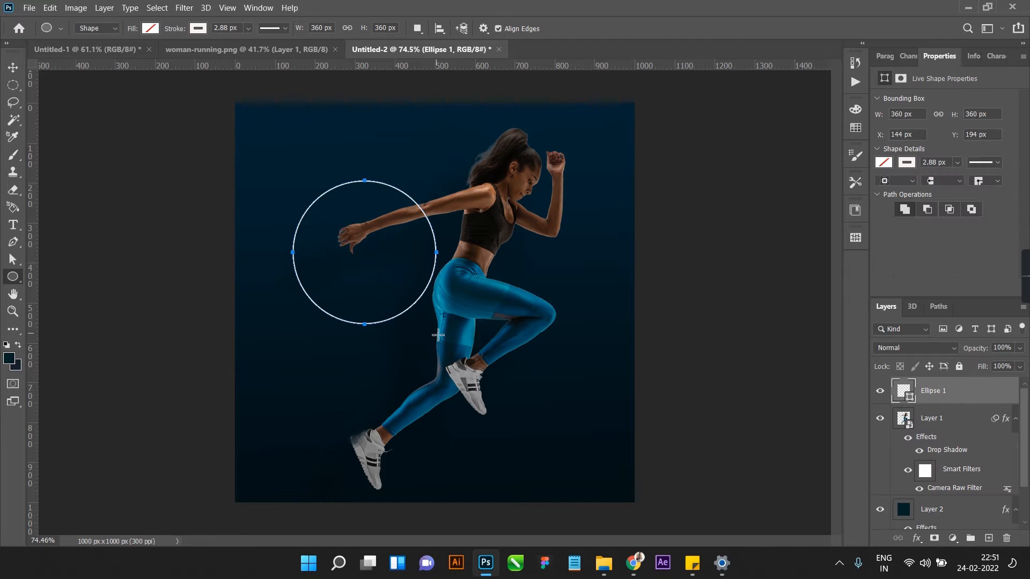
left_click(199, 31)
left_click(124, 54)
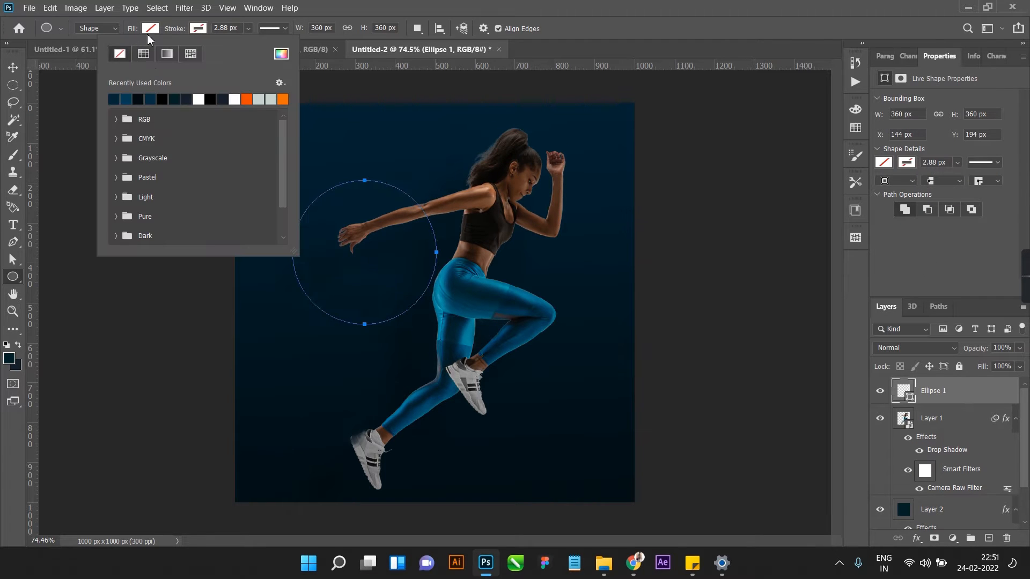
left_click(428, 6)
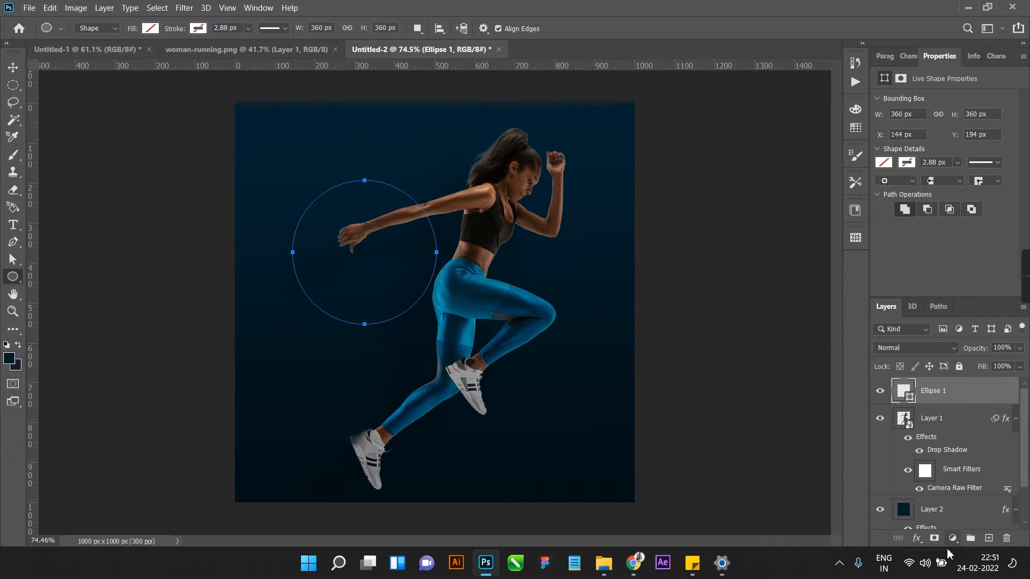
Step: Add a Gradient Overlay to the circle and try the Foreground to Background preset from the Basics group
left_click(917, 538)
left_click(934, 497)
left_click(741, 245)
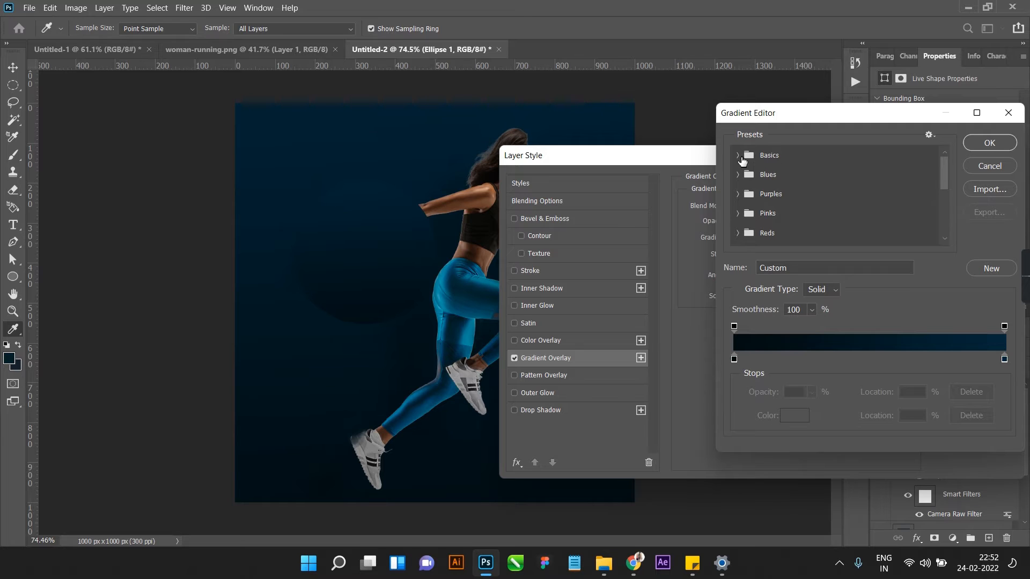
left_click(738, 156)
left_click(753, 174)
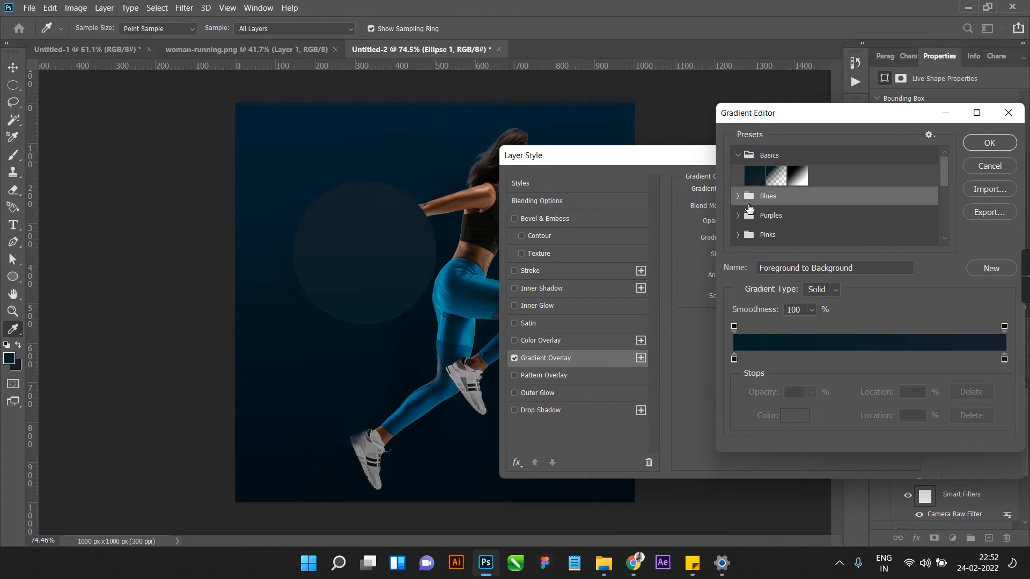
Step: Try Blues gradient presets such as Blue_01, Blue_03 and Blue_22 on the circle, and choose Blue_05
left_click(737, 196)
left_click(756, 213)
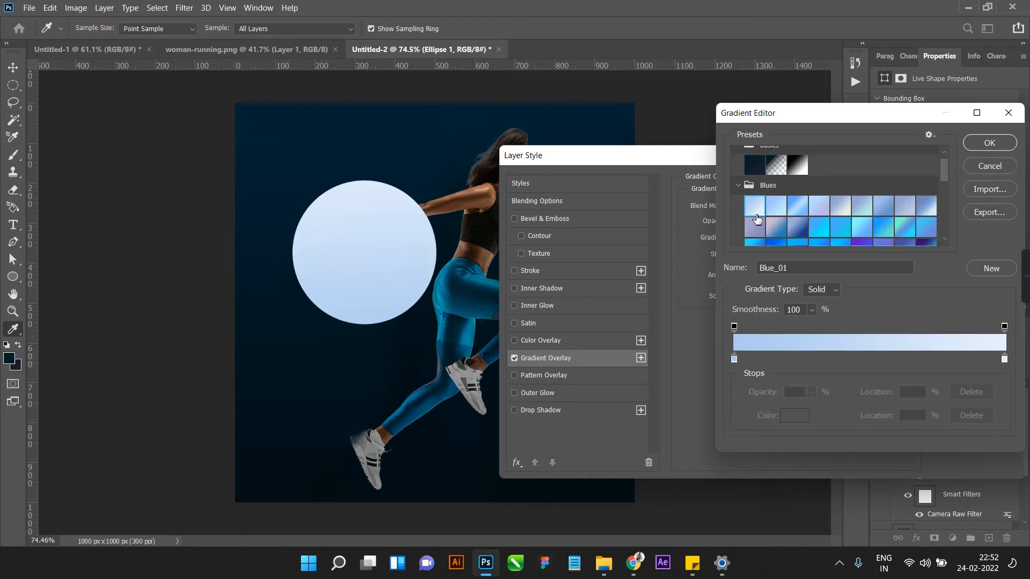
left_click(778, 210)
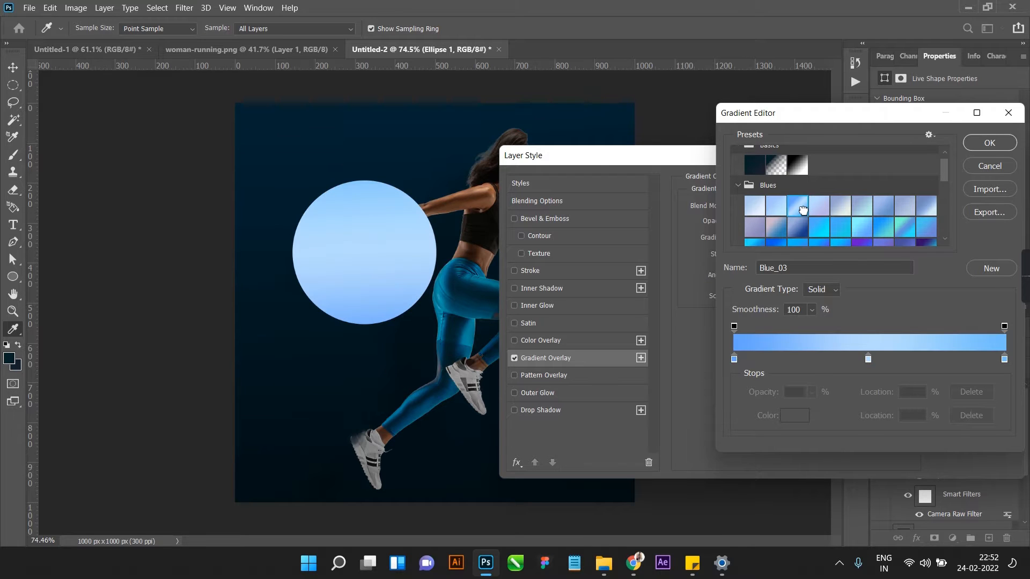
scroll(822, 224, "down", 1)
left_click(826, 229)
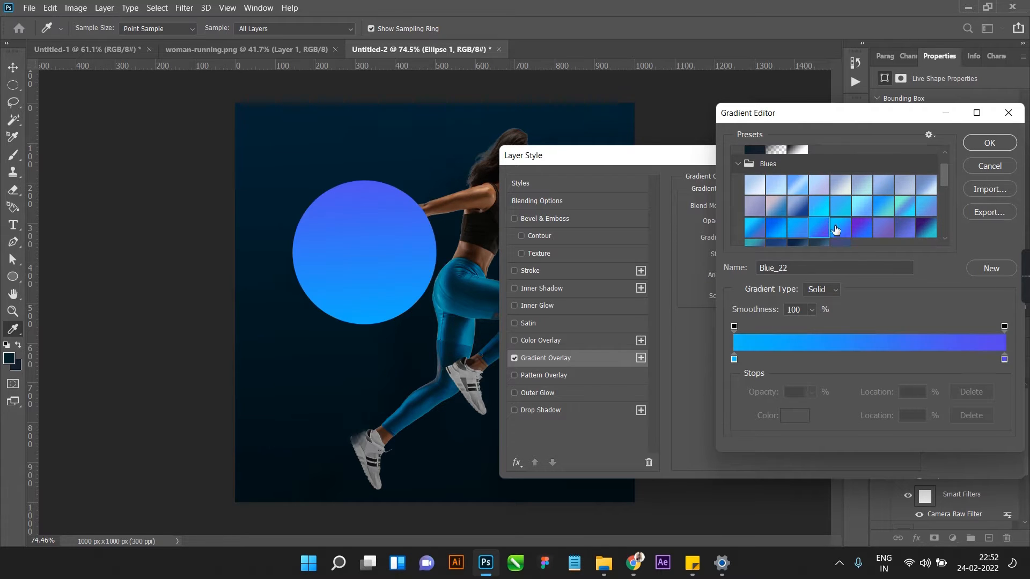
left_click(837, 211)
left_click(837, 186)
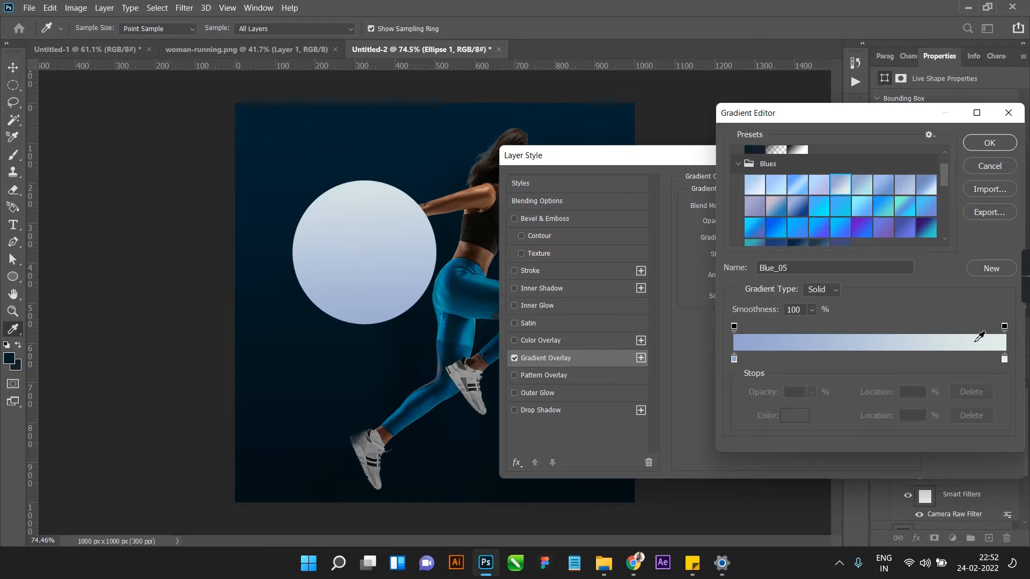
Step: Fade the circle's gradient with a 3% opacity stop at location 99% and a 100% opacity stop at 0%, and apply the overlay
left_click_drag(1003, 329, 1001, 329)
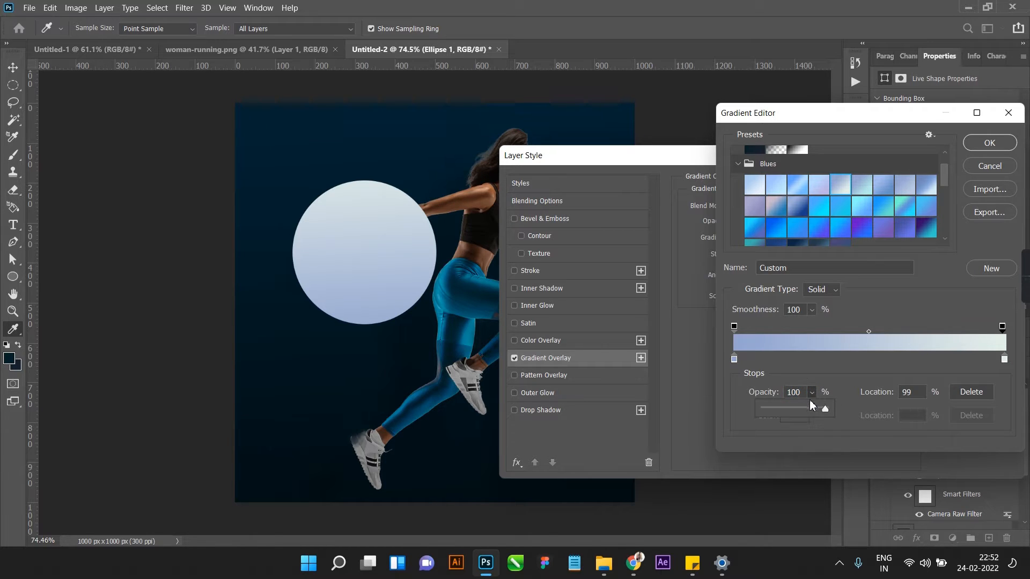
left_click_drag(787, 410, 765, 408)
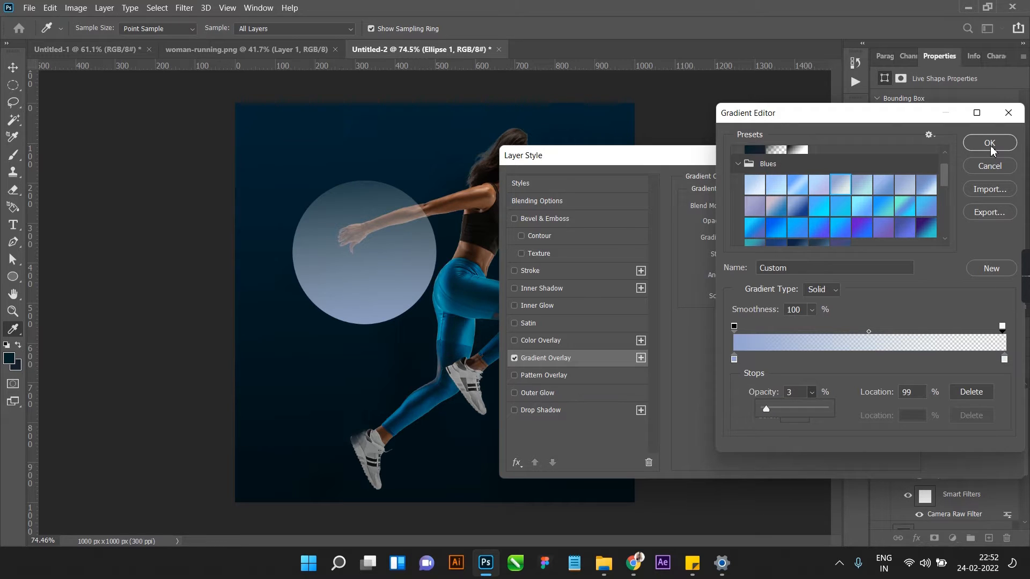
left_click(734, 359)
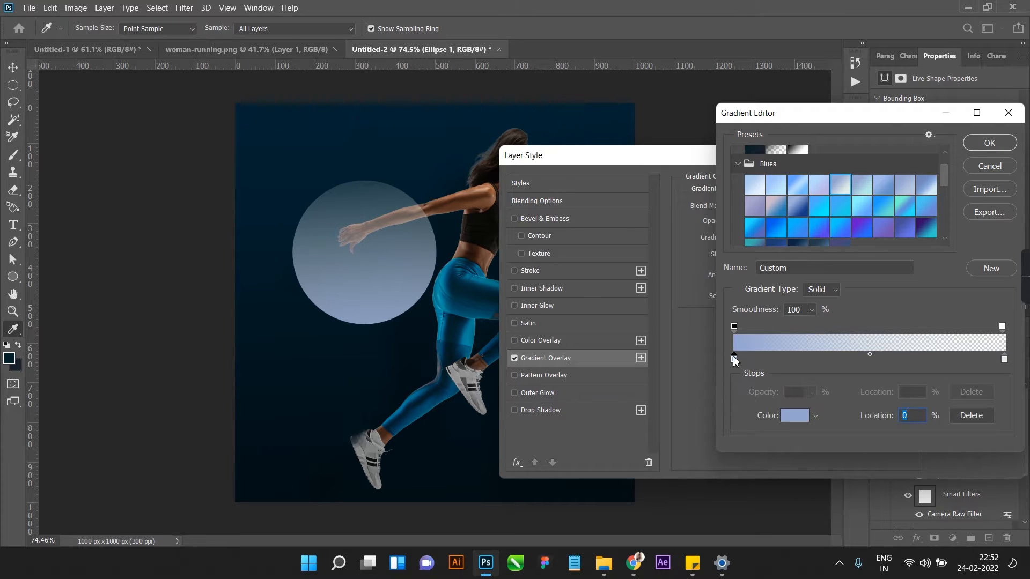
left_click(734, 326)
left_click_drag(813, 393, 829, 410)
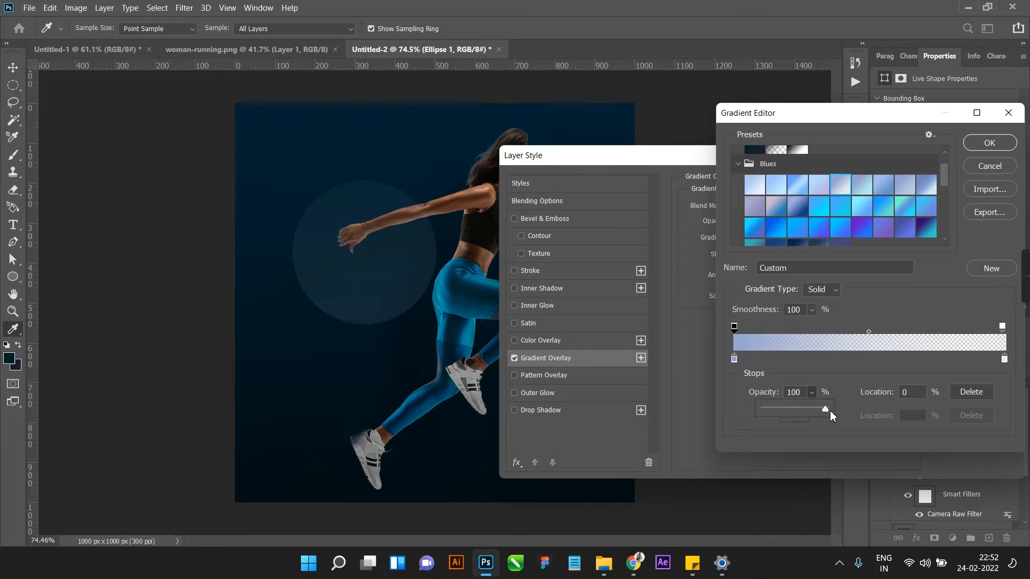
left_click(990, 142)
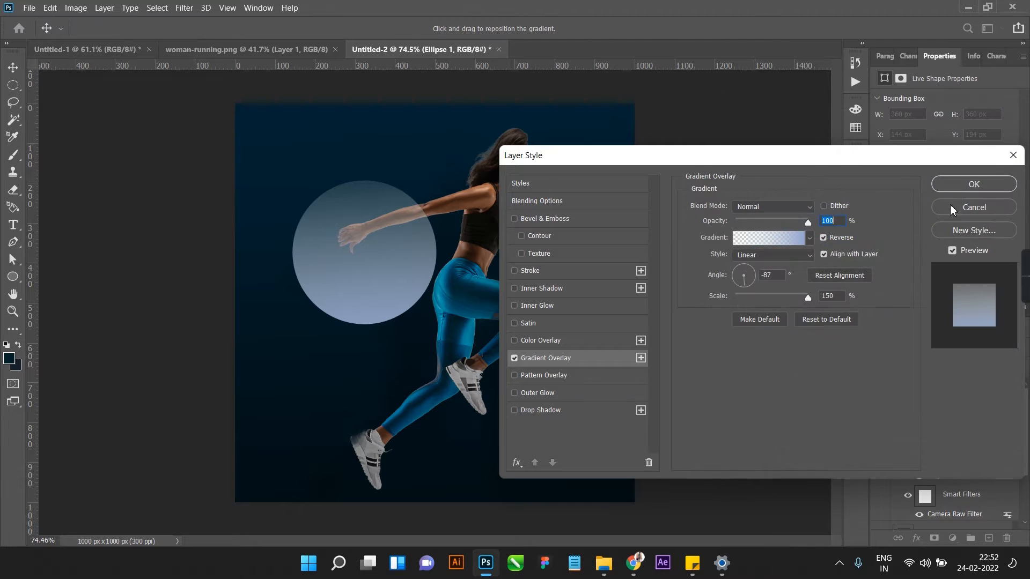
left_click_drag(800, 300, 921, 248)
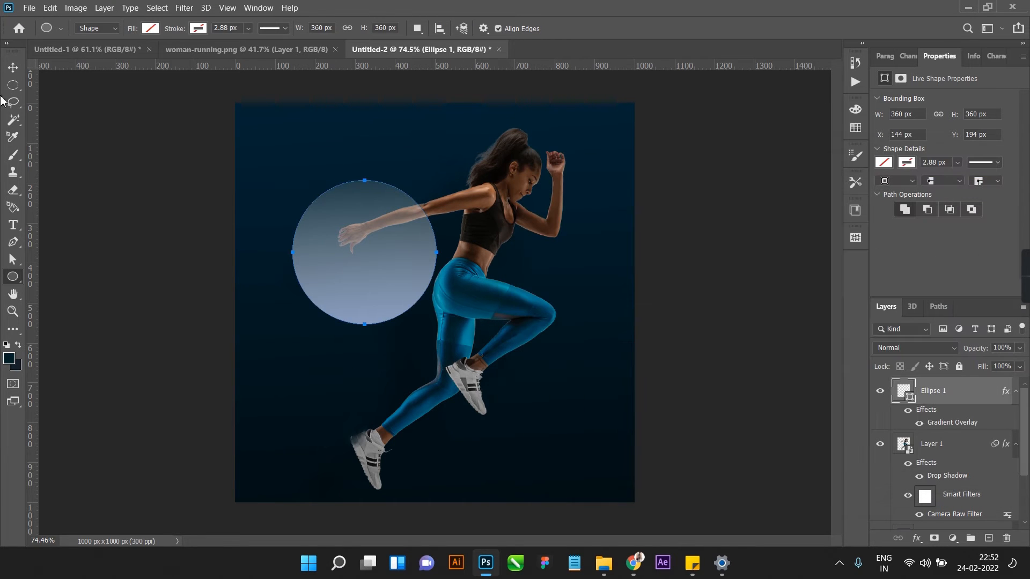
Step: Move the circle layer behind the woman and place a duplicate circle with 60% fill behind her bent knee
left_click(22, 72)
left_click_drag(933, 403, 912, 523)
scroll(637, 345, "down", 2)
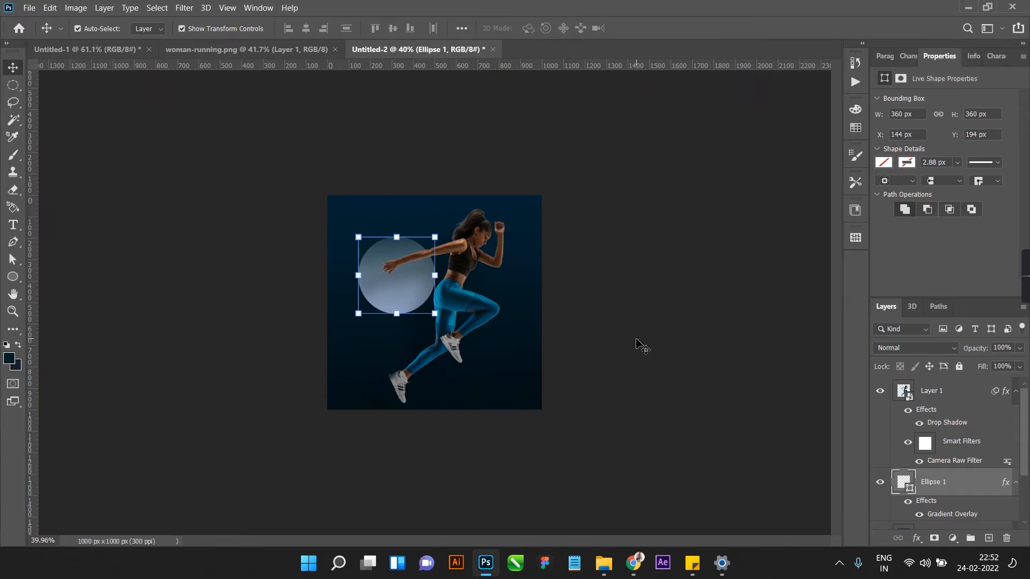
scroll(379, 283, "up", 3)
left_click_drag(384, 288, 513, 371)
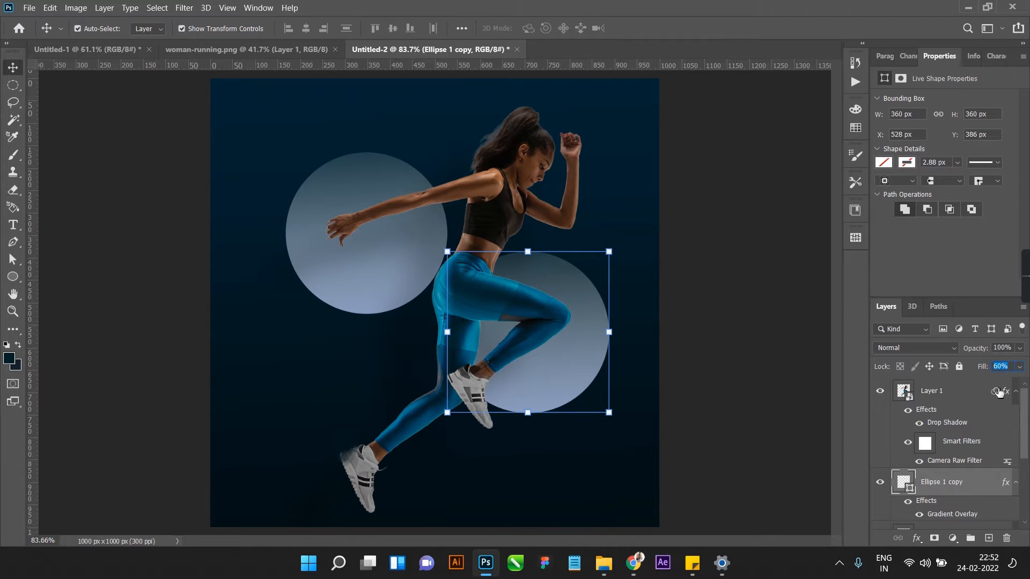
Step: Set the duplicate circle's Gradient Overlay to a scale of 122% and an angle of -115°, and apply it
double_click(940, 515)
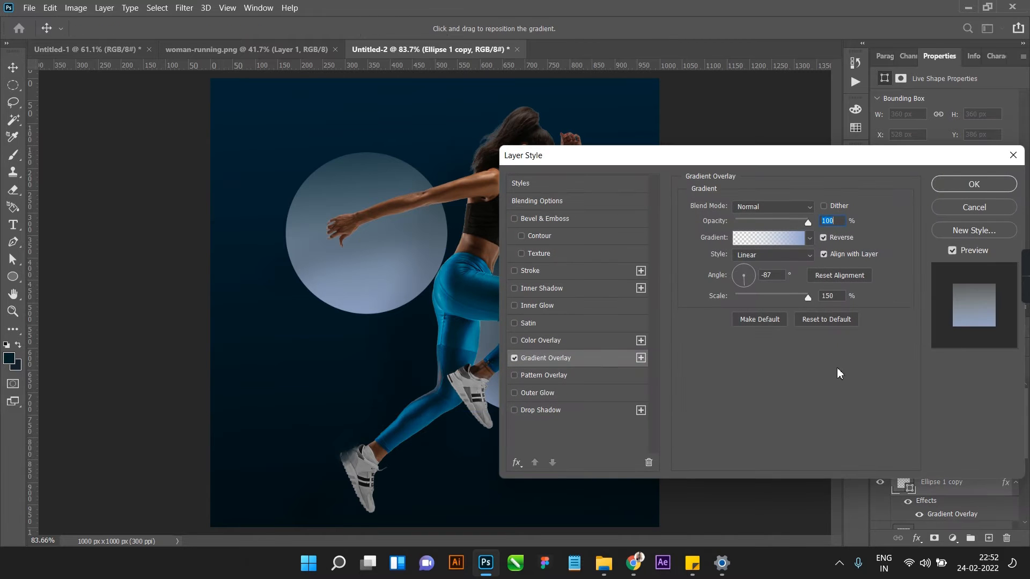
left_click_drag(743, 155, 909, 124)
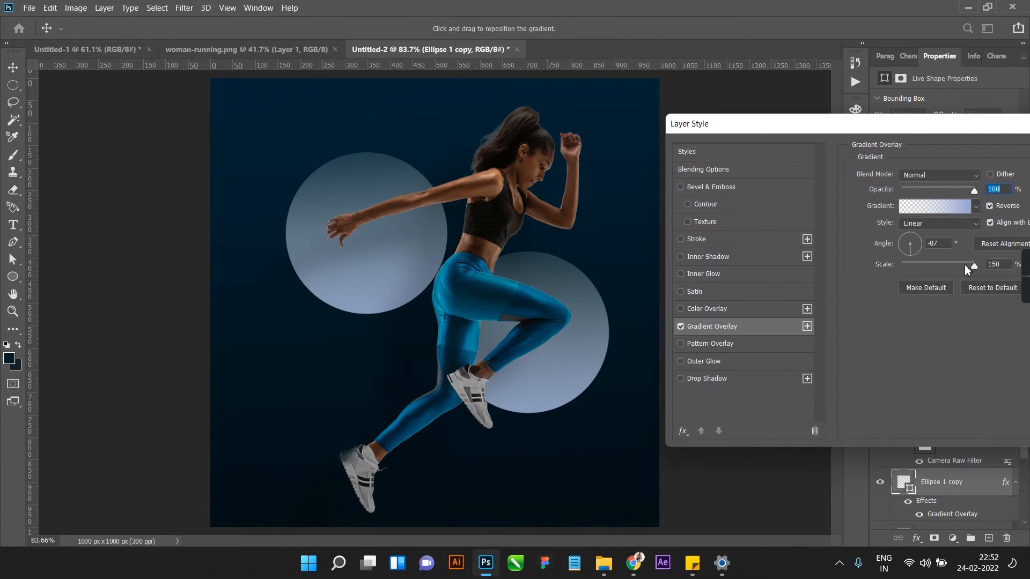
mouse_move(948, 272)
left_mouse_down()
mouse_move(929, 278)
mouse_move(959, 282)
left_mouse_up()
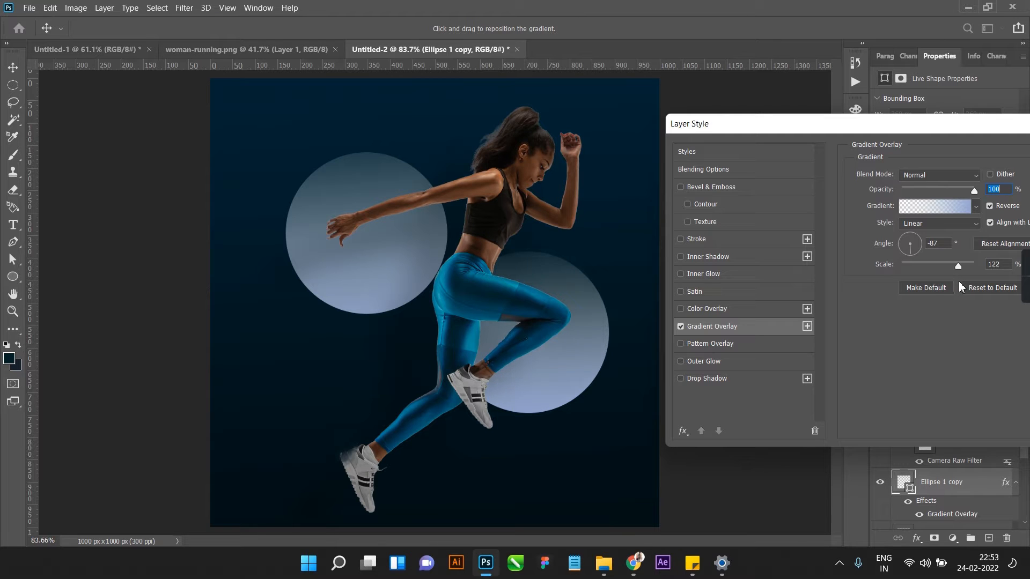
left_click(920, 244)
left_click_drag(910, 252, 906, 252)
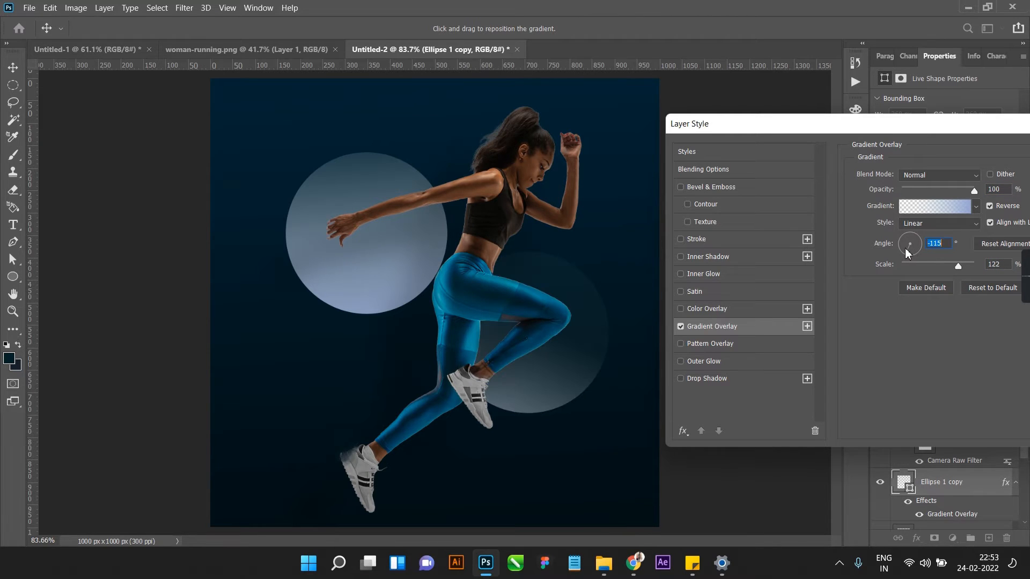
left_click_drag(870, 127, 668, 120)
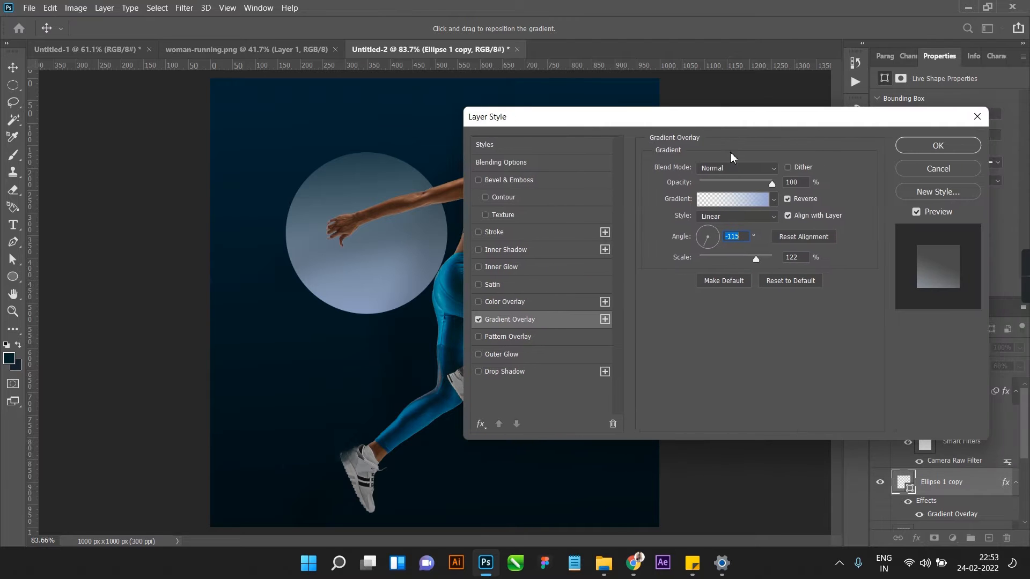
left_click(932, 149)
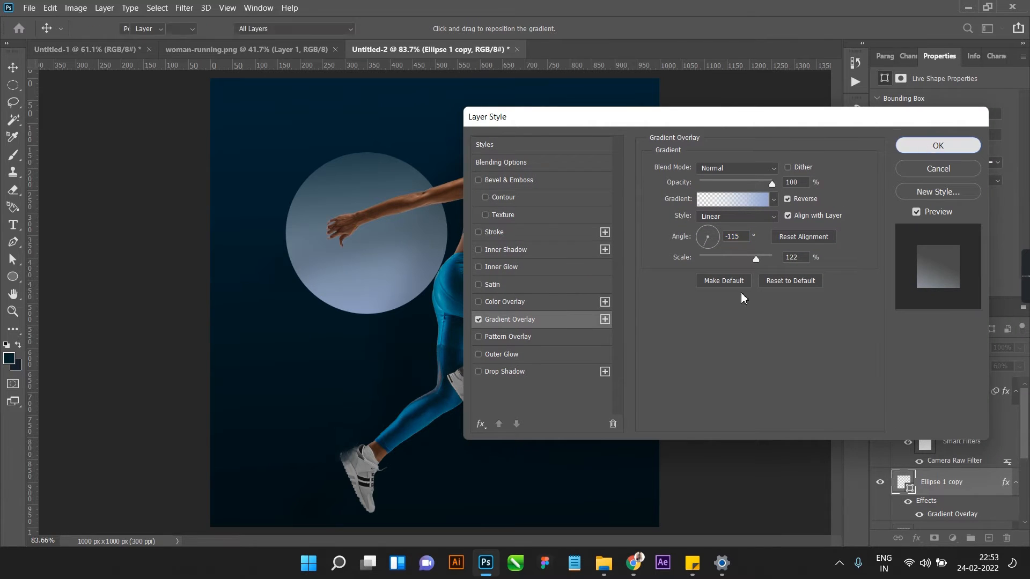
scroll(708, 308, "down", 3)
scroll(439, 336, "up", 3)
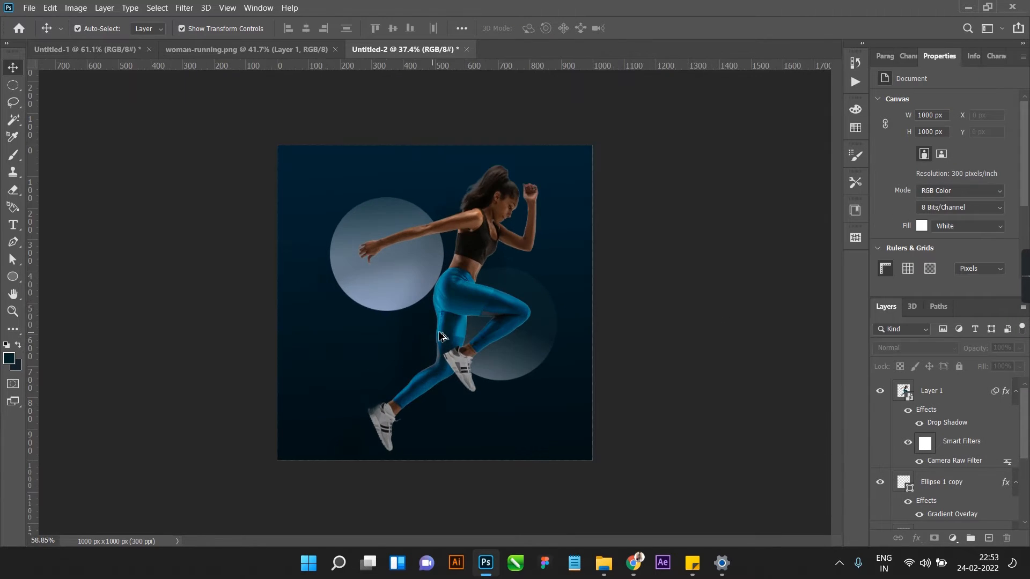
Step: Draw a narrow vertical rectangle about 29 x 1151 px along the canvas's left edge, extending past its top and bottom
left_click(16, 278)
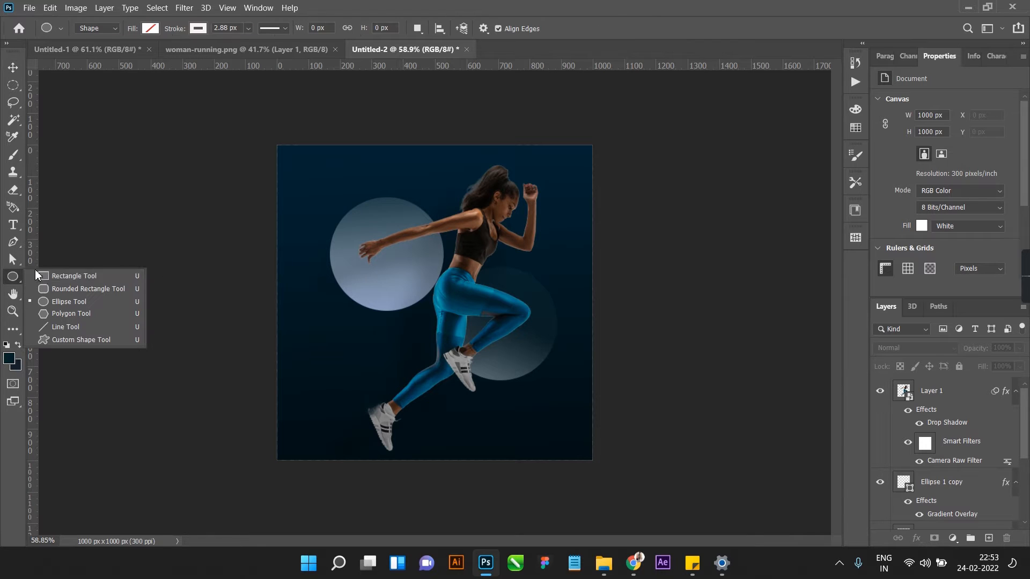
left_click(44, 277)
left_click_drag(288, 138, 297, 500)
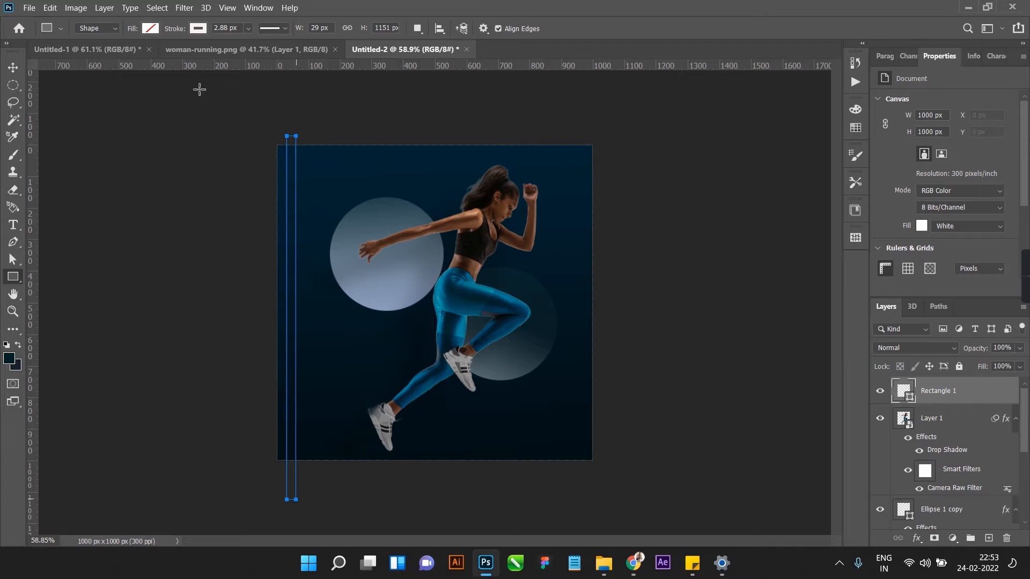
Step: Fill the vertical bar with the blue-grey #7f90a9 sampled from the circle
left_click(150, 28)
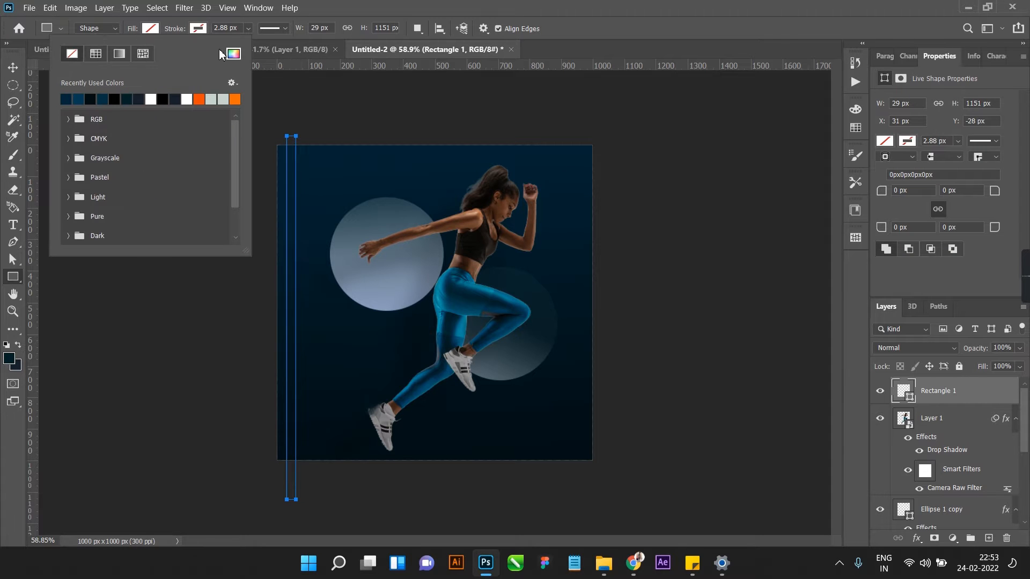
left_click(233, 53)
left_click(371, 284)
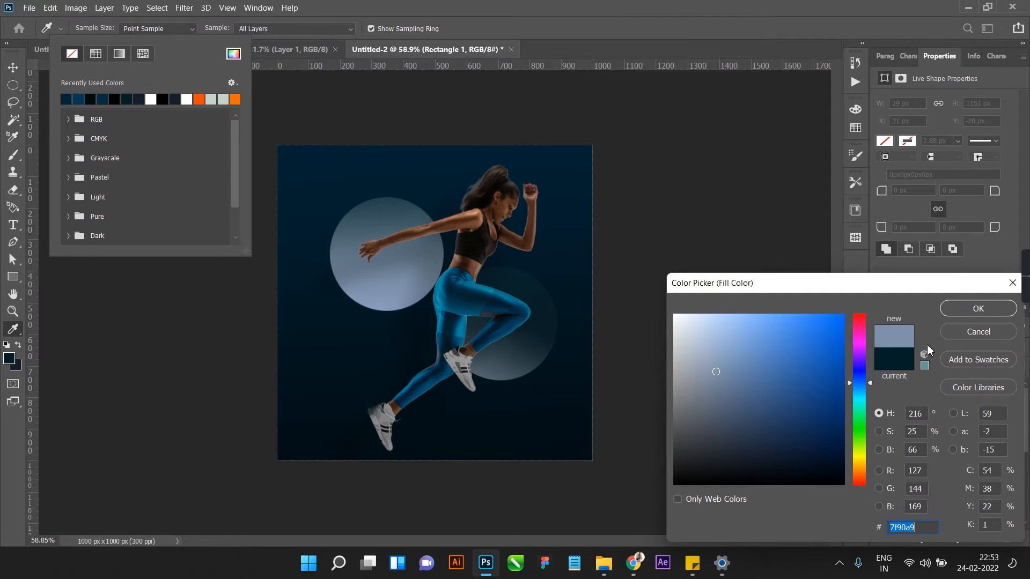
left_click(978, 309)
left_click(11, 74)
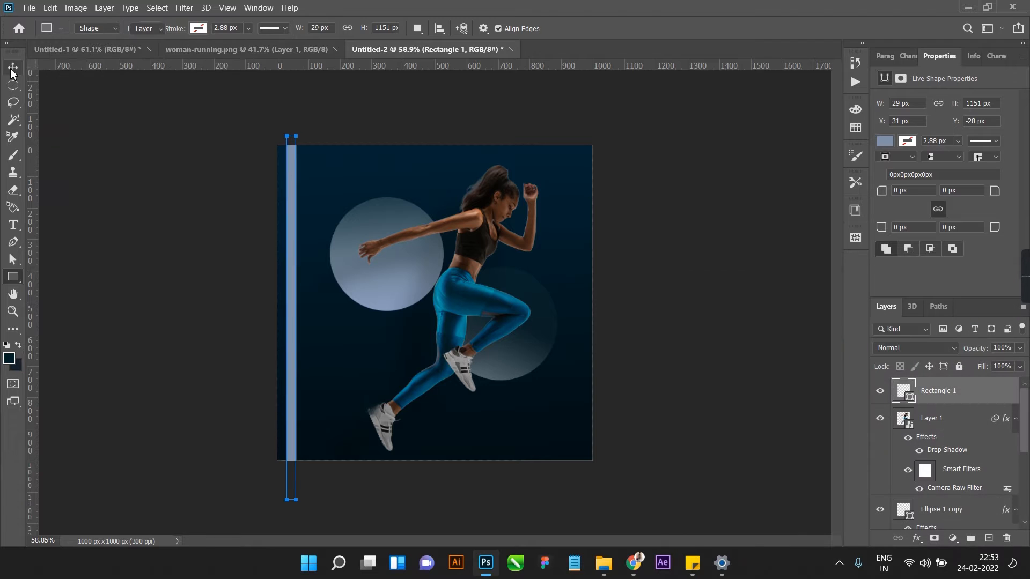
left_click(355, 370)
scroll(346, 375, "up", 2)
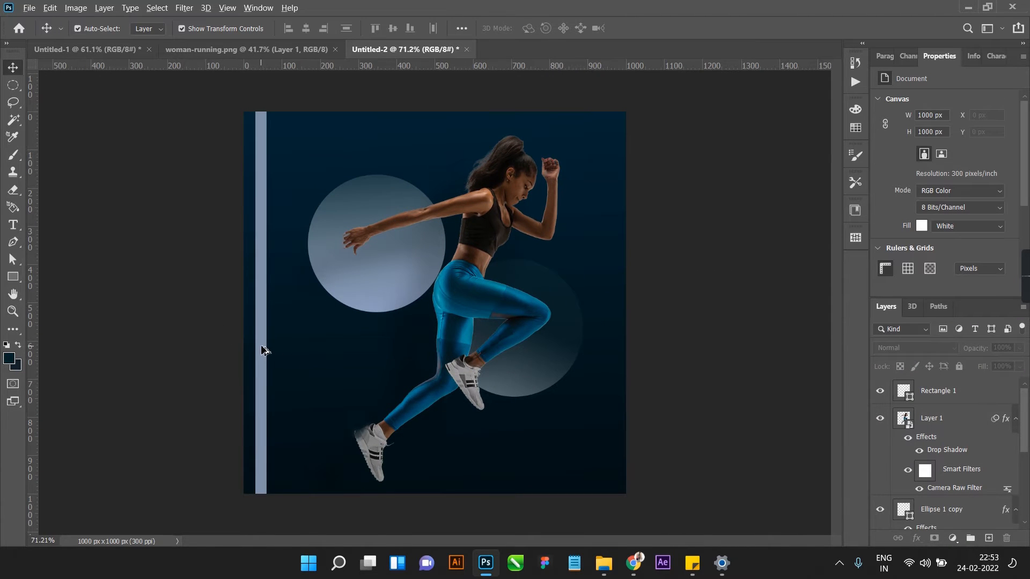
Step: Duplicate the vertical bar just to its right and narrow both bars together to a combined width of about 26 px
left_click_drag(262, 349, 280, 362)
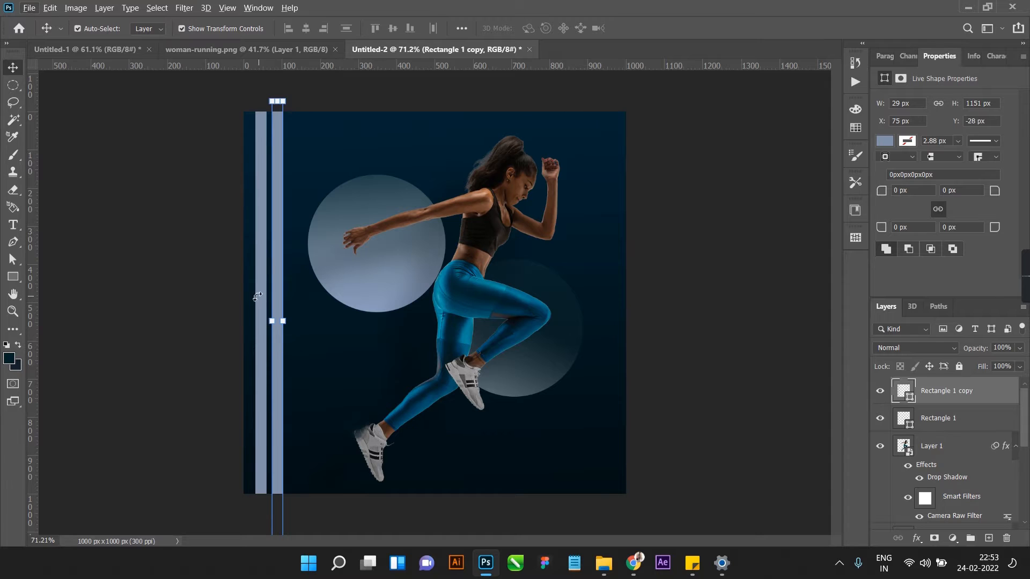
scroll(258, 295, "up", 3)
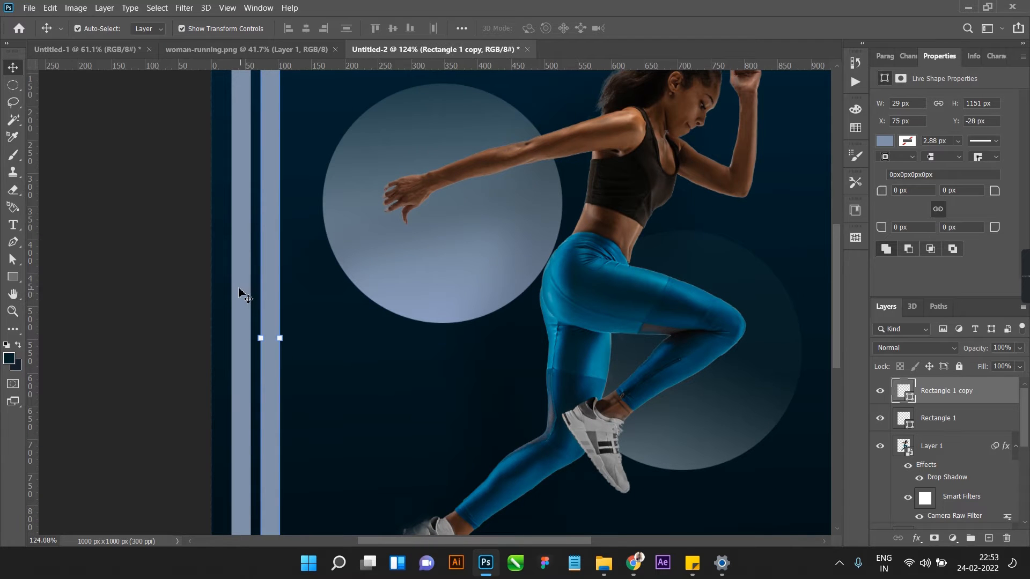
left_click(240, 294, "shift")
left_click_drag(279, 338, 257, 341)
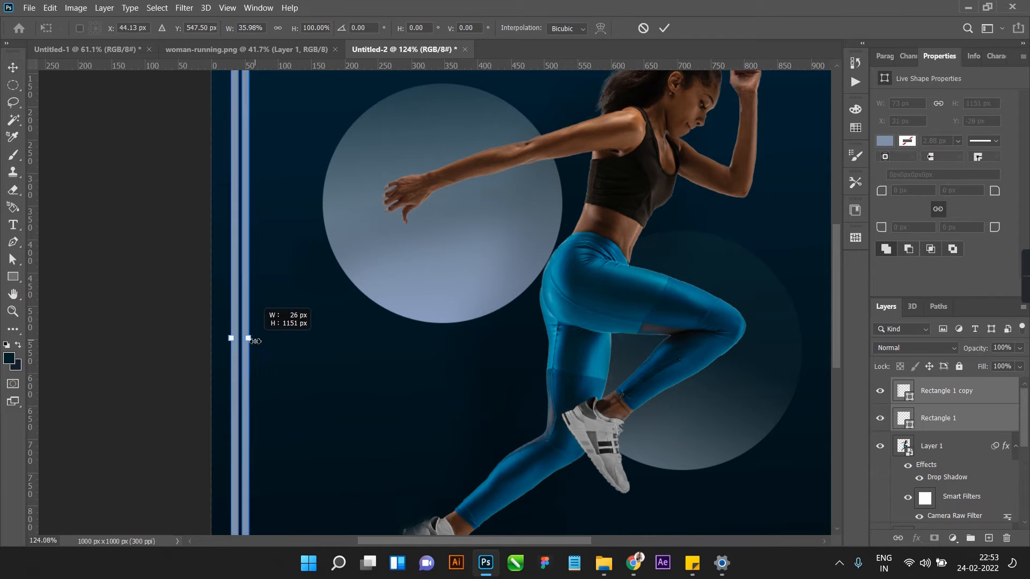
left_click(664, 28)
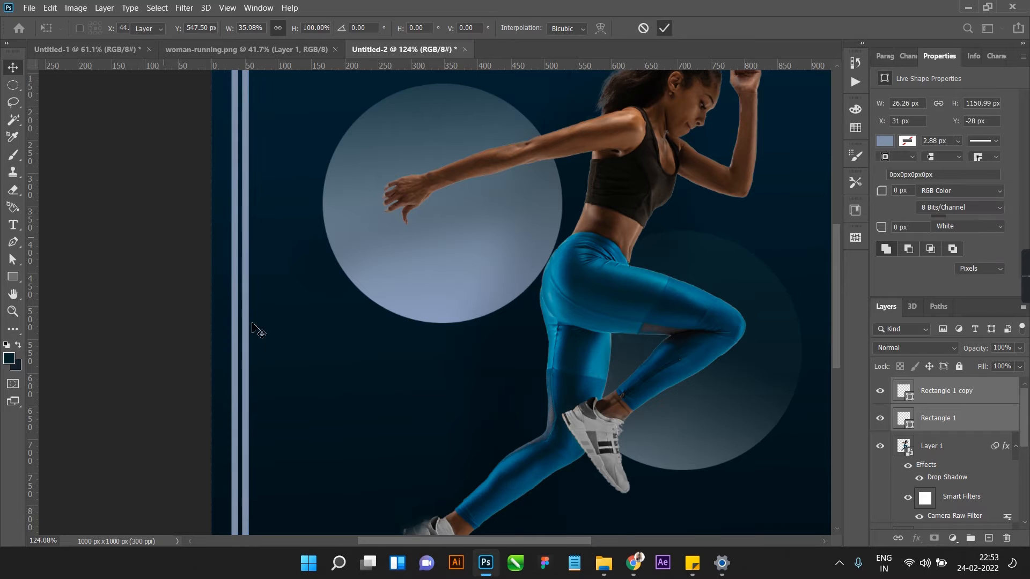
Step: Reposition the second bar slightly away from the first, at X 49.83 px
left_click(245, 336)
left_click_drag(245, 337, 252, 337)
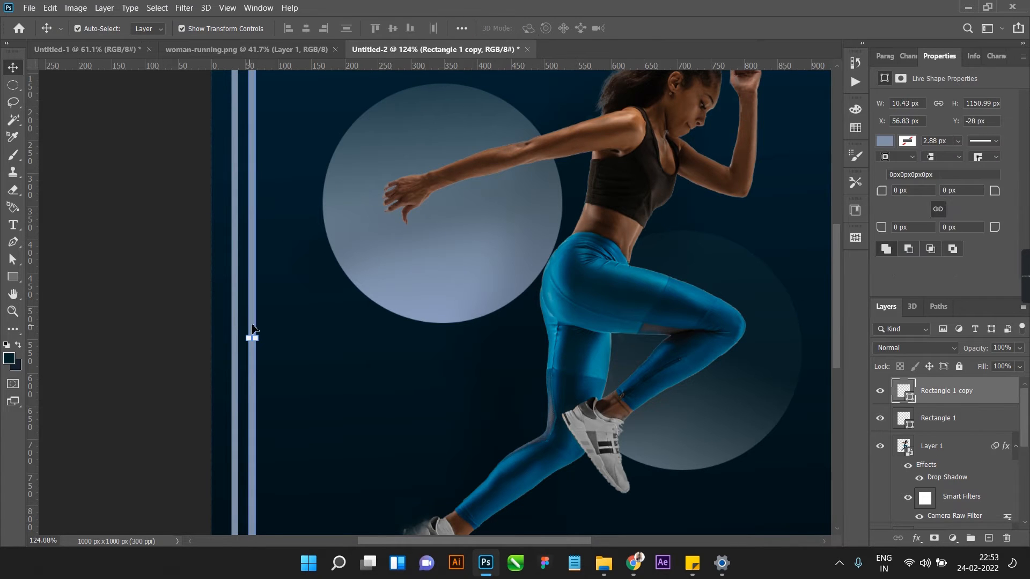
key("shift+Left")
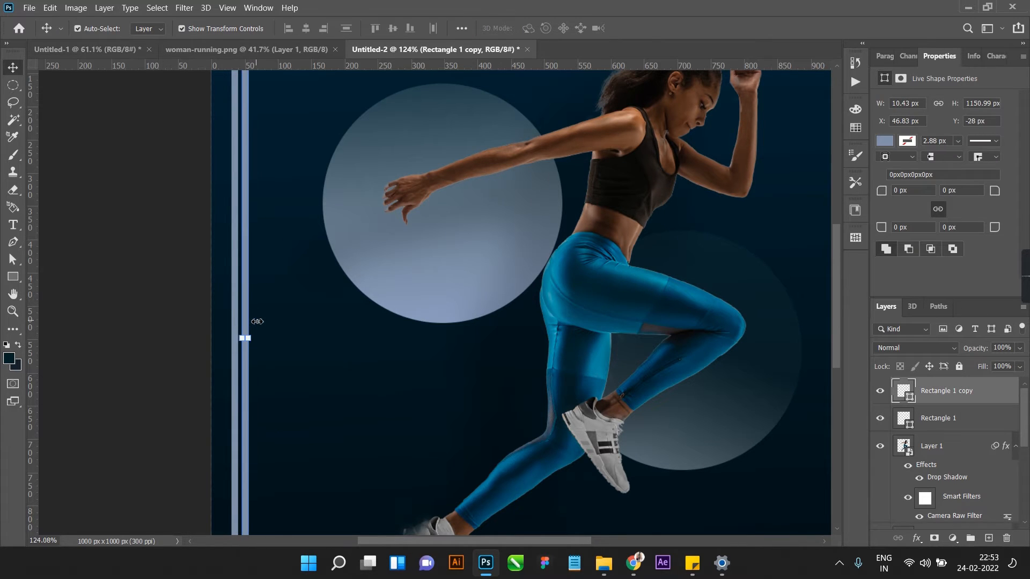
key("Right")
key("Right")
key("Right")
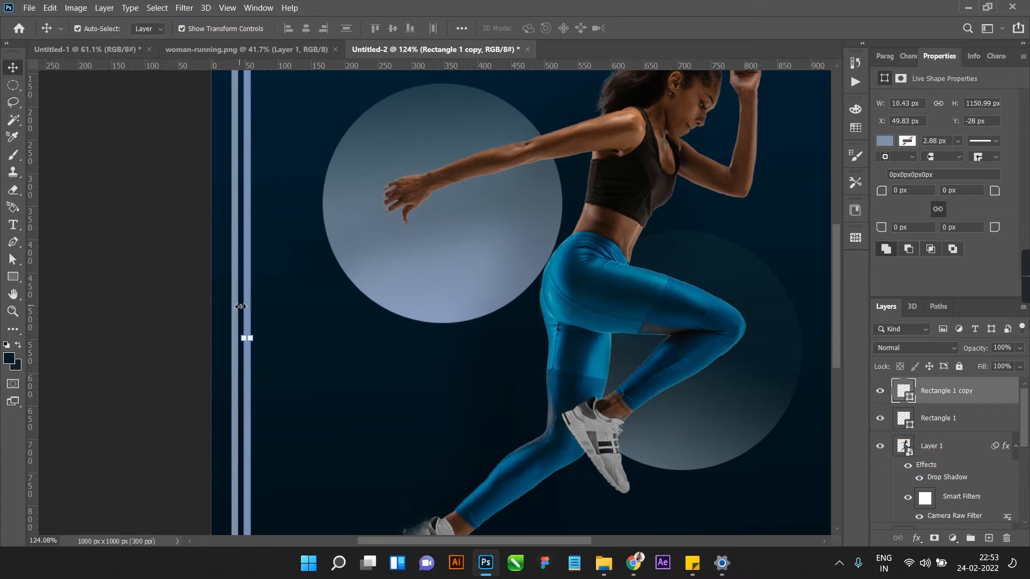
Step: Duplicate the second bar to its right at X 68.83 px to form a third evenly spaced stripe
left_click(123, 241)
left_click_drag(247, 326, 263, 332)
scroll(177, 294, "down", 5)
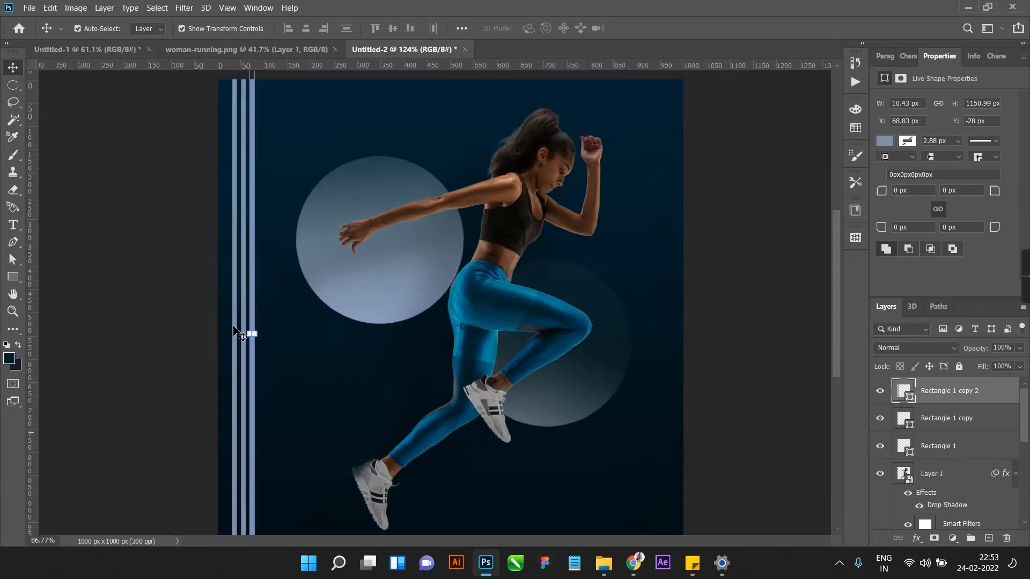
left_click(176, 288)
scroll(590, 366, "up", 2)
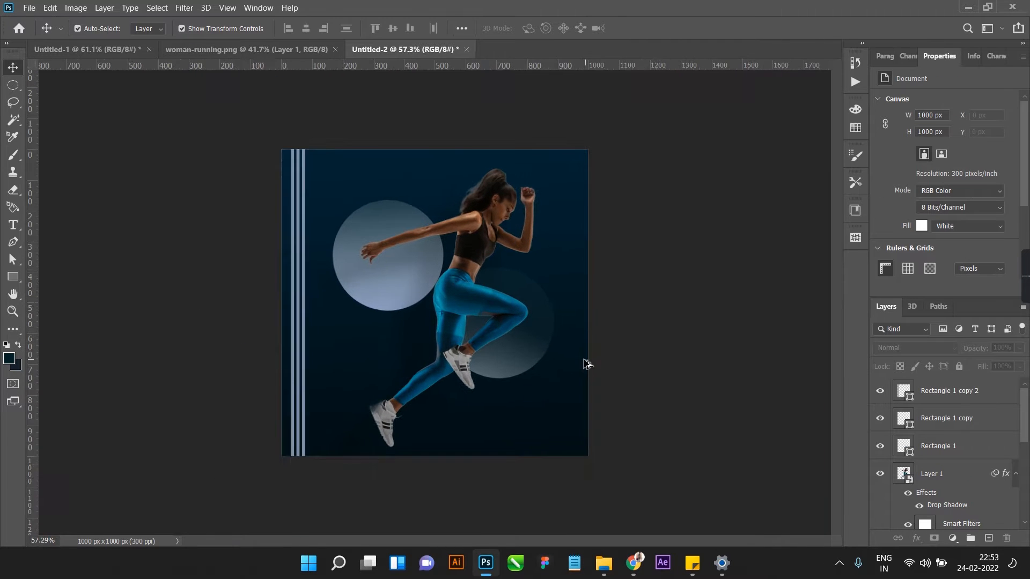
scroll(552, 351, "up", 1)
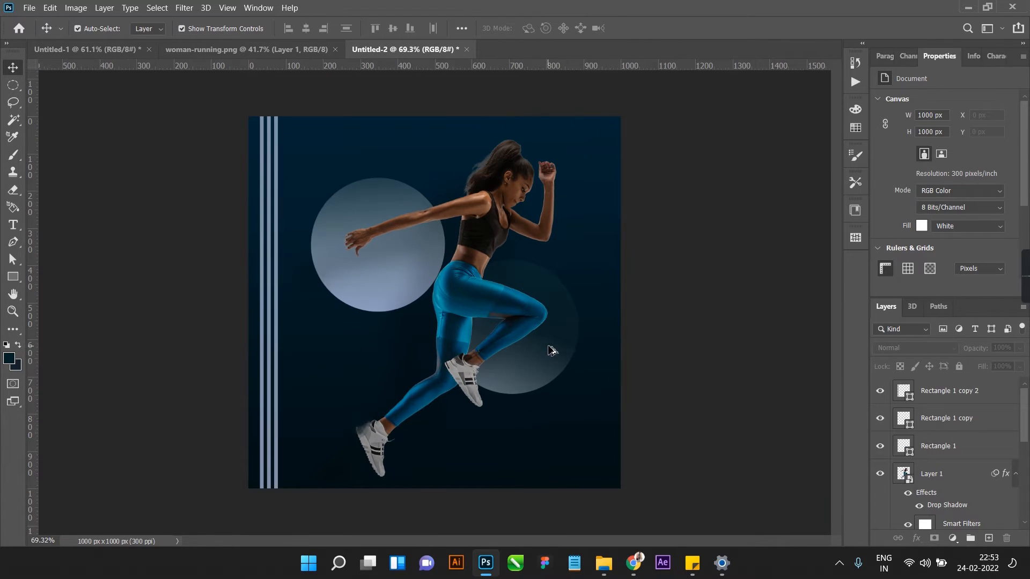
Step: Resize the brighter circle to about 335.5 x 335.5 px and place it behind the woman's trailing foot
left_click(370, 273)
mouse_move(443, 312)
left_mouse_down()
mouse_move(467, 332)
mouse_move(439, 300)
mouse_move(450, 332)
mouse_move(441, 324)
left_mouse_up()
left_click_drag(373, 261, 374, 423)
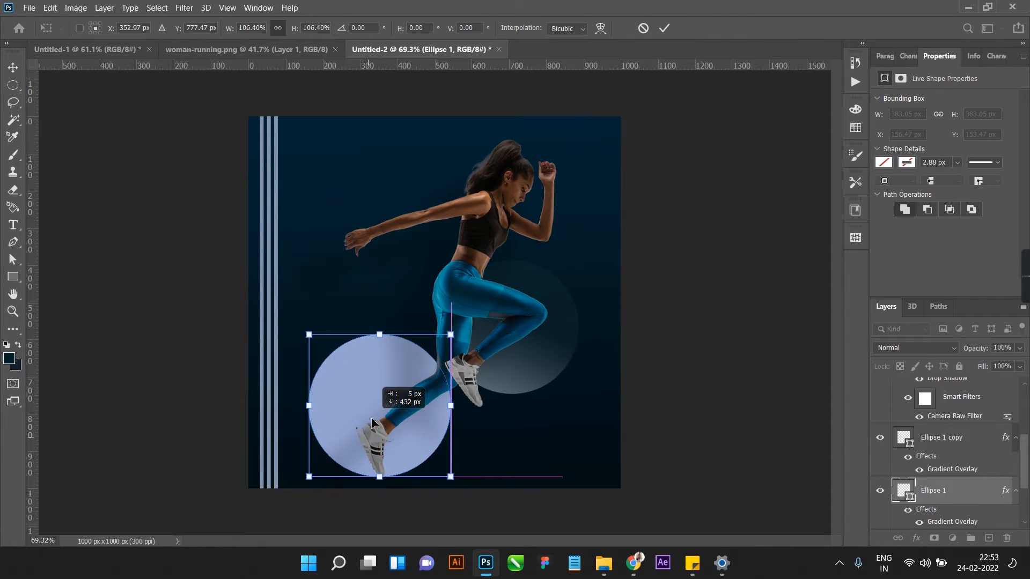
left_click_drag(450, 477, 434, 459)
left_click_drag(388, 386, 388, 416)
left_click(664, 28)
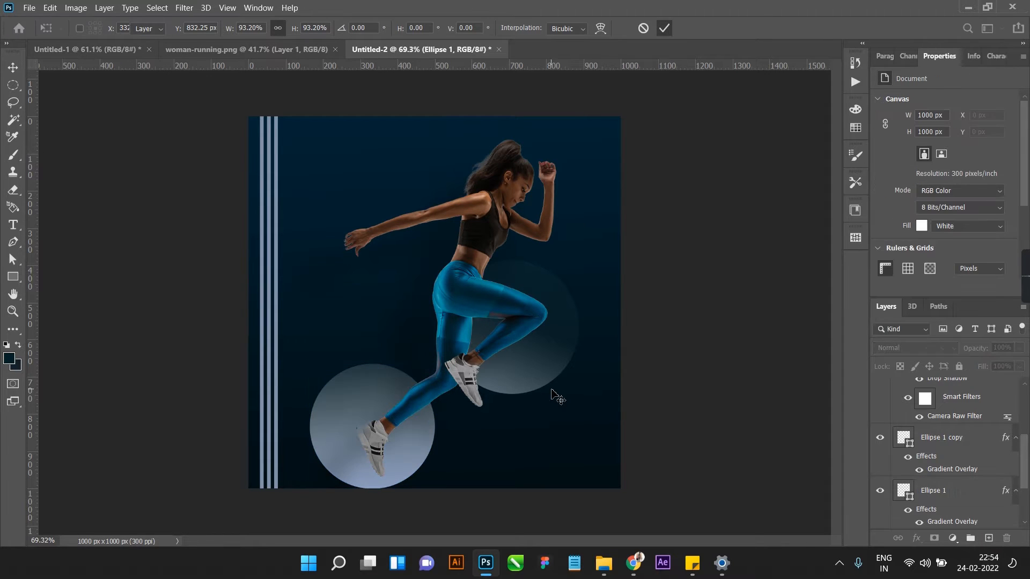
Step: Move the fainter circle behind the woman's torso and the brighter circle behind her head, at about X 509 px, Y 32 px
left_click_drag(531, 382, 489, 318)
left_click_drag(423, 379, 481, 177)
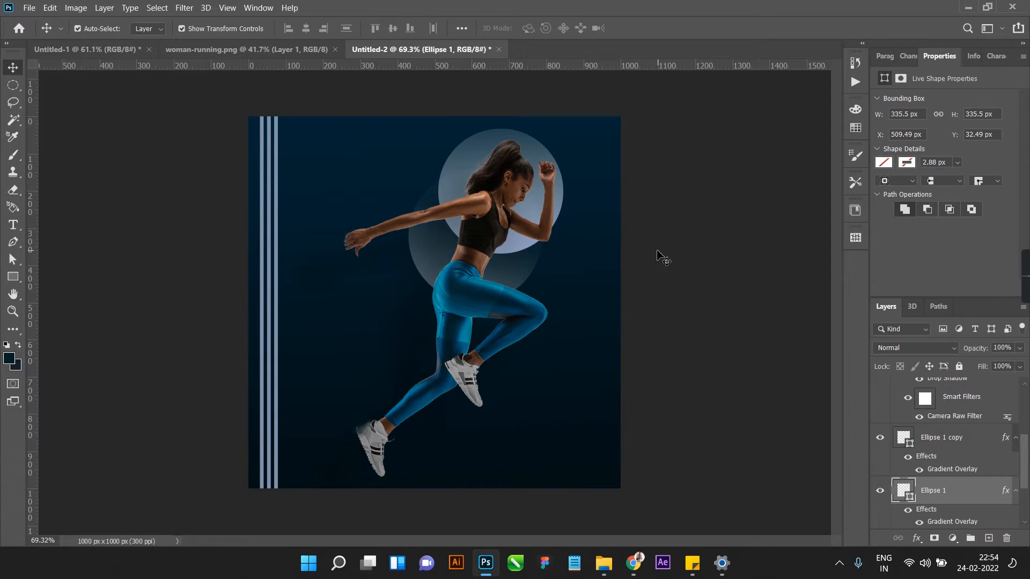
left_click(661, 258)
scroll(660, 257, "down", 3)
scroll(534, 308, "up", 3)
left_click(503, 313)
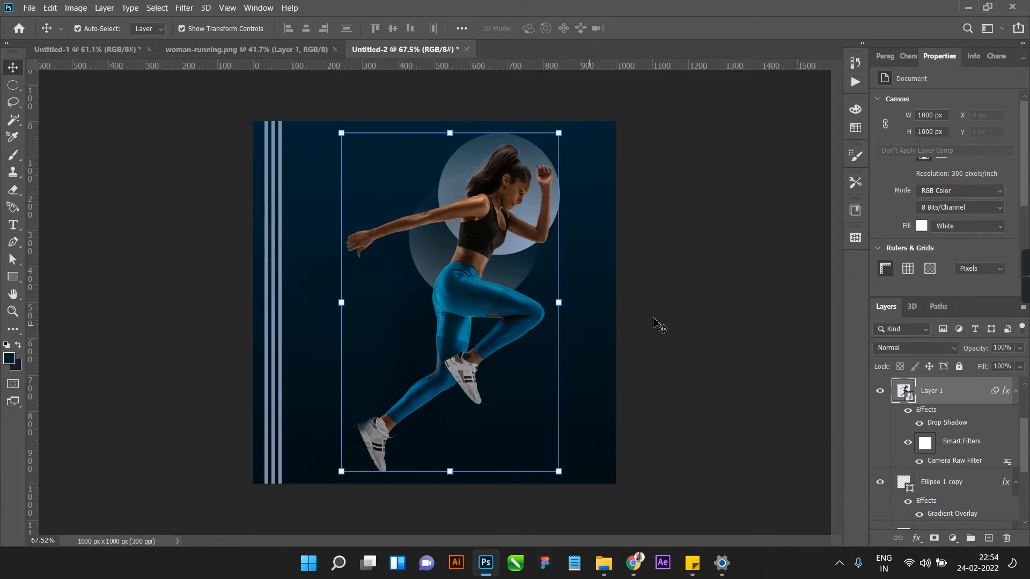
Step: Move the woman and both circles together about 55 px to the left, placing the fainter circle at X 375 px
left_click(648, 349)
left_click(506, 156)
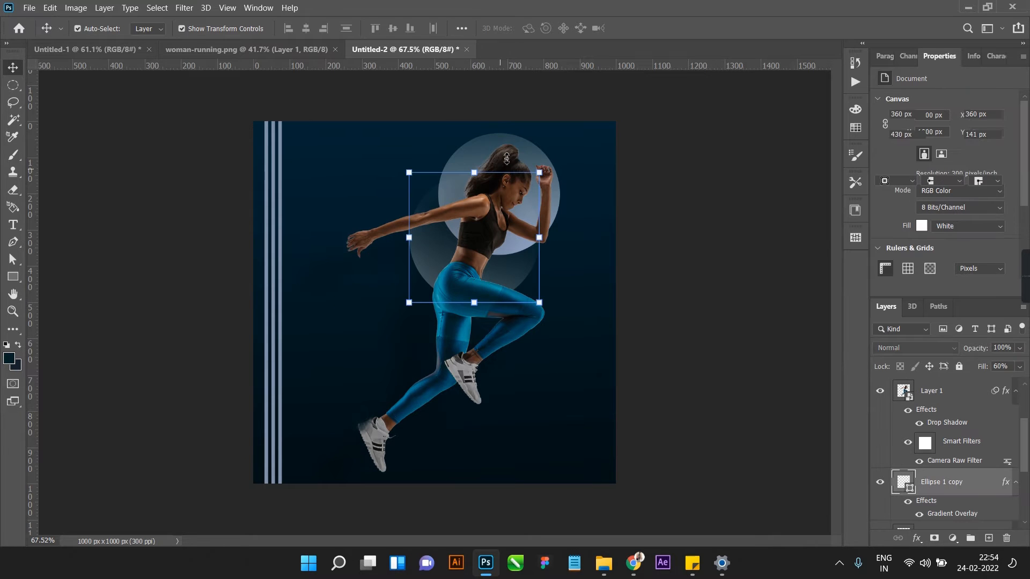
left_click(510, 140)
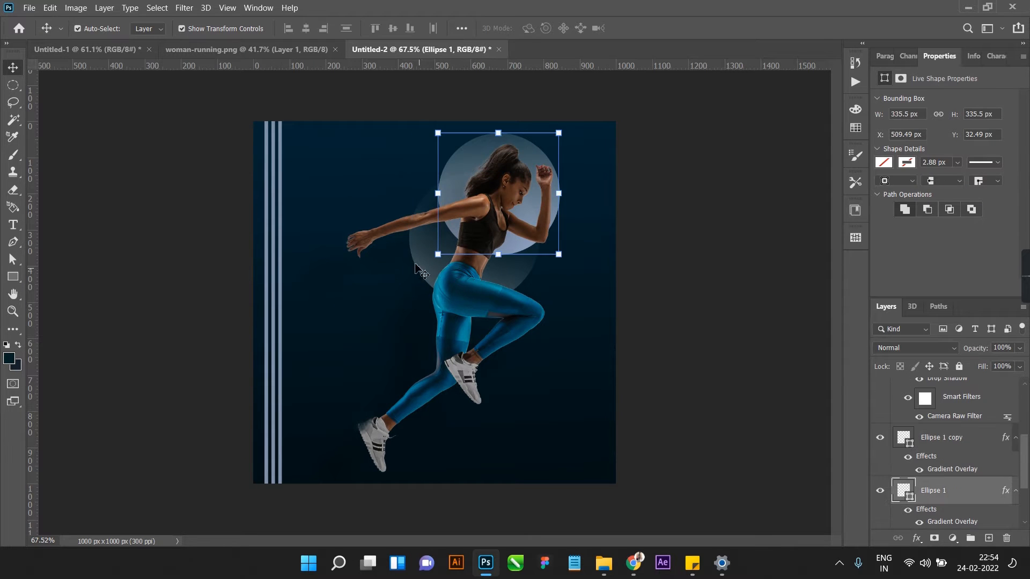
left_click(445, 273)
left_click(702, 339)
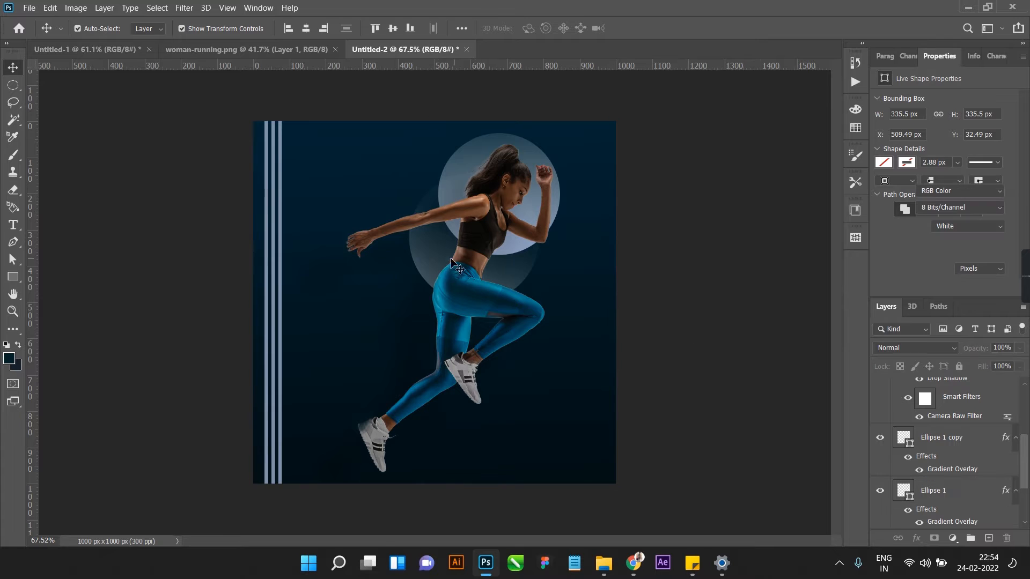
left_click(456, 266)
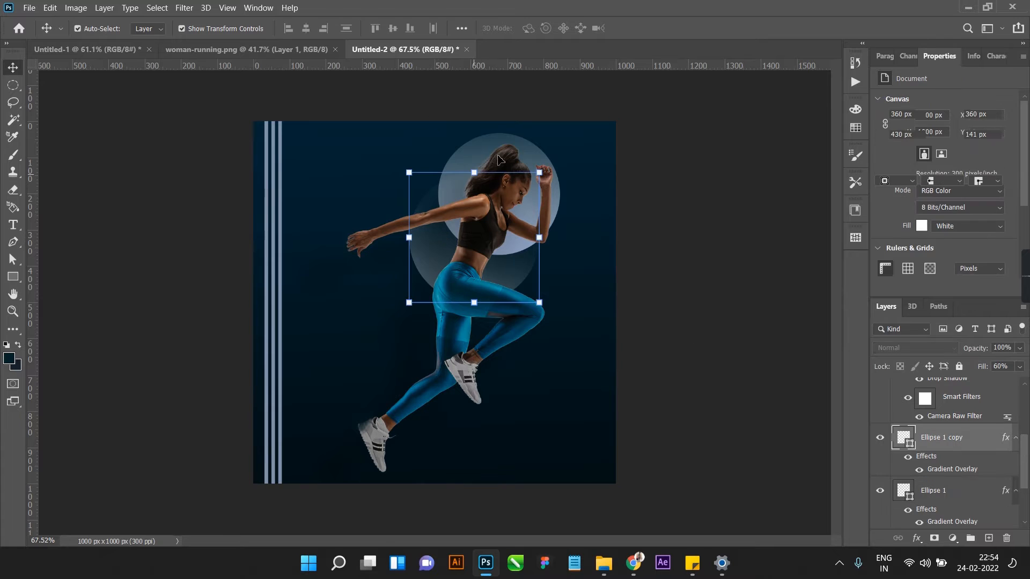
left_click(452, 368, "shift")
left_click_drag(484, 313, 461, 309)
left_click(651, 330)
Step: Copy the words REFINING, YOUR, FITNESS and LEVELS from Untitled-1 into Untitled-2 and raise them over the woman's torso
left_click(307, 48)
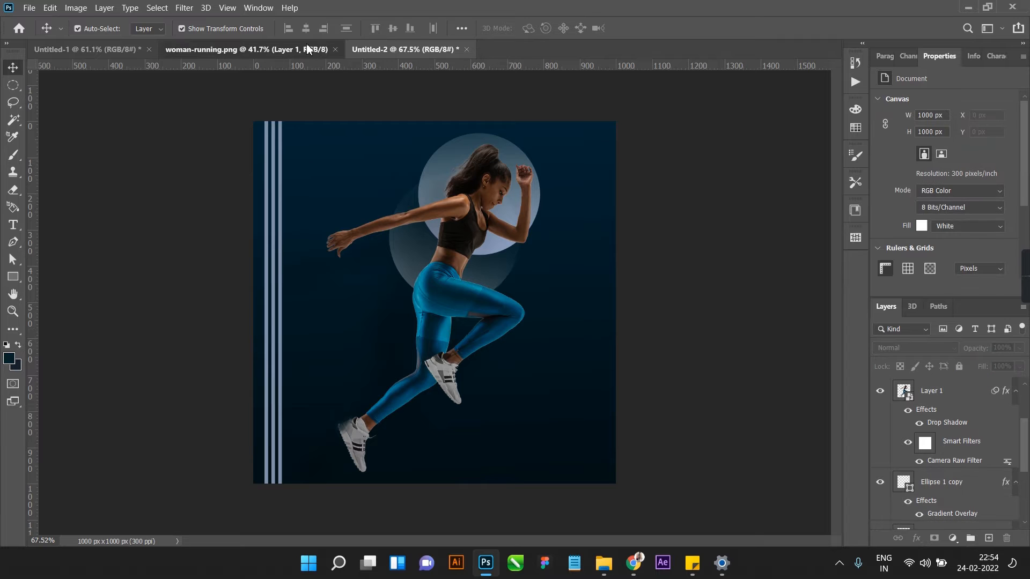
left_click_drag(97, 49, 283, 51)
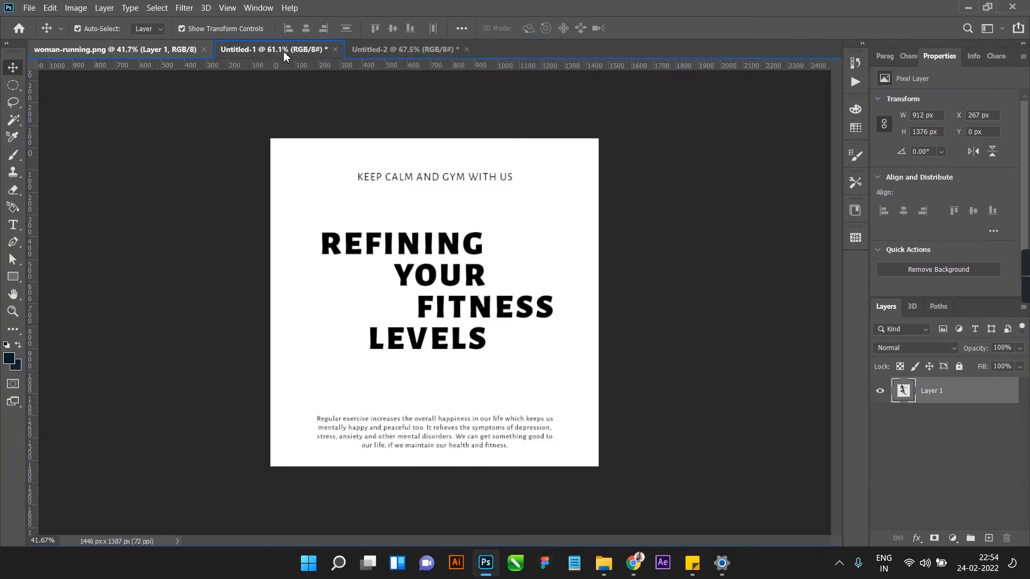
left_click(431, 243)
left_click(450, 282, "shift")
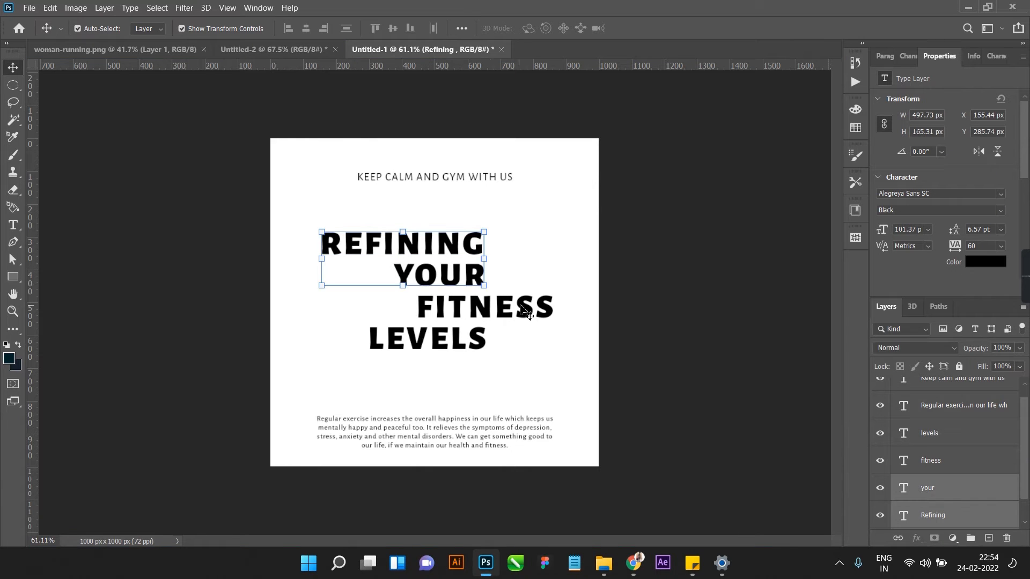
left_click(468, 308, "shift")
left_click(471, 342, "shift")
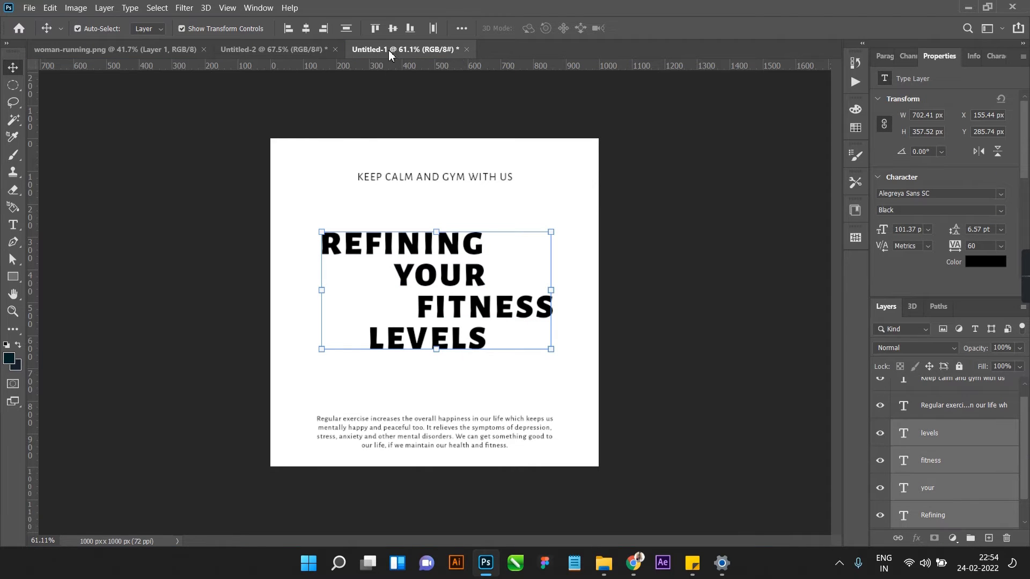
left_click_drag(390, 55, 456, 348)
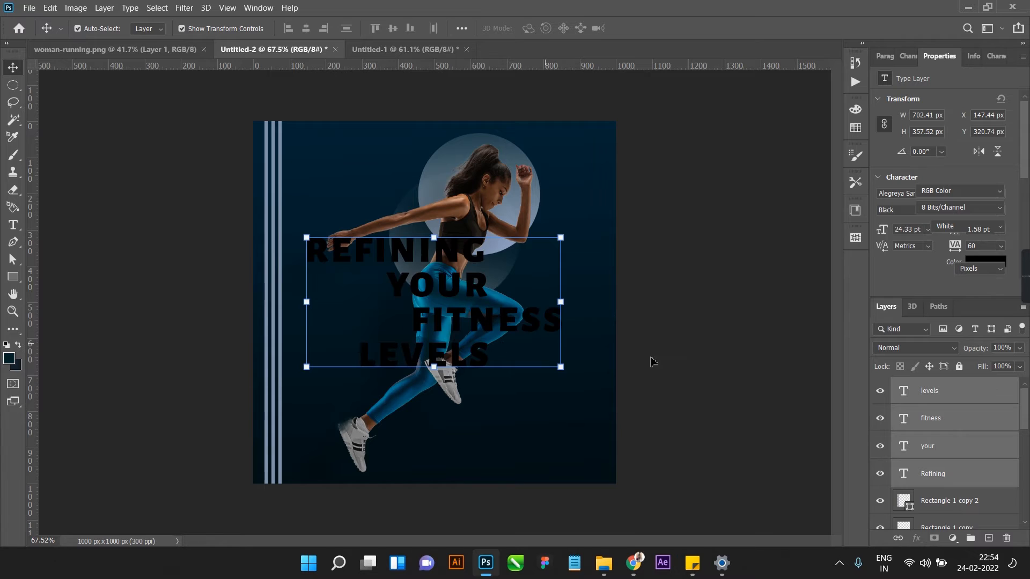
left_click_drag(436, 262, 432, 226)
left_click(475, 221)
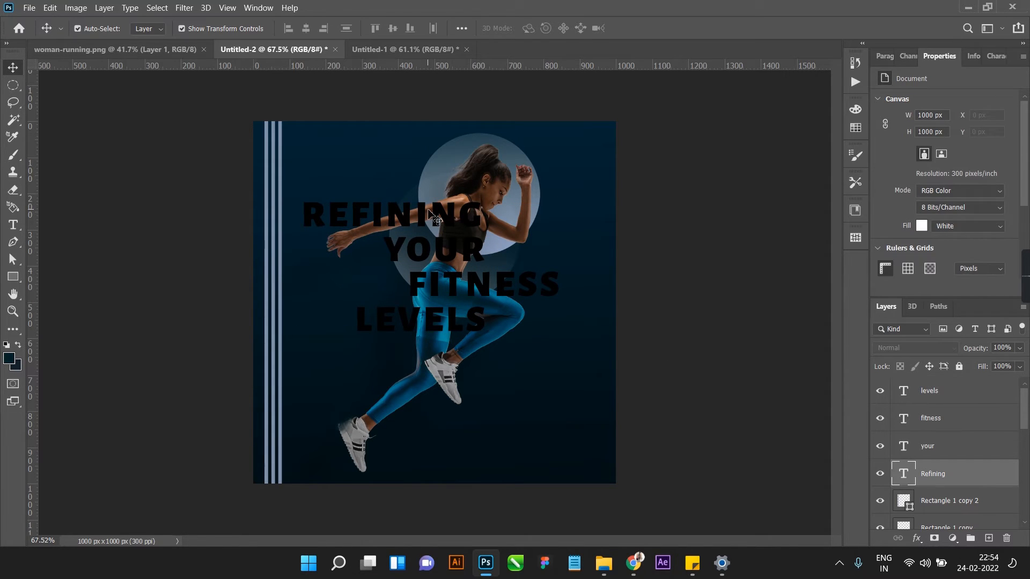
Step: Scale the word YOUR to about 152.75% and colour it white (ffffff)
left_click_drag(460, 258, 487, 266)
left_click(481, 261)
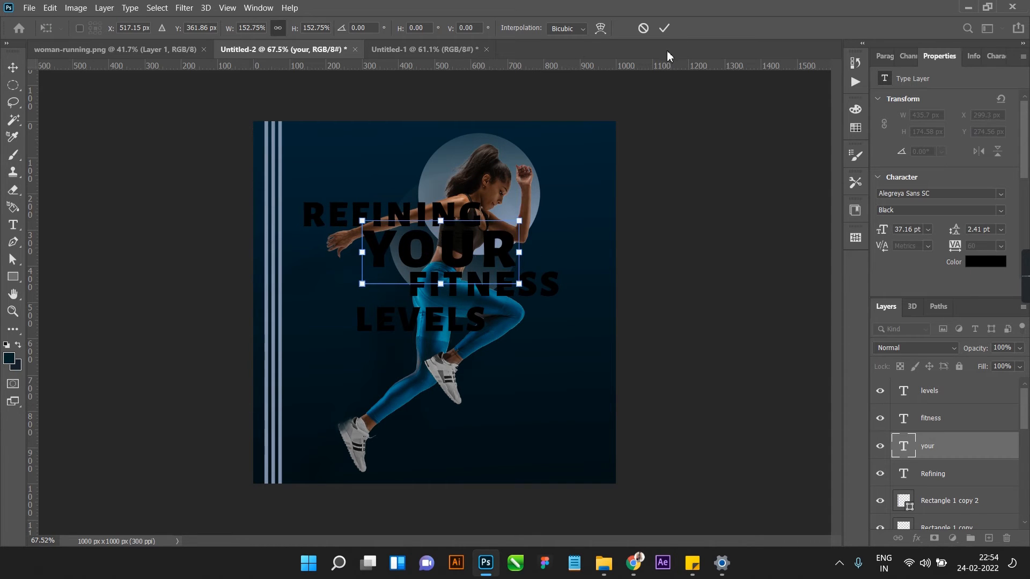
left_click(664, 29)
left_click(976, 263)
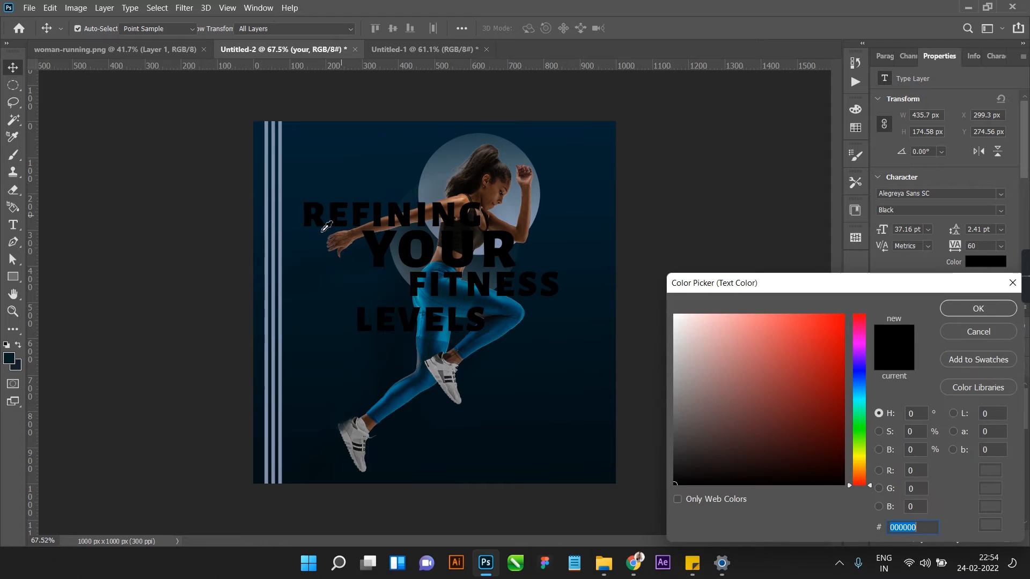
type("ffffff")
left_click(961, 309)
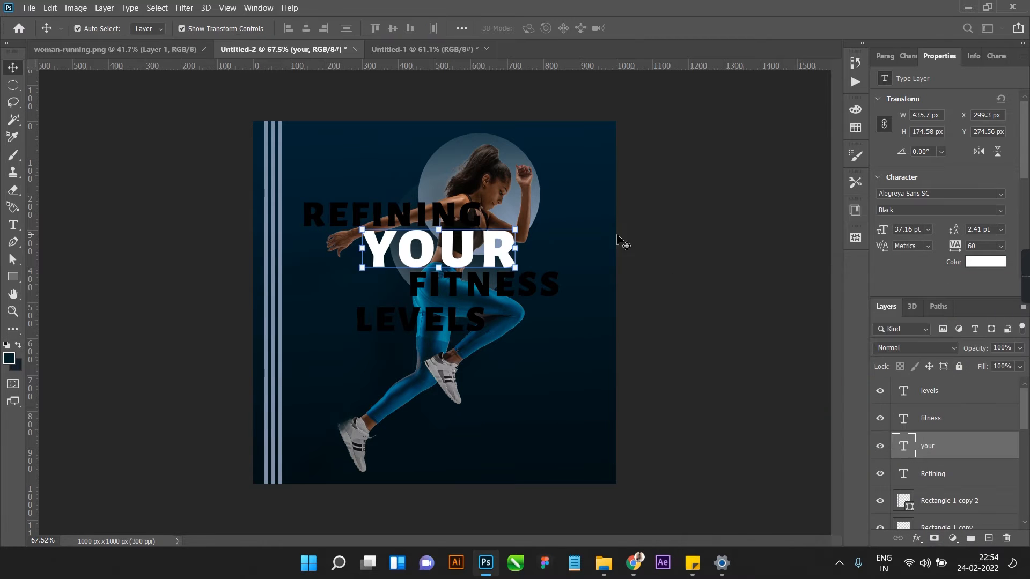
Step: Recolour the headline words REFINING and FITNESS to white (ffffff)
scroll(441, 216, "up", 3)
left_click(438, 203)
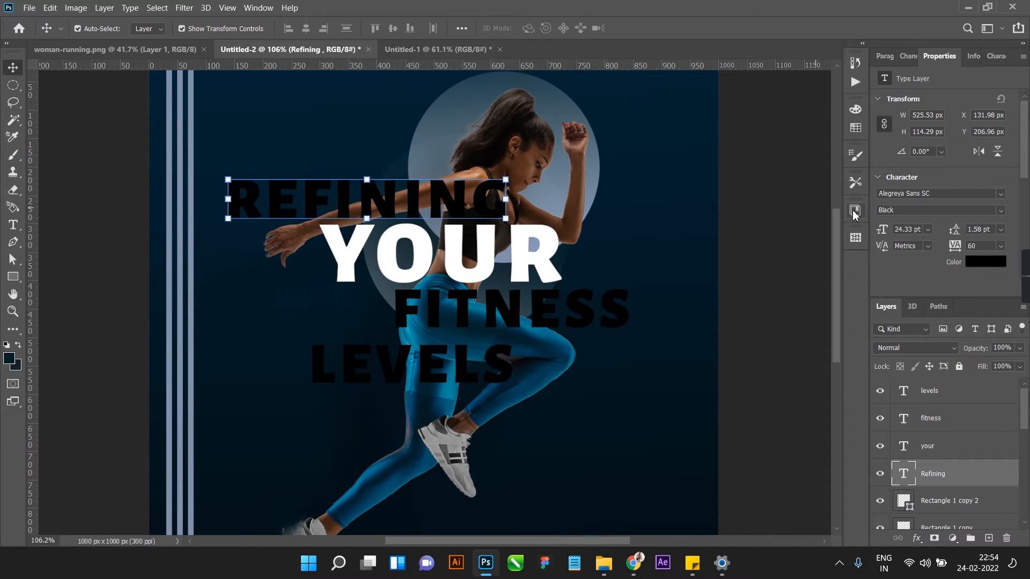
left_click(983, 263)
type("ffffff")
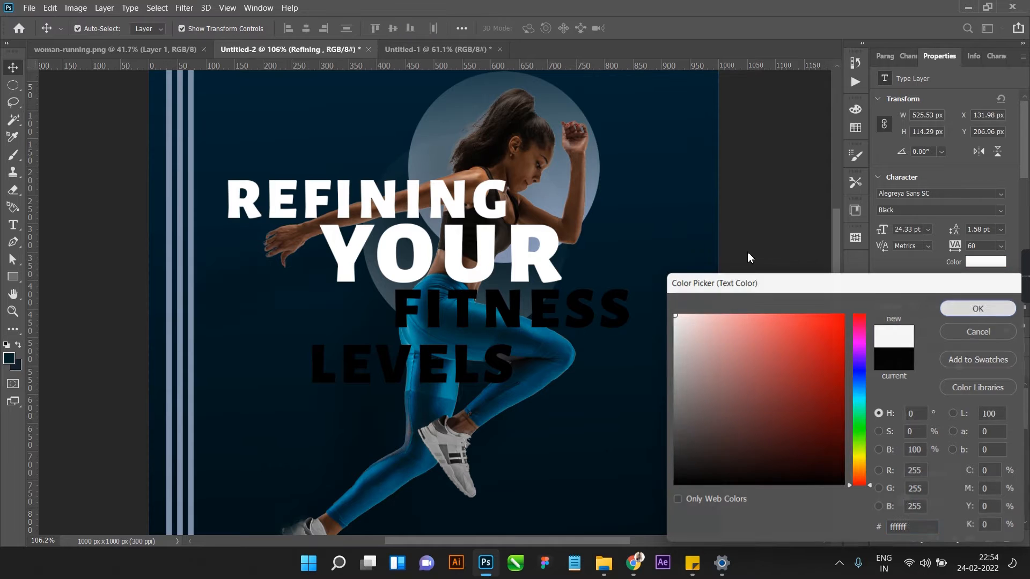
key("Return")
left_click(555, 317)
left_click(984, 262)
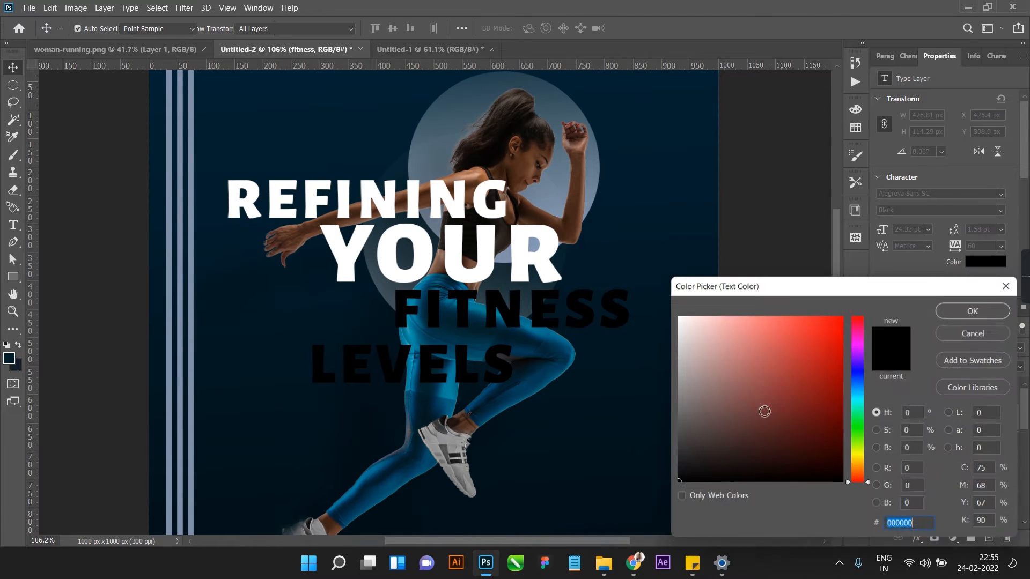
type("ffffff")
left_click(973, 311)
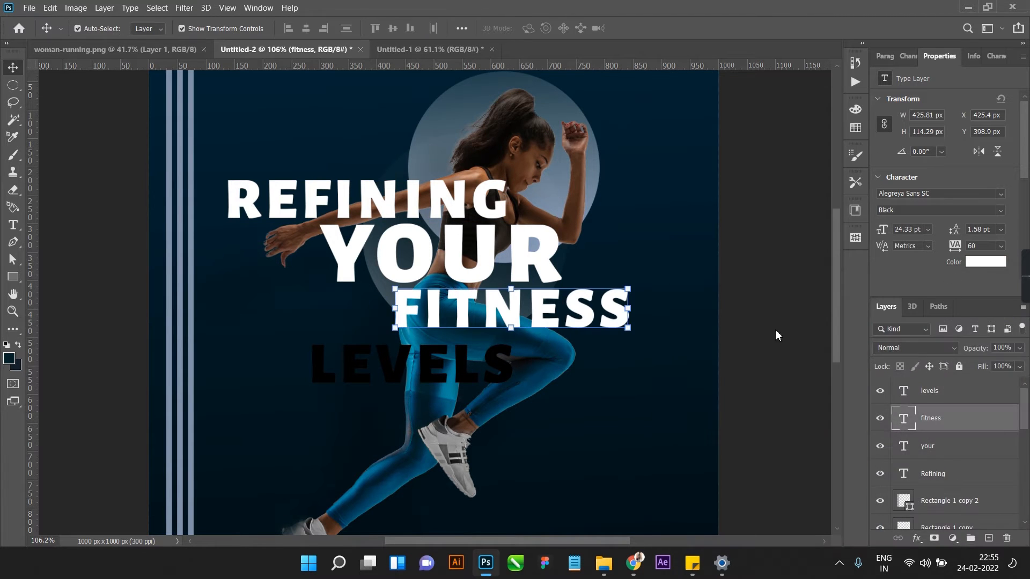
Step: Scale the word LEVELS to about 151.11% below FITNESS and colour it white (ffffff)
left_click(487, 375)
left_click_drag(505, 385, 560, 395)
left_click(664, 28)
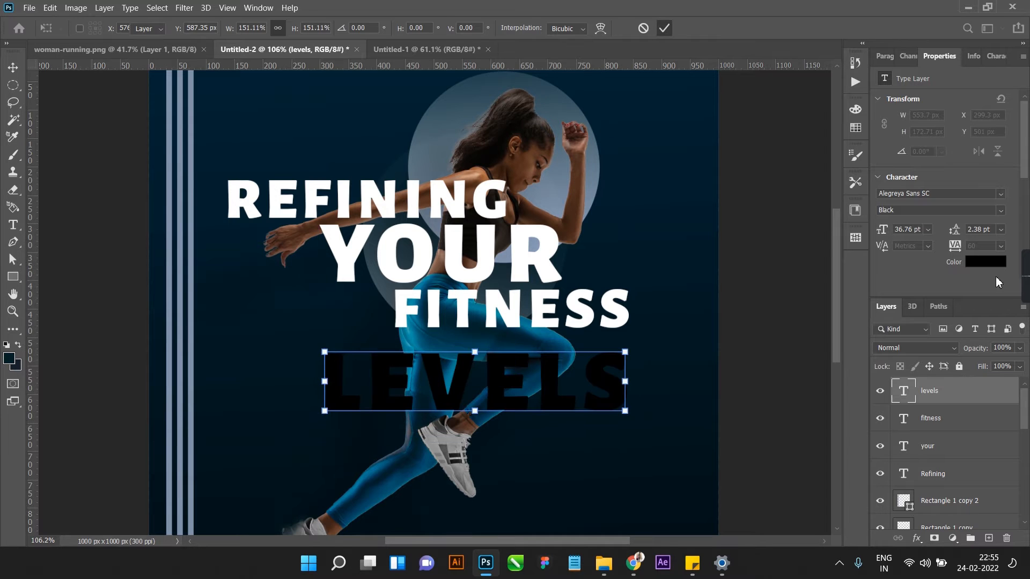
left_click(985, 262)
left_click_drag(615, 247, 616, 247)
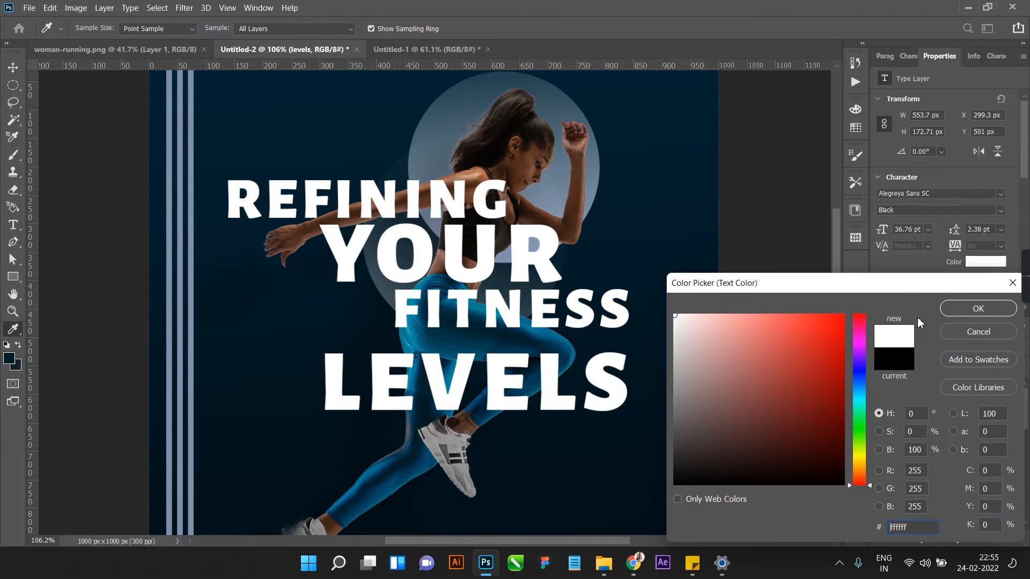
left_click(953, 313)
Step: Move the word LEVELS up to Y 477 px so it sits closely beneath FITNESS
key("ctrl+0")
left_click(723, 350)
left_click_drag(514, 333, 514, 325)
left_click(524, 291, "shift")
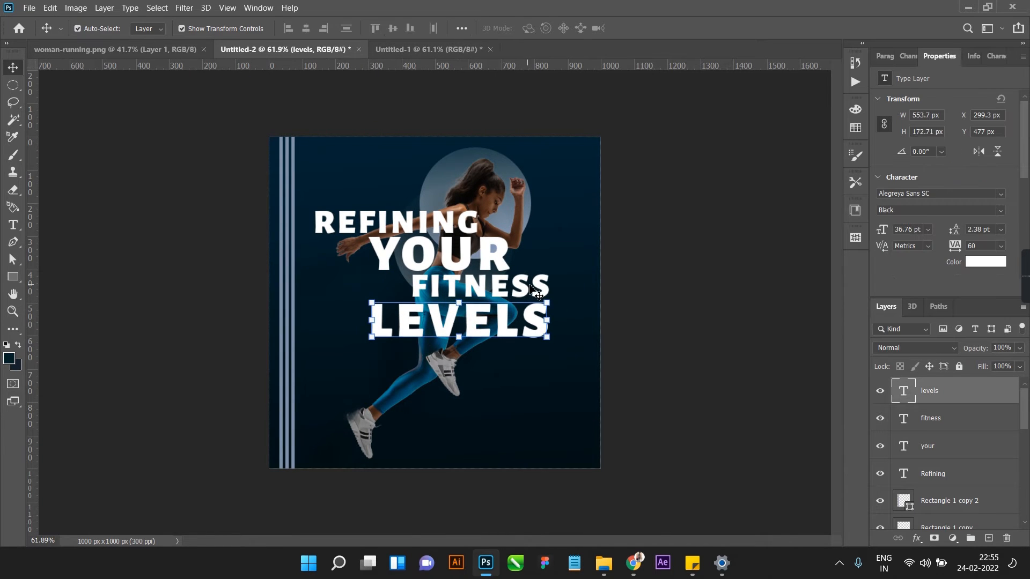
scroll(483, 279, "up", 3)
key("ctrl+t")
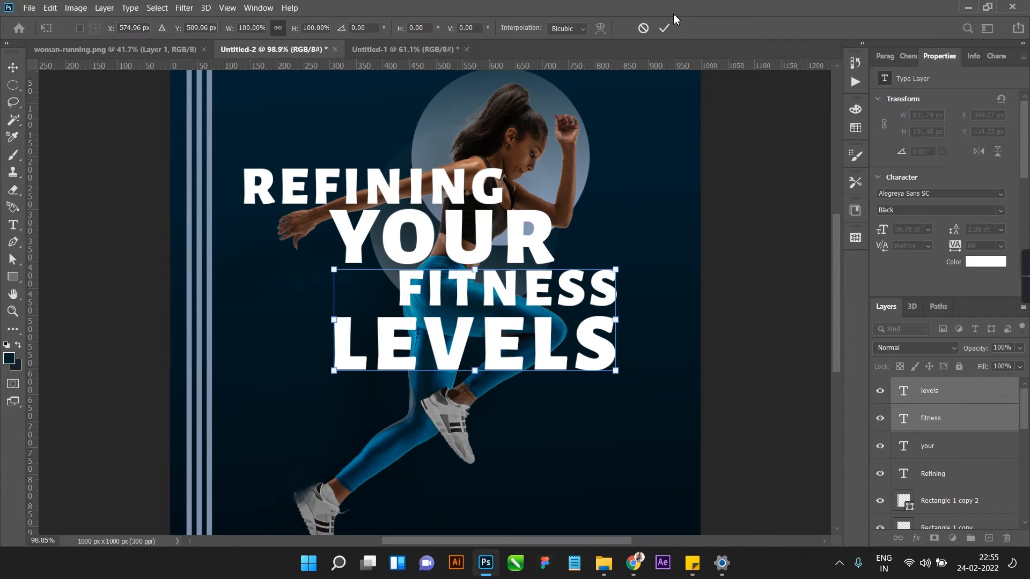
left_click(509, 244, "shift")
left_click(456, 194, "shift")
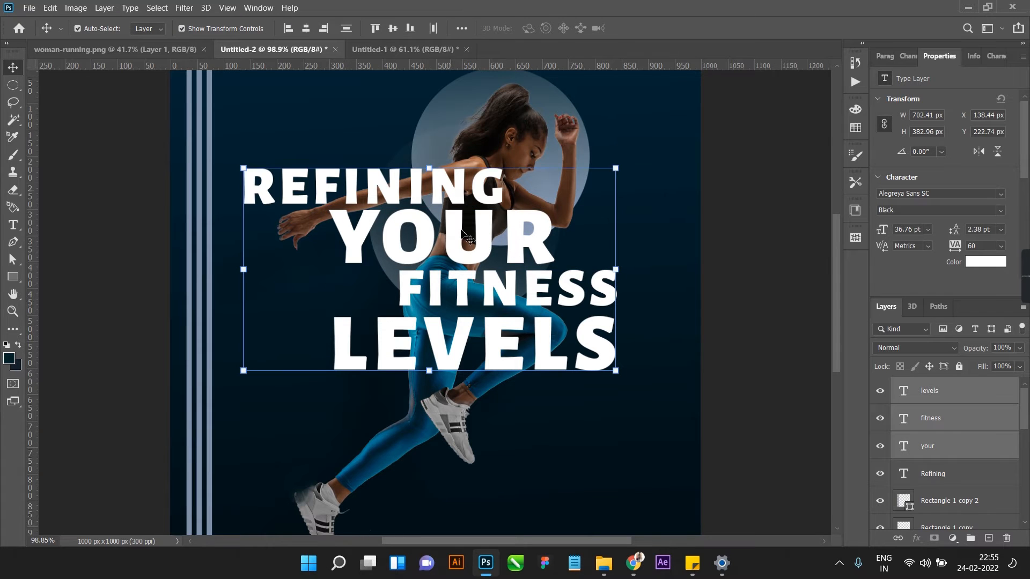
key("super+space")
scroll(543, 299, "down", 4)
left_click_drag(475, 277, 468, 298)
Step: Move all four headline words down together by about 35 px over the woman
scroll(928, 481, "down", 3)
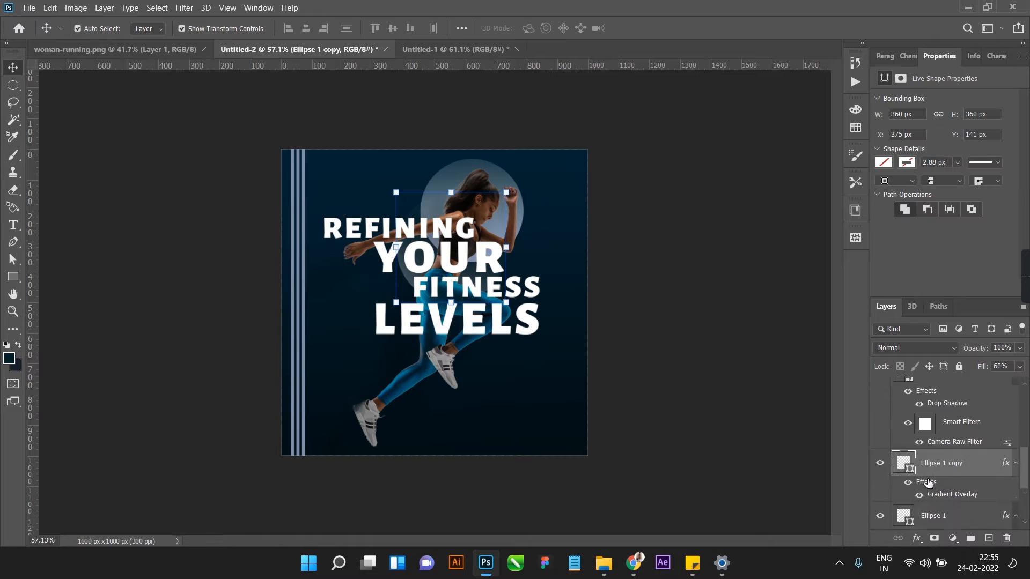
scroll(928, 482, "up", 5)
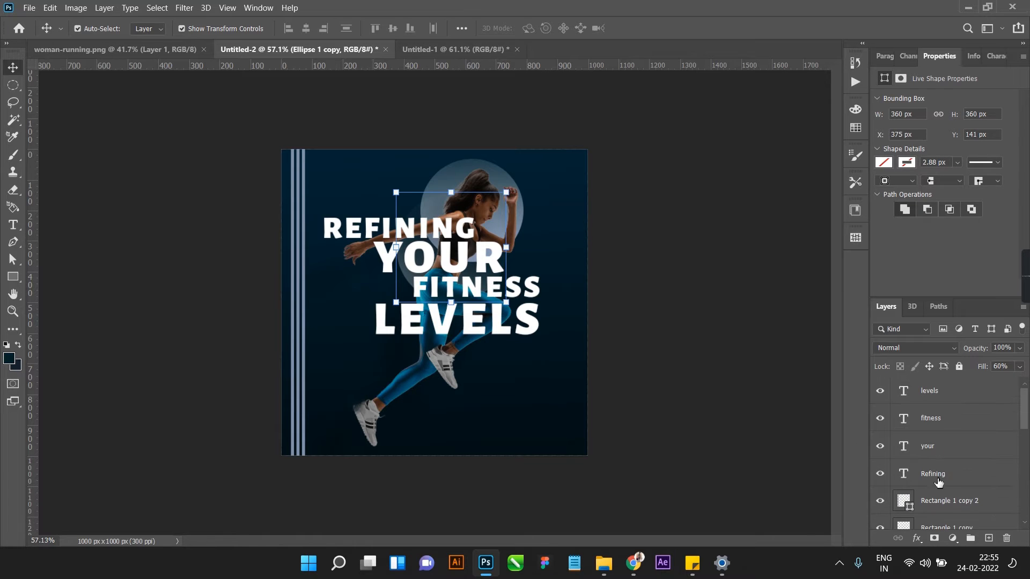
left_click(938, 464)
left_click(933, 391, "shift")
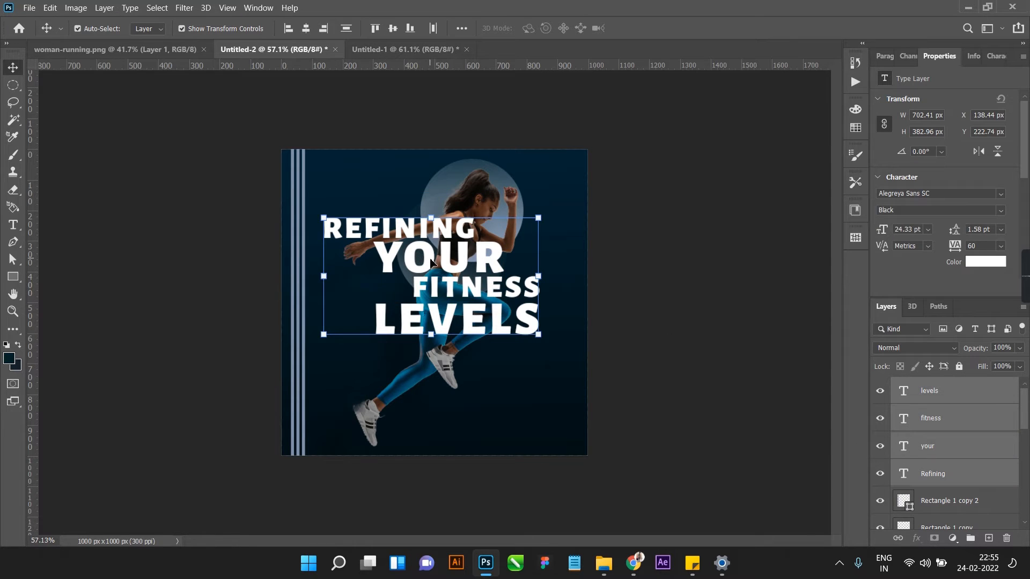
left_click_drag(431, 263, 432, 274)
left_click(706, 304)
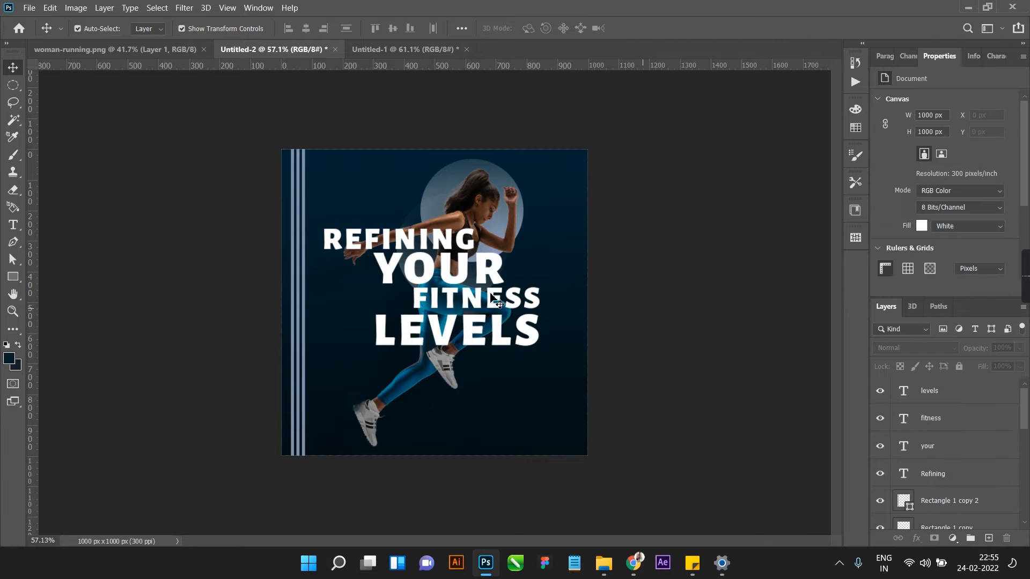
Step: Shrink the word REFINING to about 404 px wide and place it over the outstretched arm, just above YOUR
scroll(486, 290, "up", 8)
left_click(429, 209)
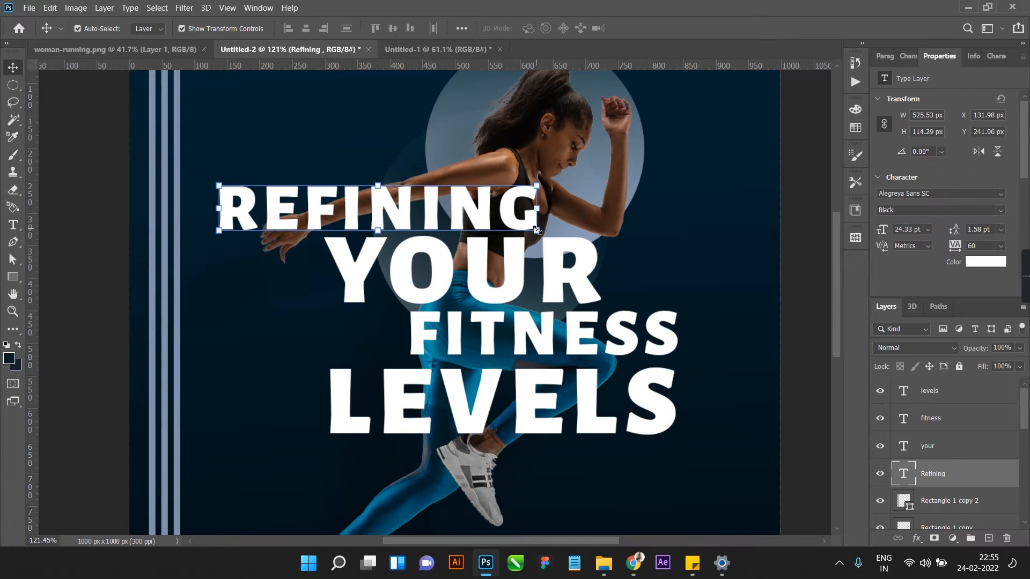
key("ctrl+t")
left_click_drag(558, 249, 493, 235)
left_click_drag(426, 203, 390, 215)
key("Return")
key("ctrl+t")
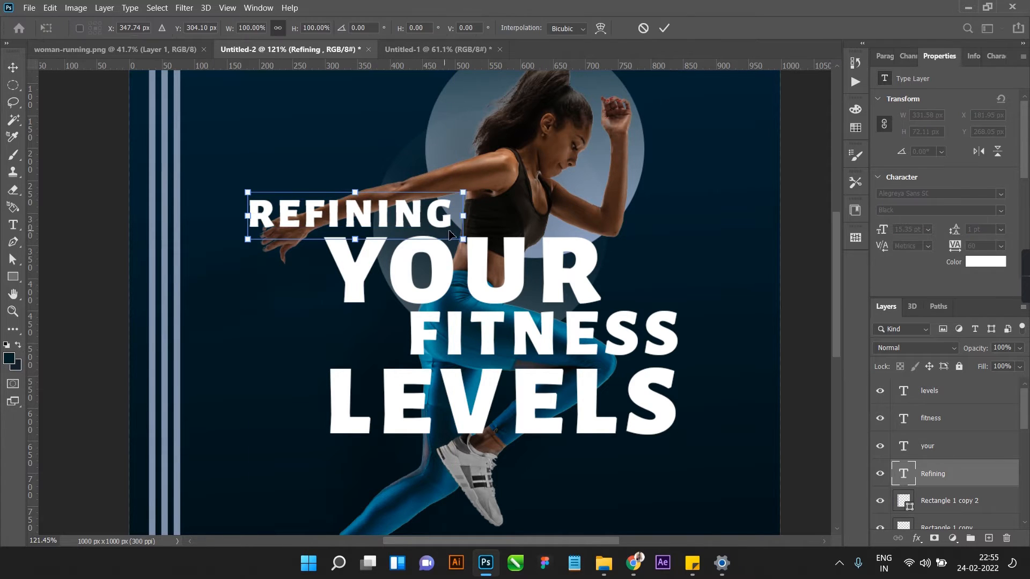
left_click_drag(461, 241, 484, 256)
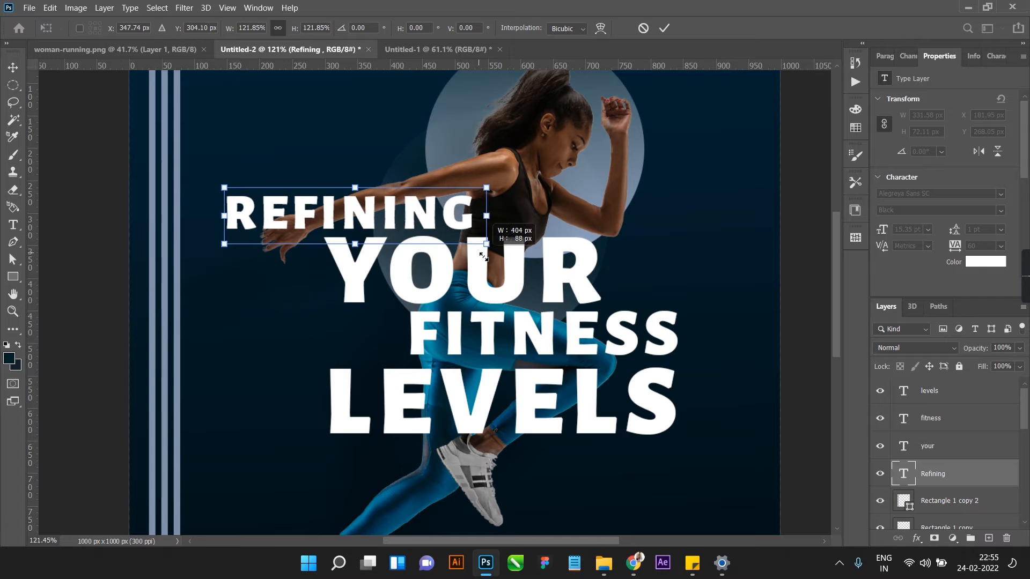
left_click(664, 28)
left_click(99, 180)
Step: Add a layer mask to the word REFINING and ready the Brush with black (000000) as foreground colour
scroll(291, 213, "up", 5)
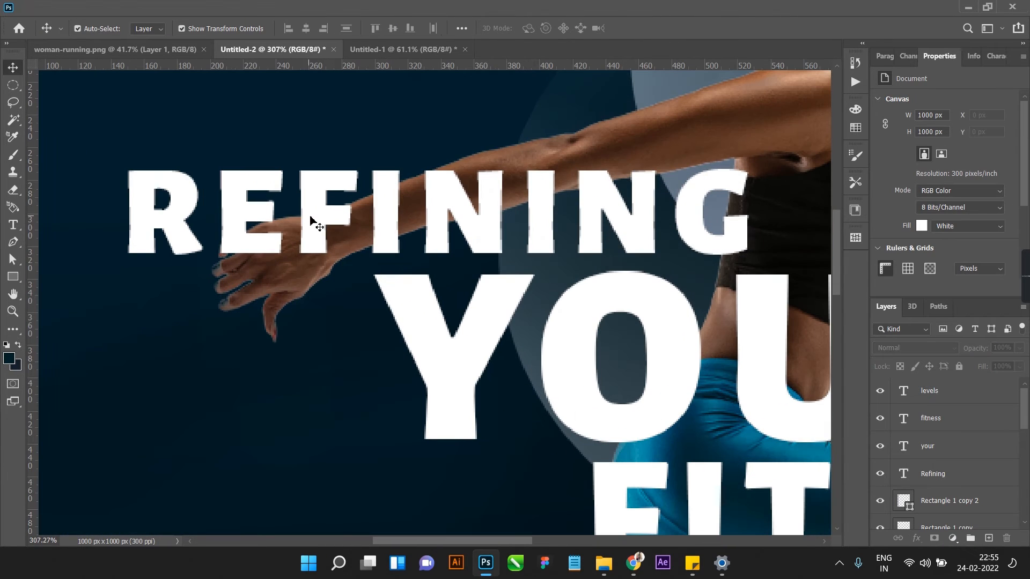
left_click(310, 217)
left_click(934, 539)
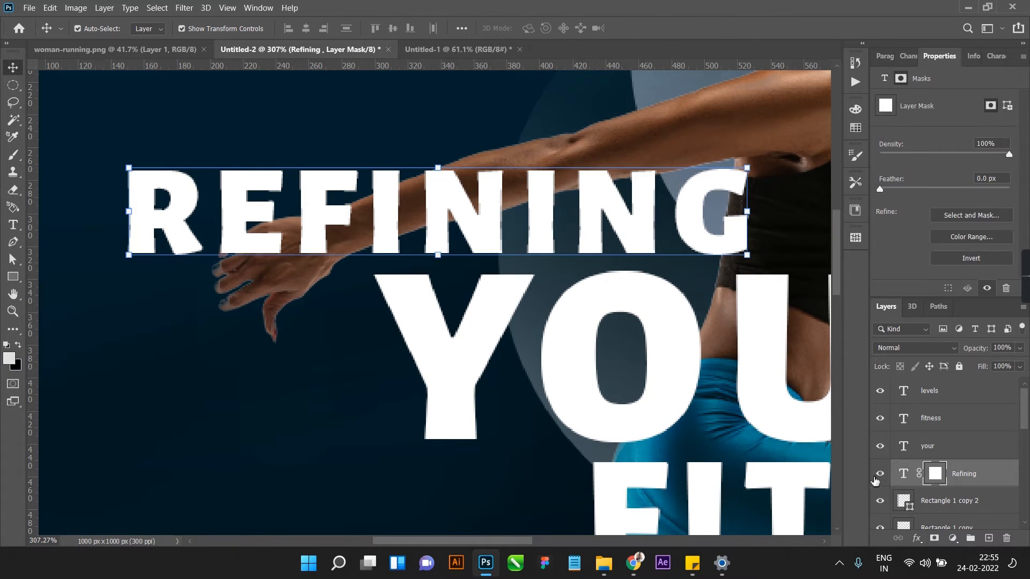
key("b")
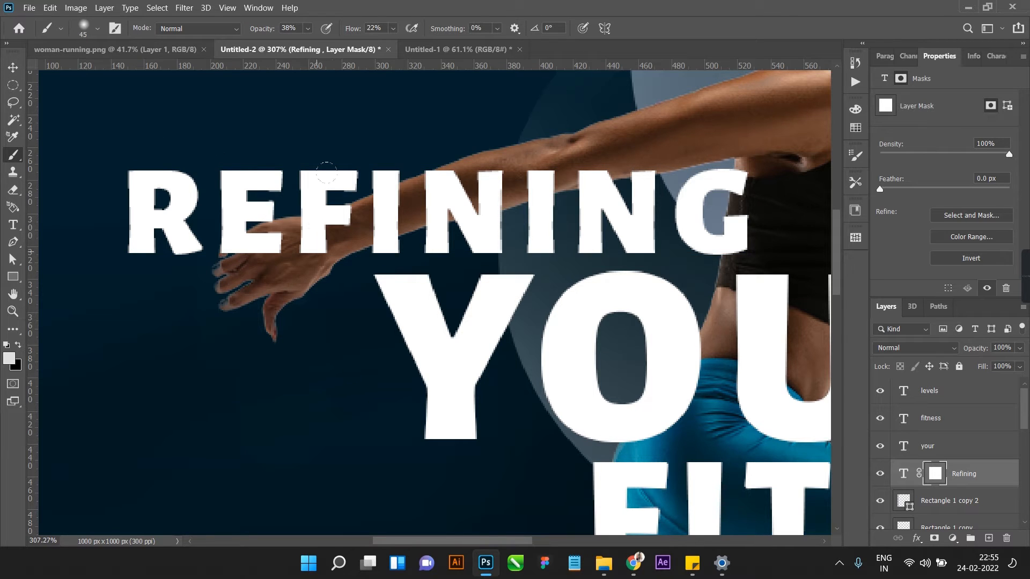
left_click(678, 6)
left_click(10, 355)
left_click(676, 484)
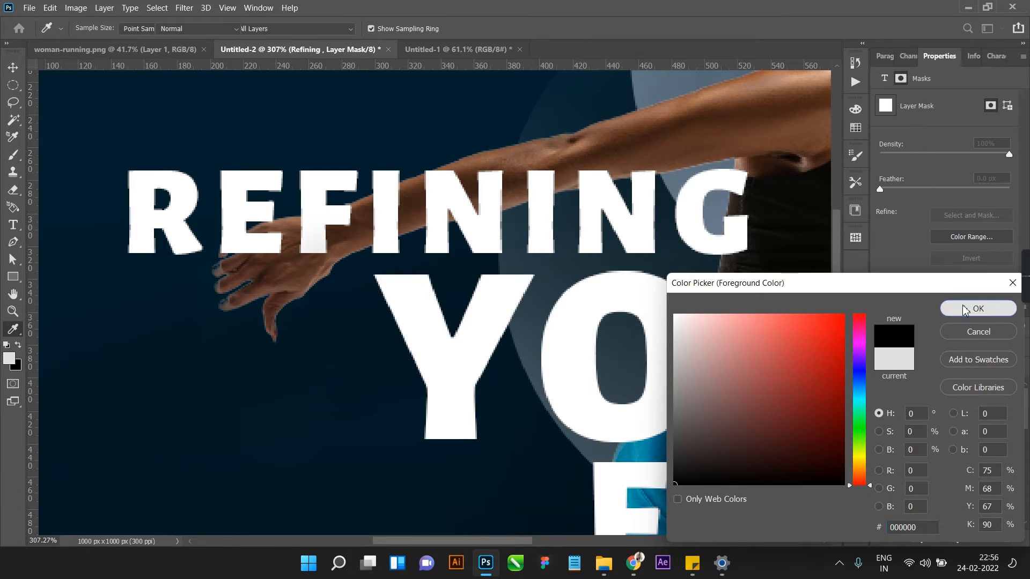
left_click(964, 309)
Step: Lower the fill of the REFINING layer to 40% so the hand and arm show through the letters
scroll(254, 219, "up", 7)
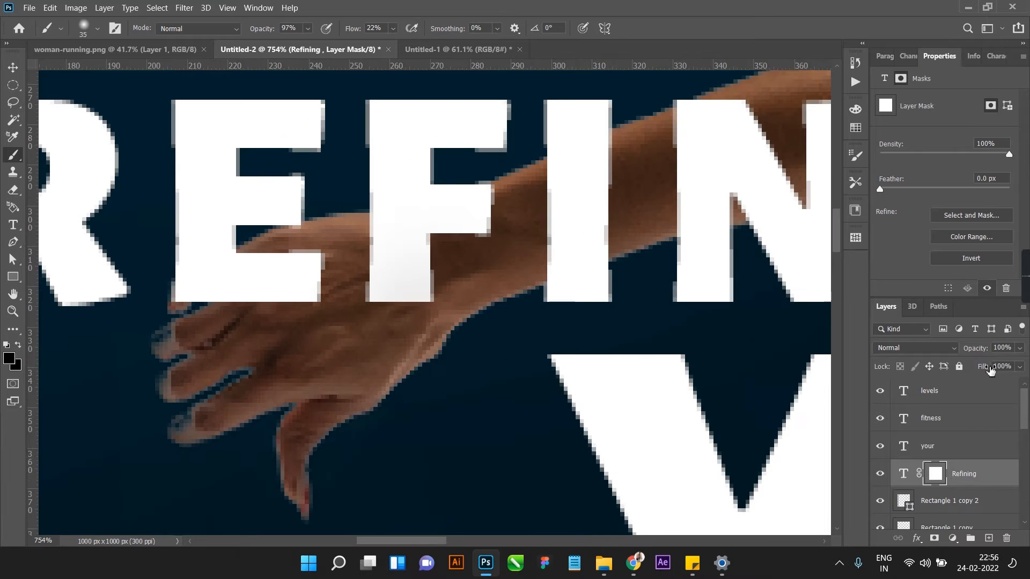
key("shift+Down")
key("shift+Down")
key("shift+Down")
key("shift+Down")
key("shift+Down")
key("shift+Down")
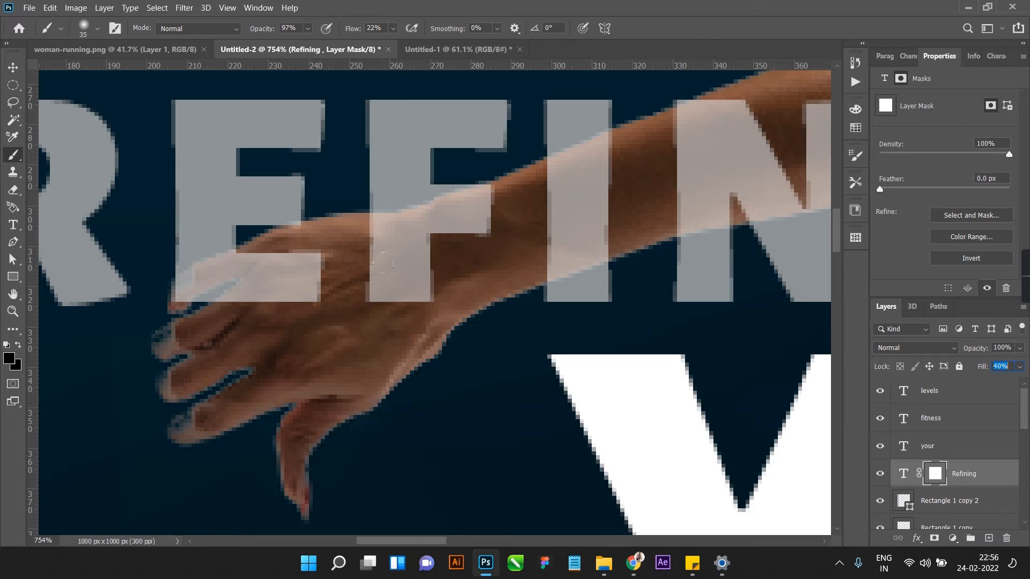
Step: Mask out the part of the F in REFINING covering the wrist, using a 5 px brush with 60% hardness and 77% flow
mouse_move(393, 255)
left_mouse_down()
mouse_move(404, 248)
mouse_move(400, 284)
mouse_move(408, 253)
mouse_move(350, 287)
left_mouse_up()
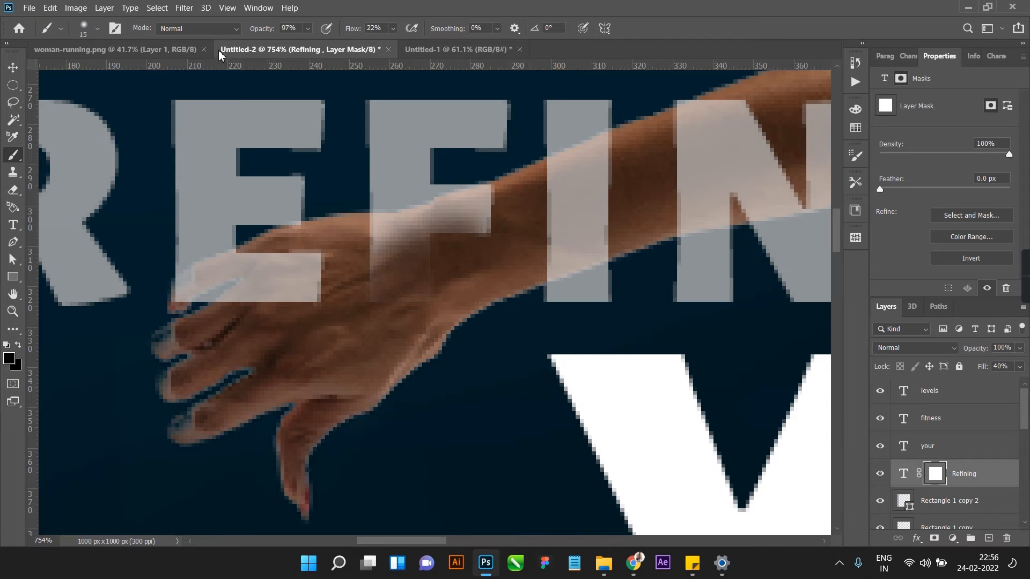
left_click(97, 28)
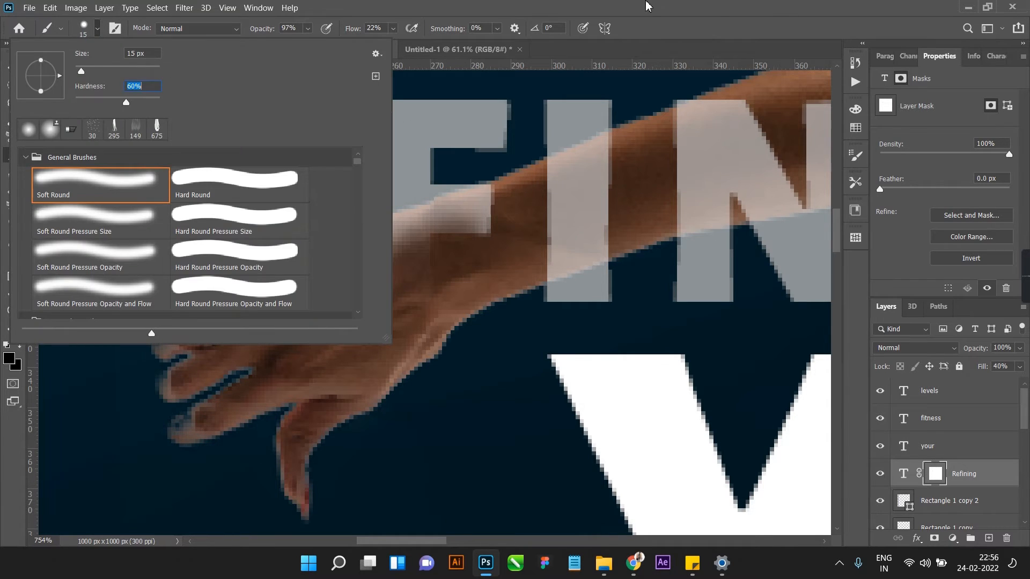
left_click(697, 12)
mouse_move(467, 242)
left_mouse_down()
mouse_move(400, 250)
mouse_move(389, 261)
left_mouse_up()
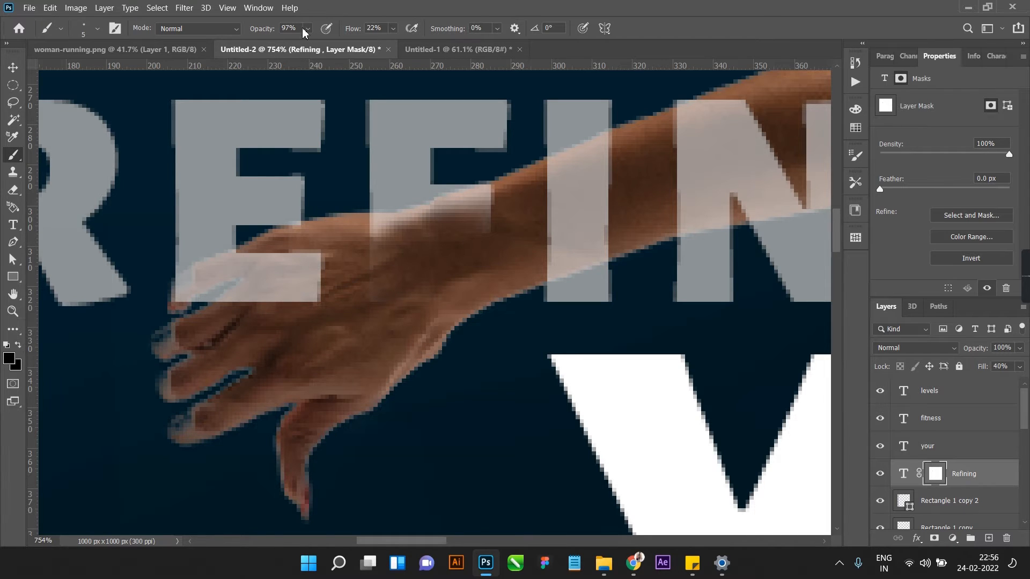
left_click(539, 22)
scroll(465, 239, "up", 4)
mouse_move(505, 214)
left_mouse_down()
mouse_move(471, 217)
mouse_move(513, 185)
mouse_move(475, 174)
mouse_move(457, 186)
mouse_move(503, 166)
mouse_move(404, 198)
mouse_move(310, 208)
mouse_move(365, 274)
left_mouse_up()
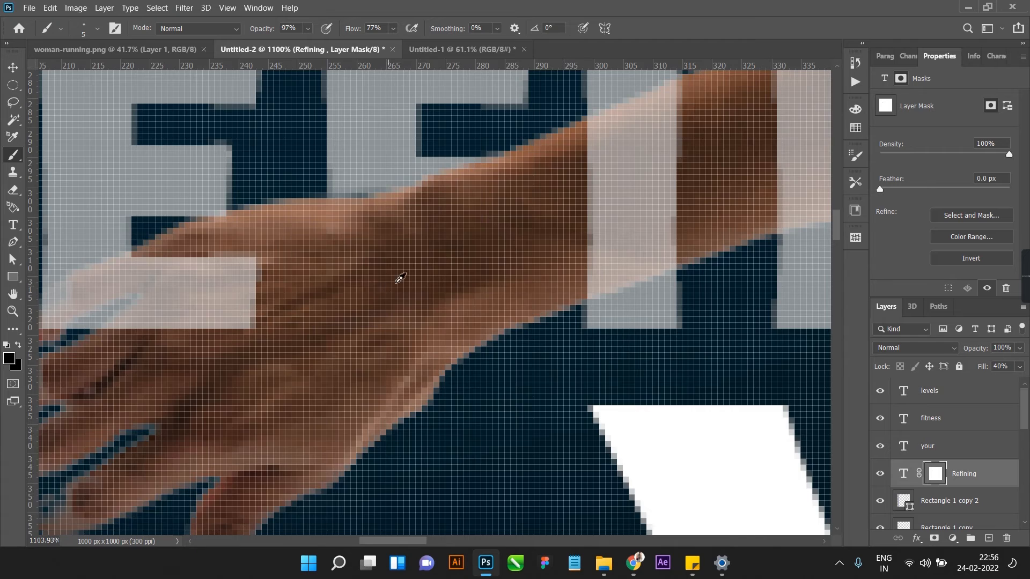
Step: Paint black on the REFINING mask to hide the lower part of the first E over the hand and fingers
scroll(400, 278, "down", 12)
scroll(420, 297, "down", 5)
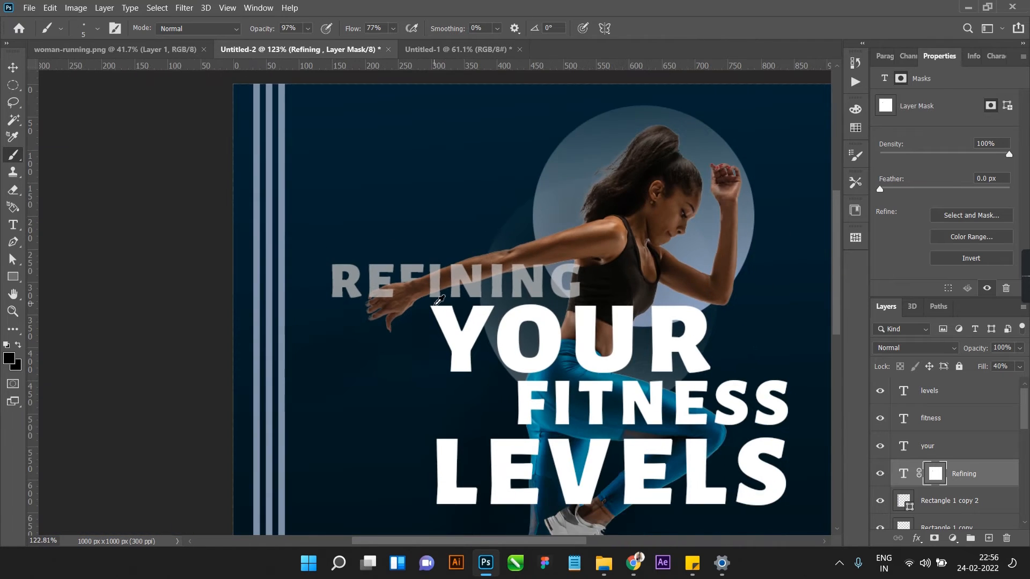
scroll(382, 272, "up", 6)
scroll(309, 316, "up", 4)
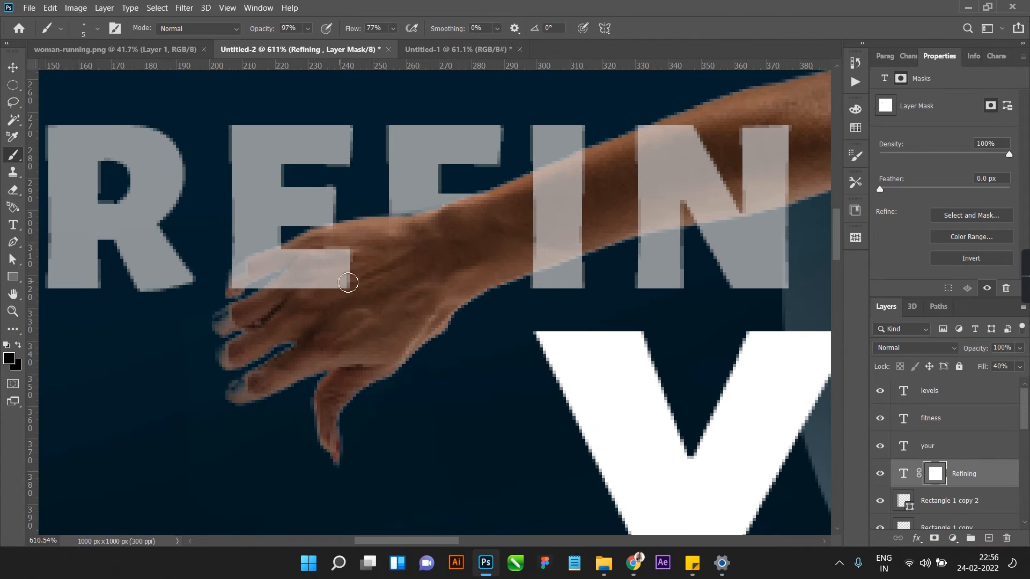
scroll(289, 293, "up", 8)
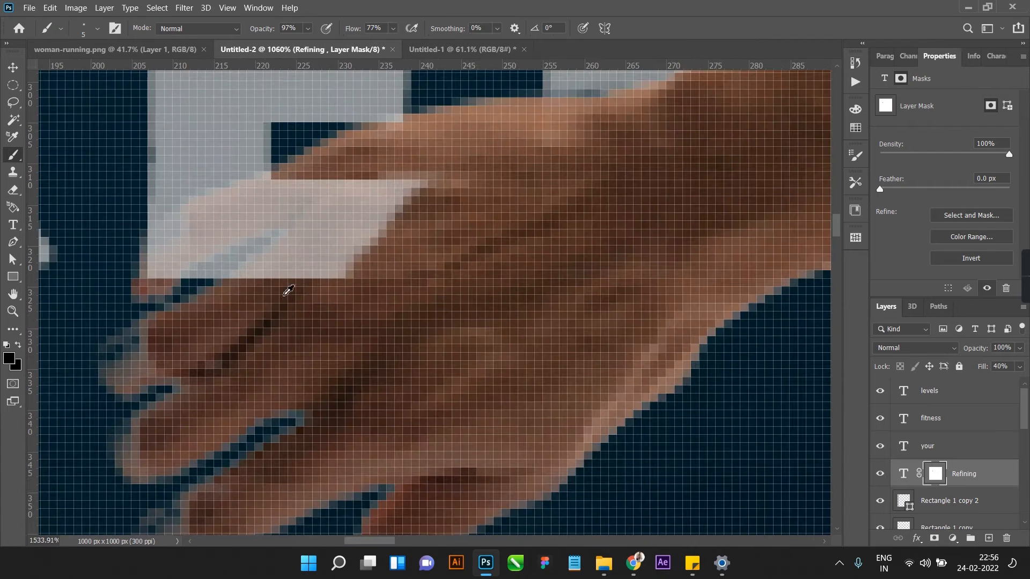
mouse_move(244, 290)
left_mouse_down()
mouse_move(355, 196)
mouse_move(304, 261)
left_mouse_up()
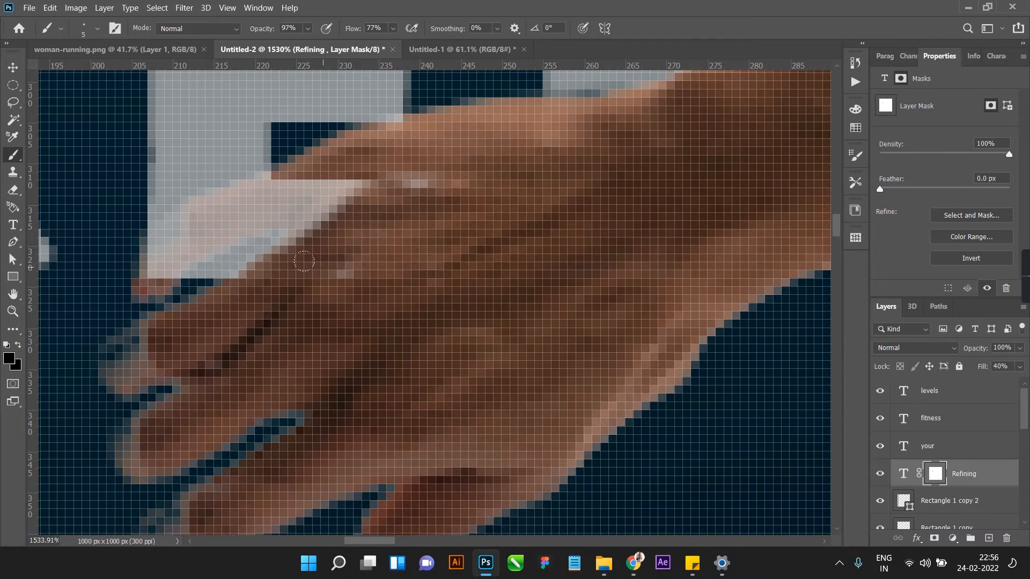
mouse_move(340, 196)
left_mouse_down()
mouse_move(301, 248)
mouse_move(343, 176)
mouse_move(326, 196)
mouse_move(334, 178)
mouse_move(283, 195)
mouse_move(295, 183)
mouse_move(271, 203)
mouse_move(288, 219)
mouse_move(163, 290)
mouse_move(189, 260)
mouse_move(157, 281)
mouse_move(152, 259)
mouse_move(167, 234)
mouse_move(240, 225)
mouse_move(191, 248)
mouse_move(208, 255)
mouse_move(258, 228)
mouse_move(173, 282)
mouse_move(287, 207)
mouse_move(210, 246)
mouse_move(218, 223)
mouse_move(296, 194)
mouse_move(203, 217)
mouse_move(208, 207)
mouse_move(253, 188)
mouse_move(281, 208)
mouse_move(230, 249)
mouse_move(178, 253)
left_mouse_up()
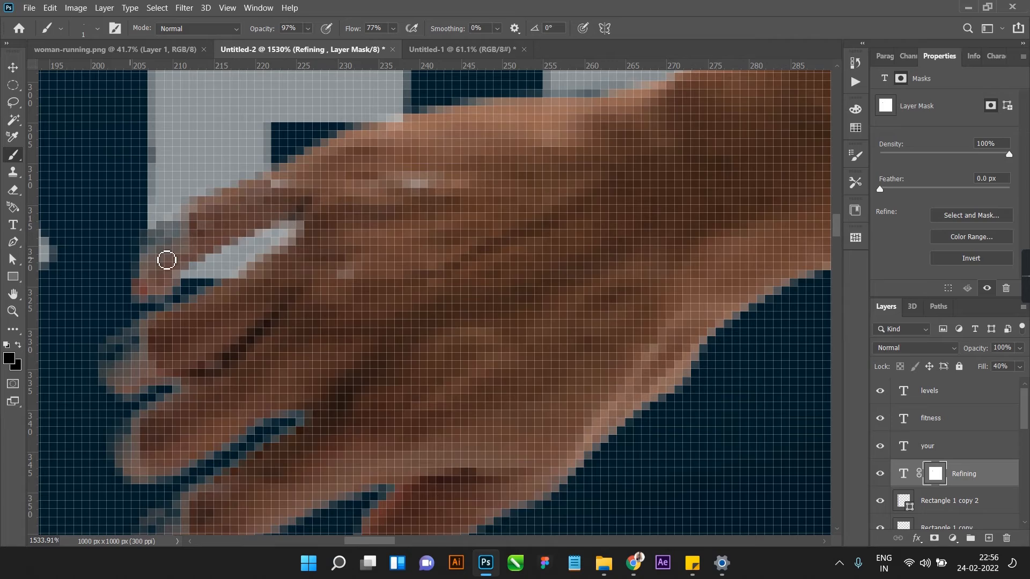
Step: Mask out the upper part of the second I in REFINING over the forearm and enlarge the brush to 10 px
scroll(241, 248, "down", 5)
scroll(241, 248, "down", 4)
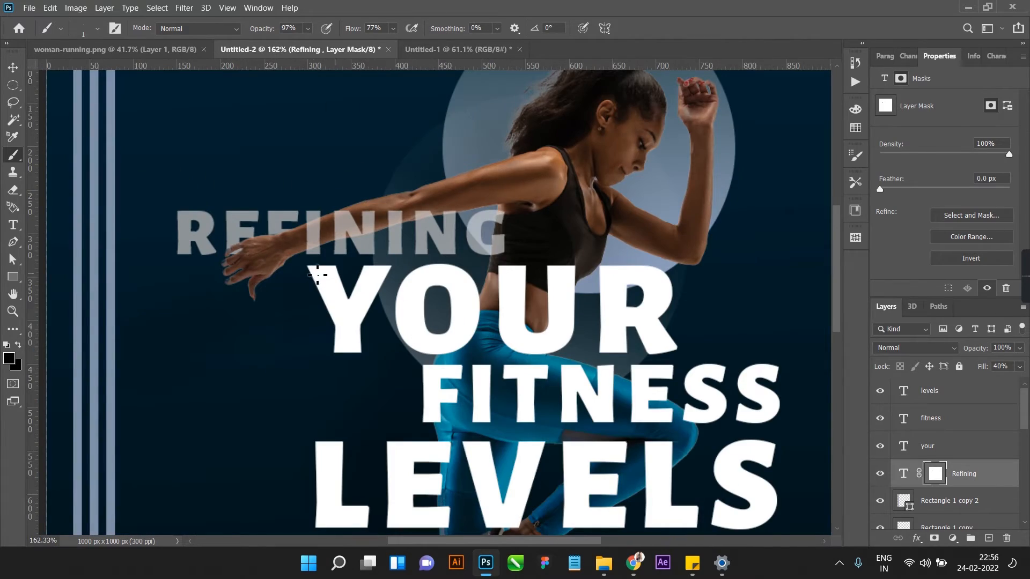
scroll(226, 252, "up", 8)
scroll(225, 247, "down", 3)
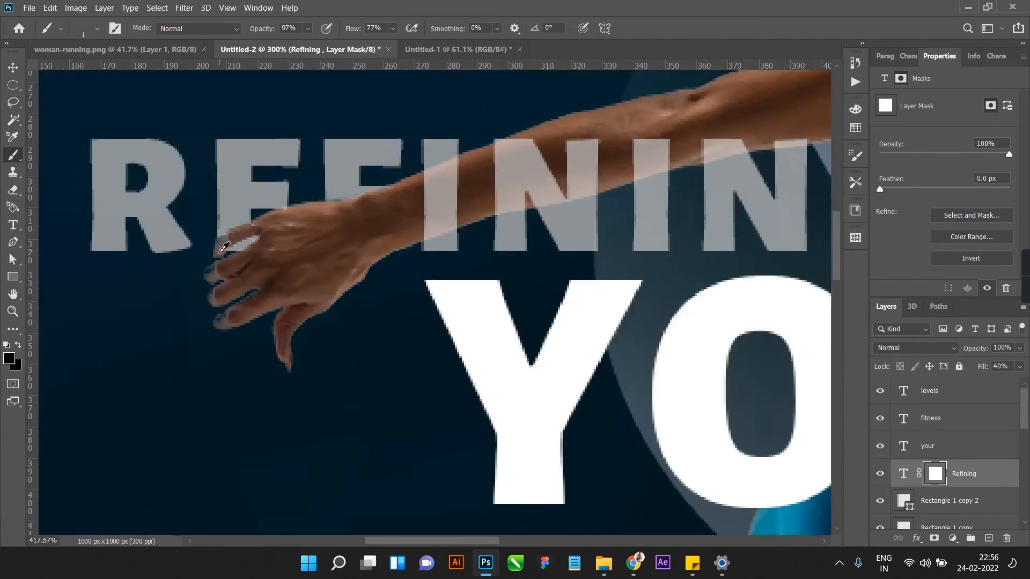
scroll(224, 246, "down", 1)
scroll(485, 199, "up", 2)
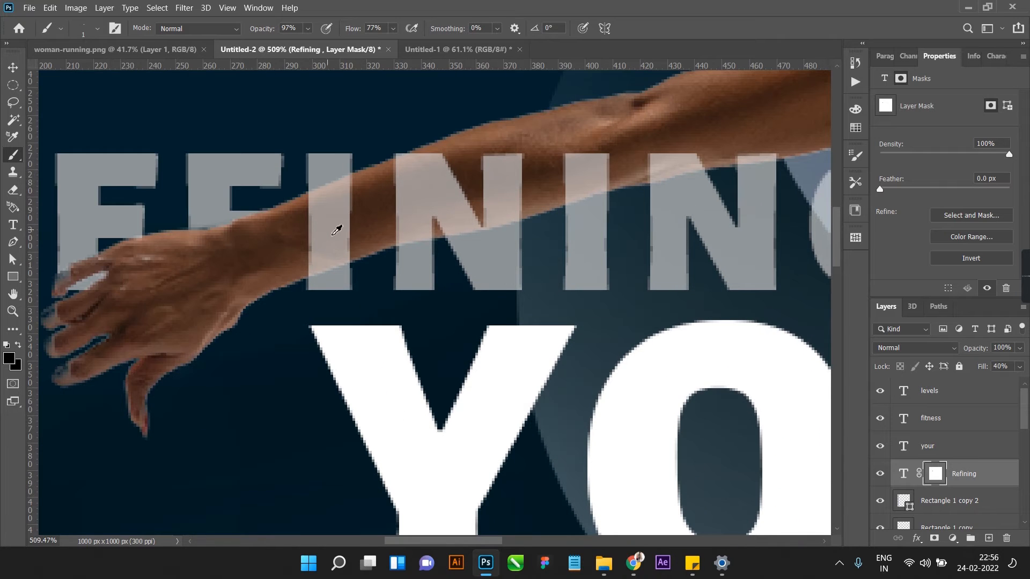
scroll(344, 230, "down", 3)
scroll(483, 207, "up", 4)
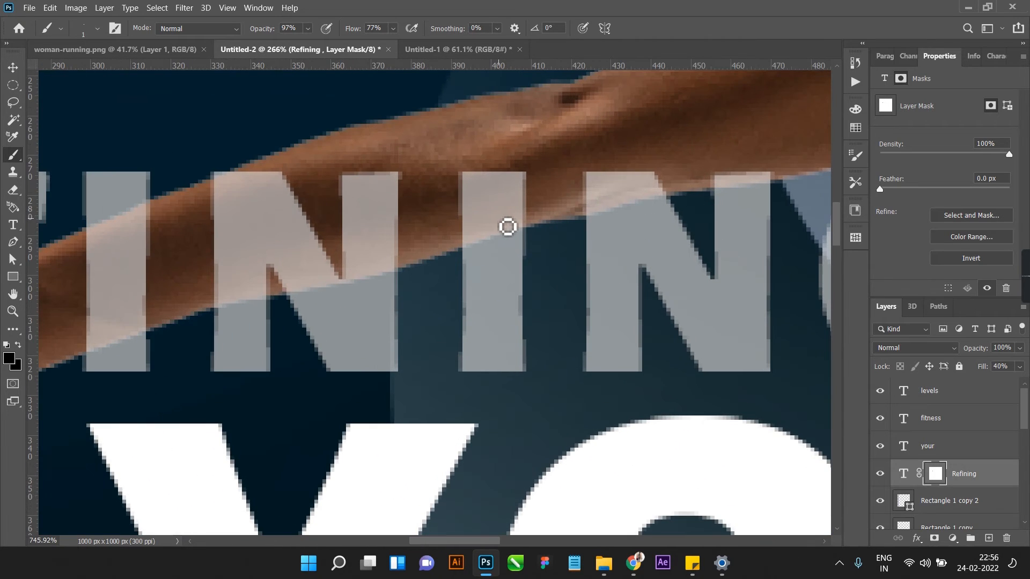
key("bracketright")
mouse_move(471, 180)
left_mouse_down()
mouse_move(493, 220)
mouse_move(478, 242)
left_mouse_up()
key("bracketright")
key("bracketright")
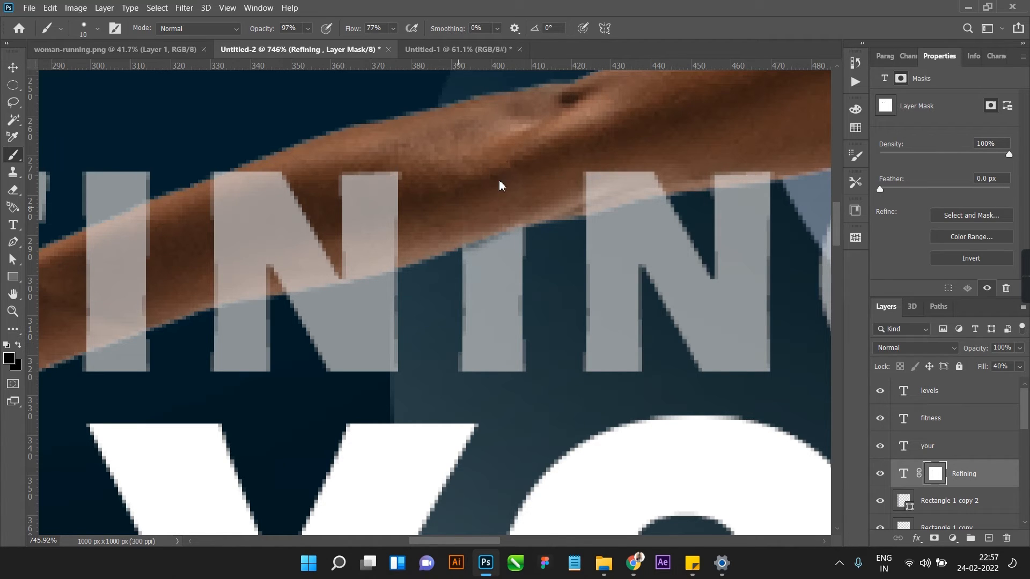
Step: Raise the fill of the REFINING layer to 60%
scroll(448, 217, "down", 4)
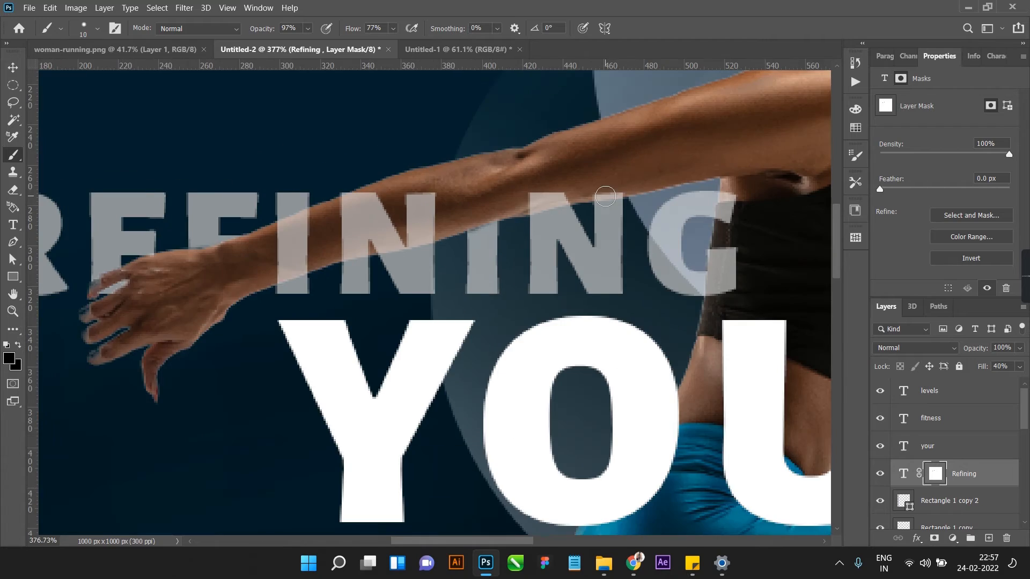
scroll(617, 193, "up", 2)
scroll(630, 189, "down", 6)
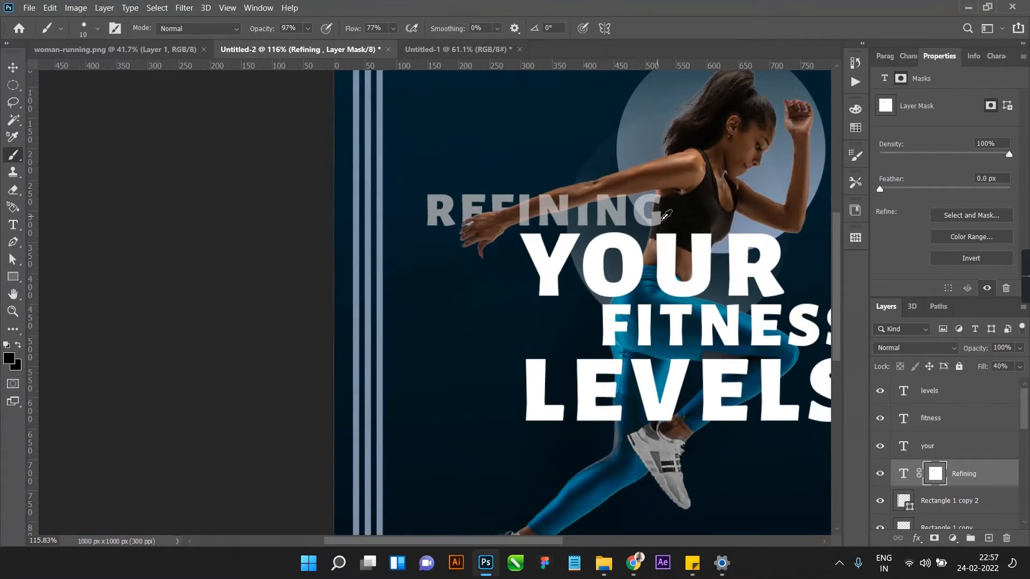
scroll(682, 236, "down", 3)
scroll(477, 290, "up", 3)
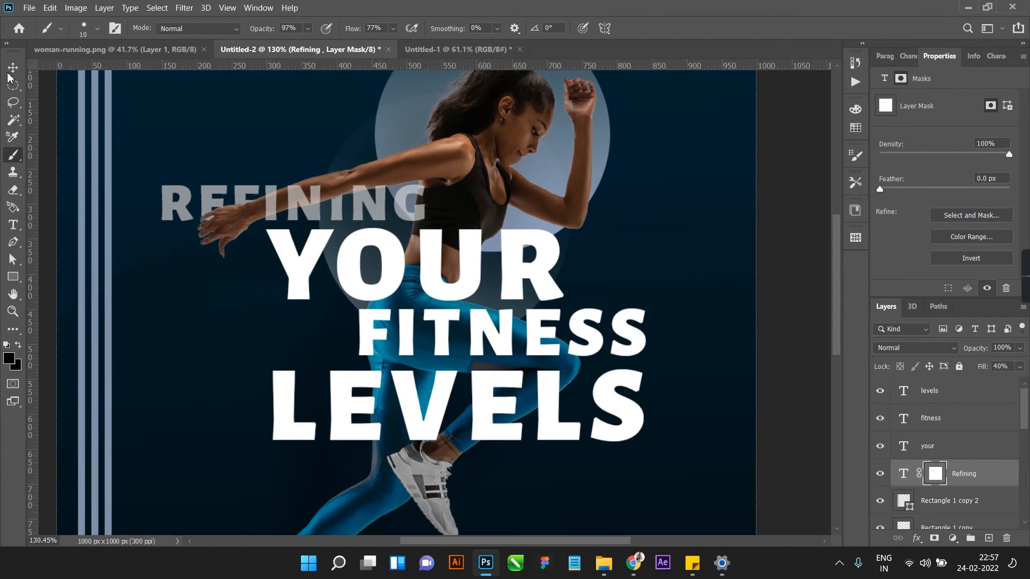
left_click(12, 68)
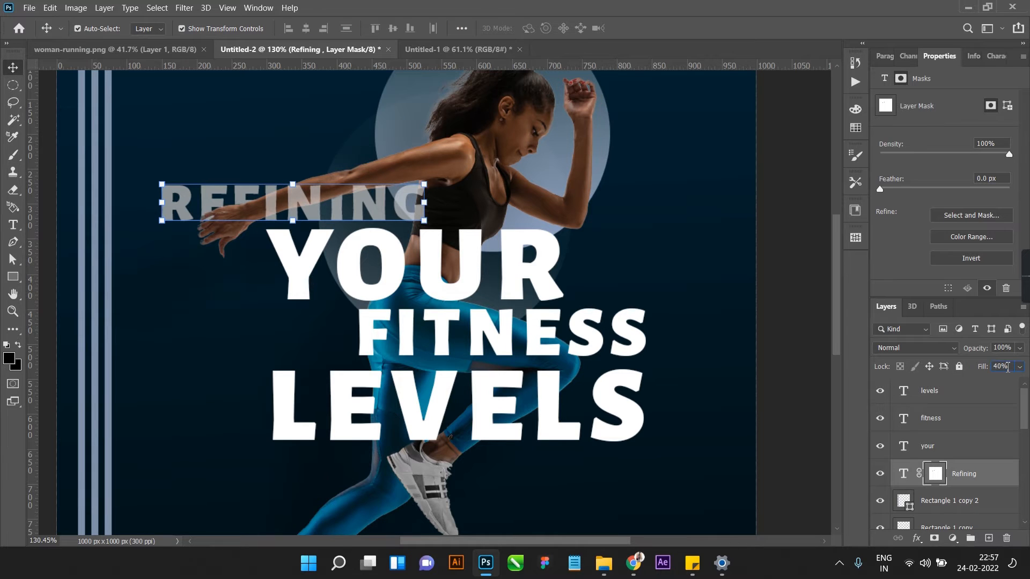
key("shift+Up")
key("shift+Up")
key("shift+Up")
key("shift+Up")
key("shift+Up")
key("shift+Up")
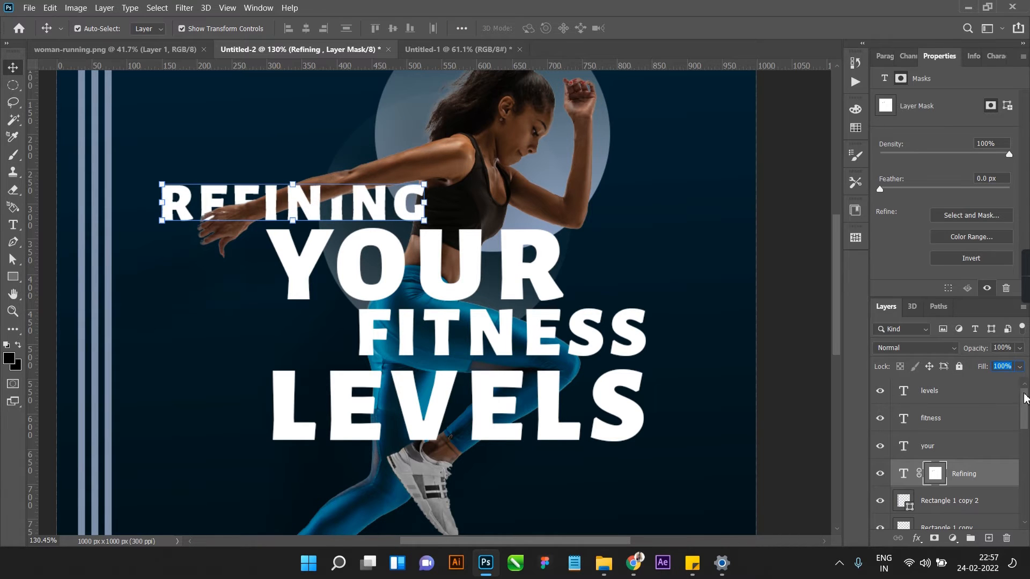
key("shift+Down")
key("shift+Down")
key("shift+Down")
key("shift+Down")
left_click(798, 253)
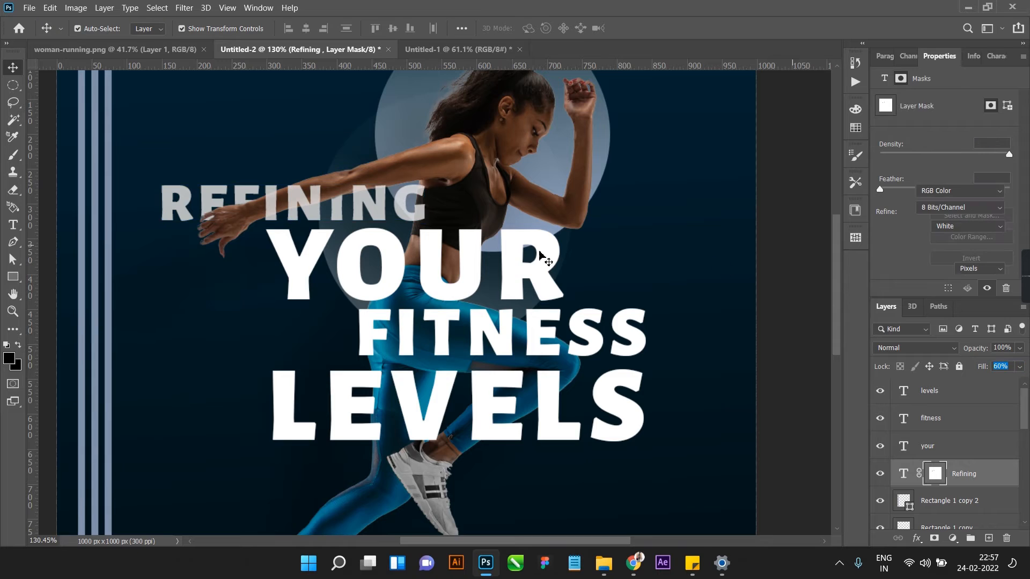
Step: Add a layer mask to the word YOUR, ready the Brush and lower the layer's fill to 50%
scroll(532, 257, "down", 4)
scroll(532, 257, "up", 5)
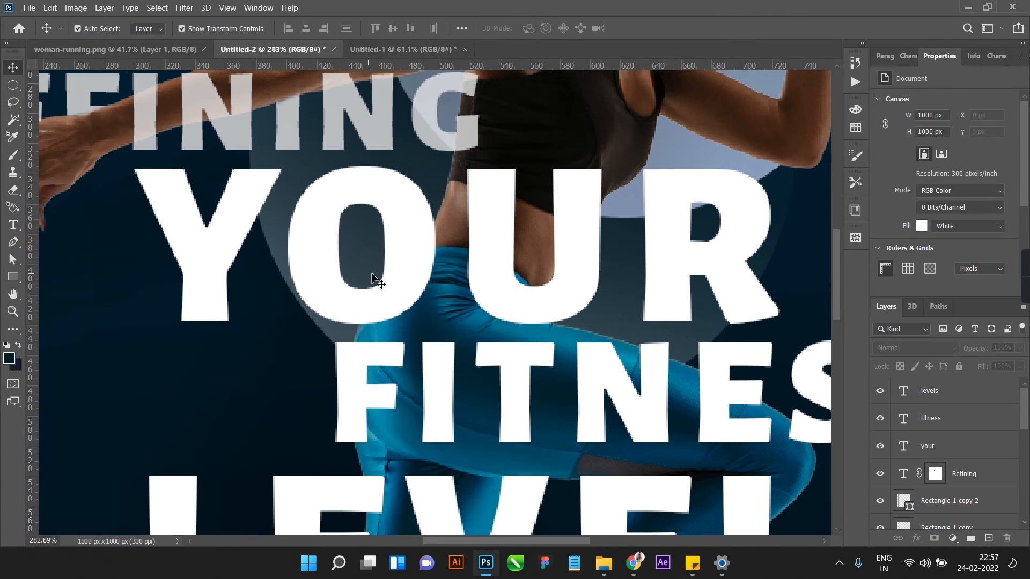
left_click(398, 283)
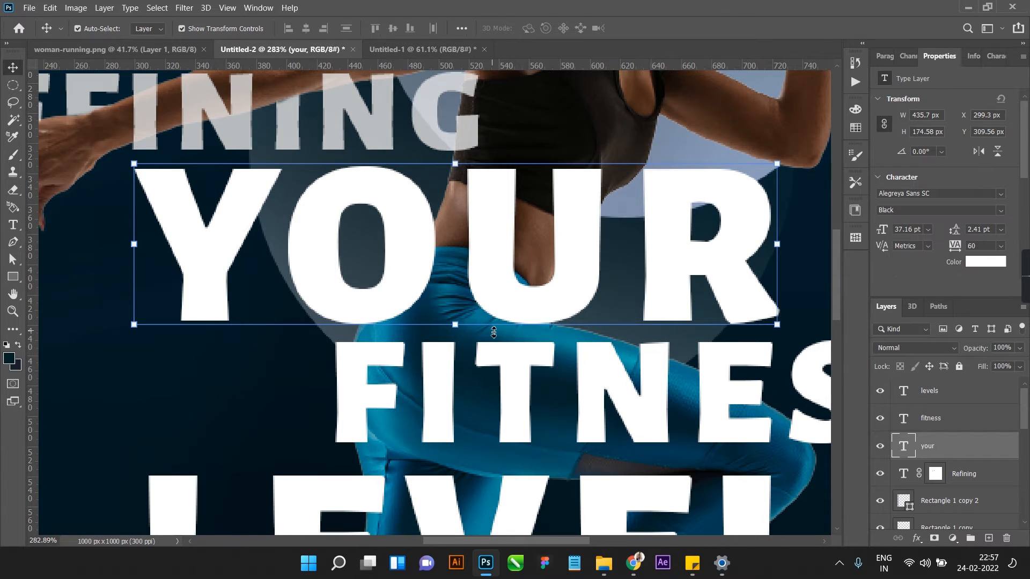
left_click(939, 541)
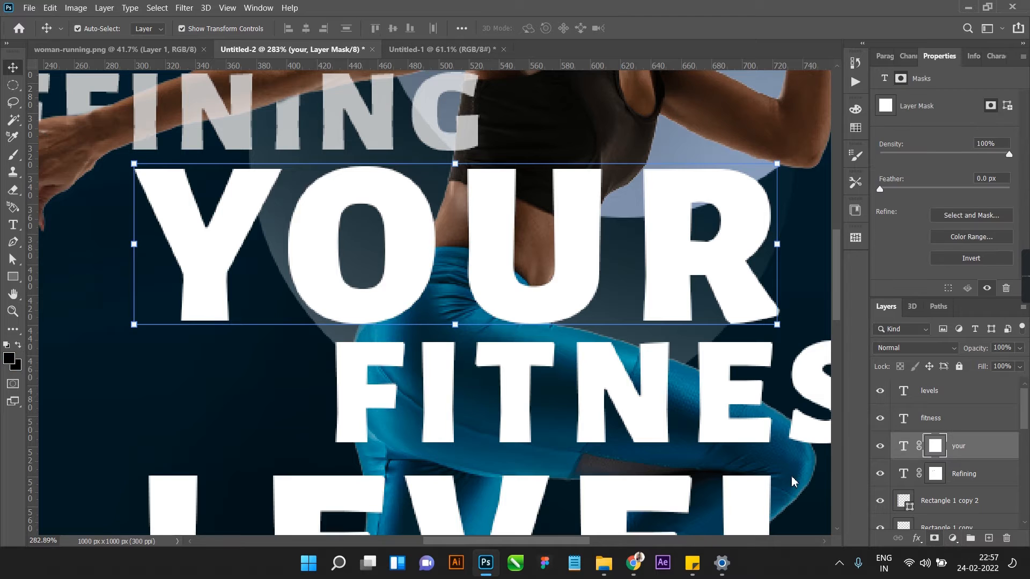
key("b")
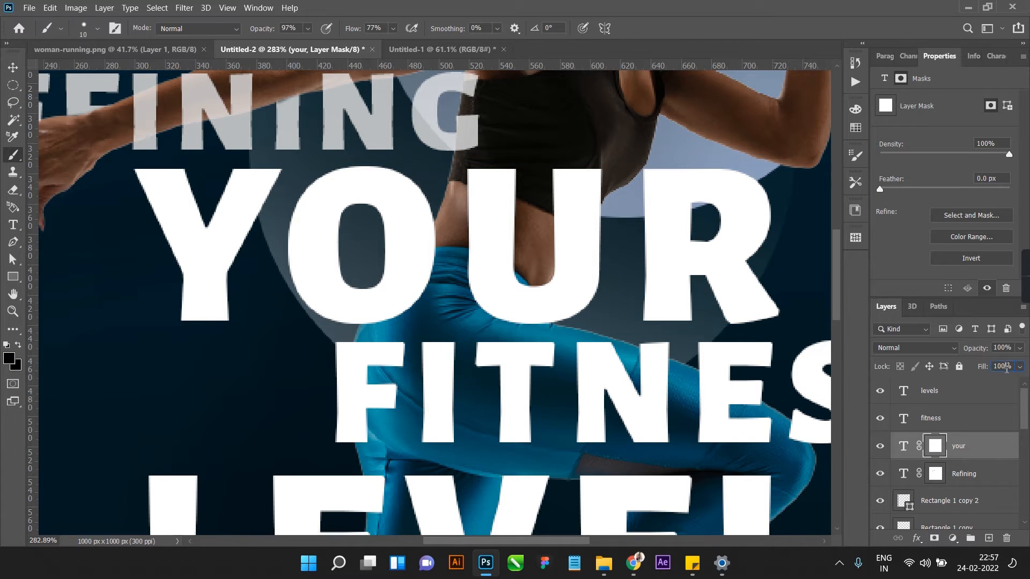
type("50")
key("Return")
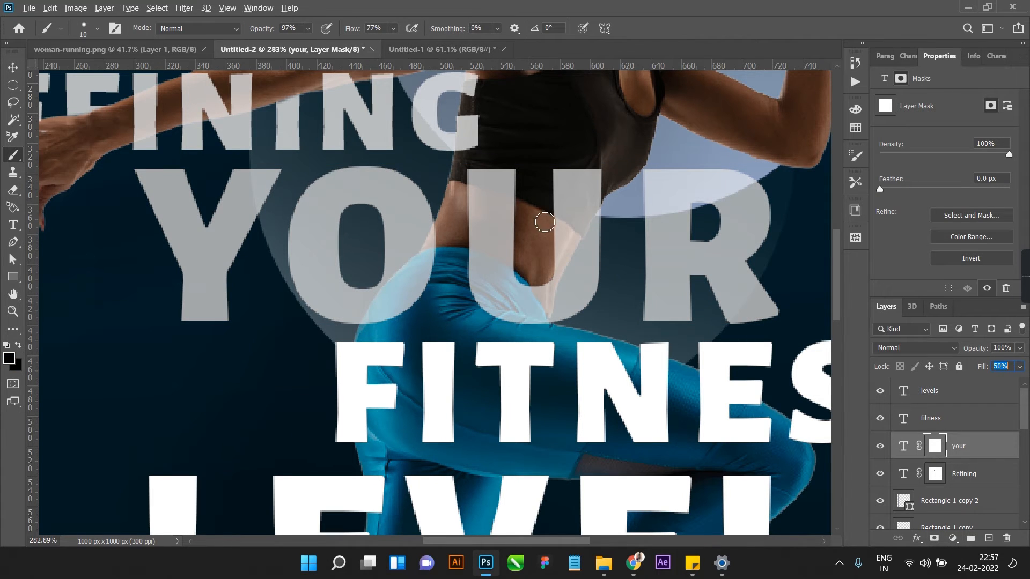
Step: Paint black on the YOUR mask to hide the edge of the O over the woman's hip and waist
scroll(454, 287, "up", 5)
mouse_move(365, 333)
left_mouse_down()
mouse_move(397, 257)
mouse_move(375, 236)
mouse_move(322, 279)
mouse_move(273, 368)
mouse_move(288, 333)
mouse_move(279, 327)
mouse_move(386, 215)
mouse_move(421, 215)
mouse_move(418, 252)
left_mouse_up()
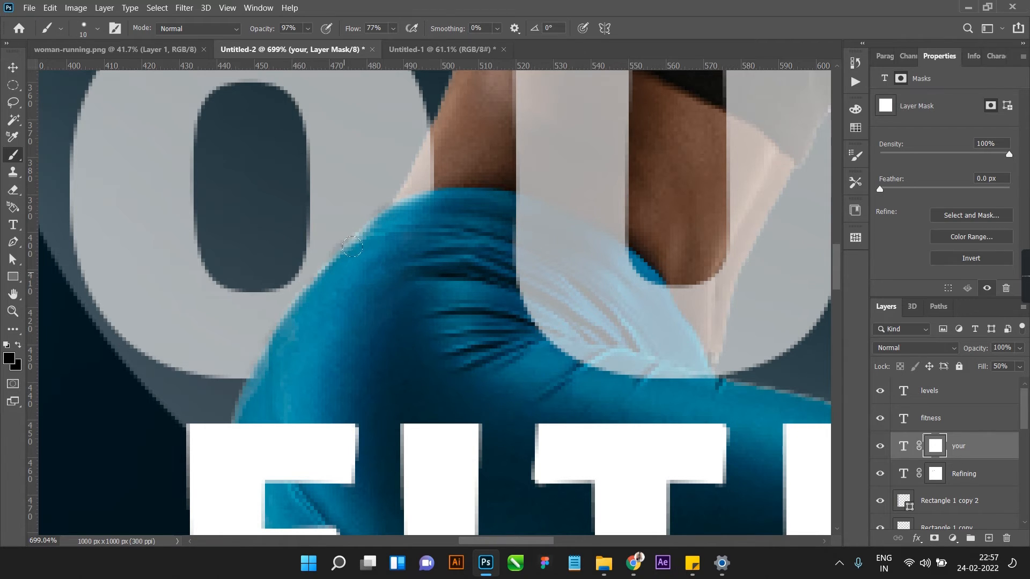
mouse_move(401, 214)
left_mouse_down()
mouse_move(442, 135)
mouse_move(395, 211)
mouse_move(425, 153)
left_mouse_up()
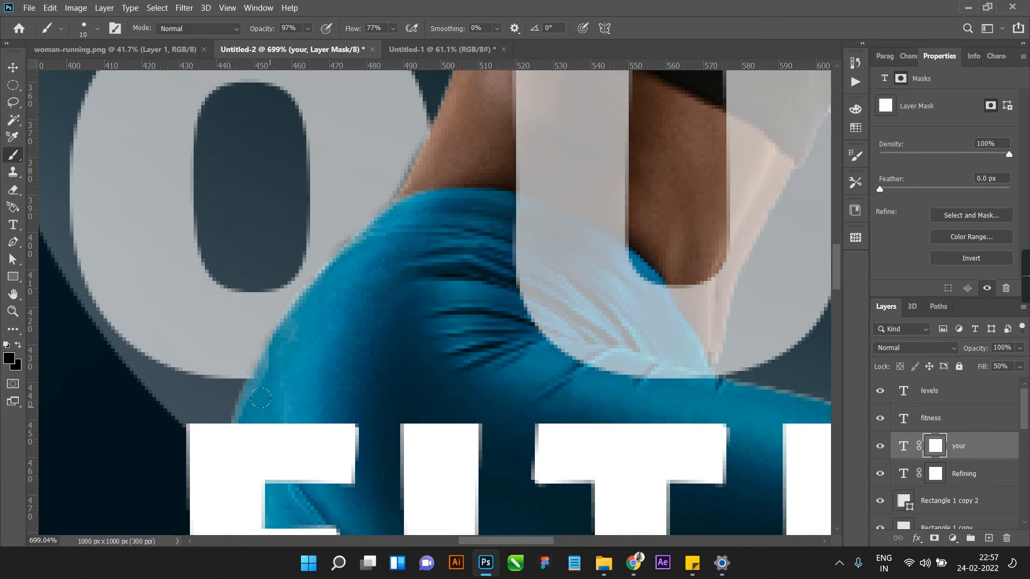
scroll(342, 362, "down", 8)
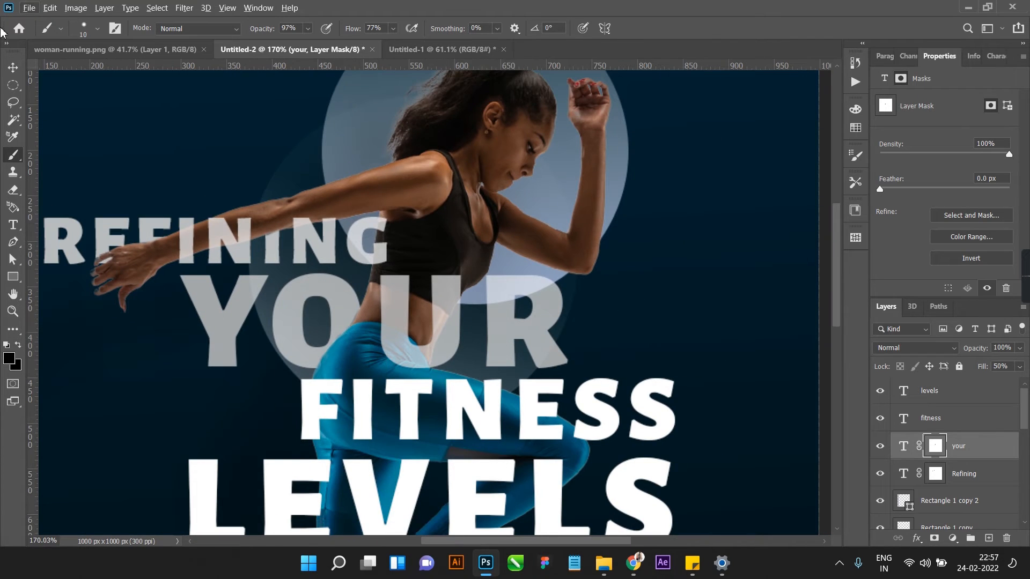
Step: Add a layer mask to the word FITNESS and ready the Brush for painting on it
left_click(18, 68)
scroll(263, 270, "down", 5)
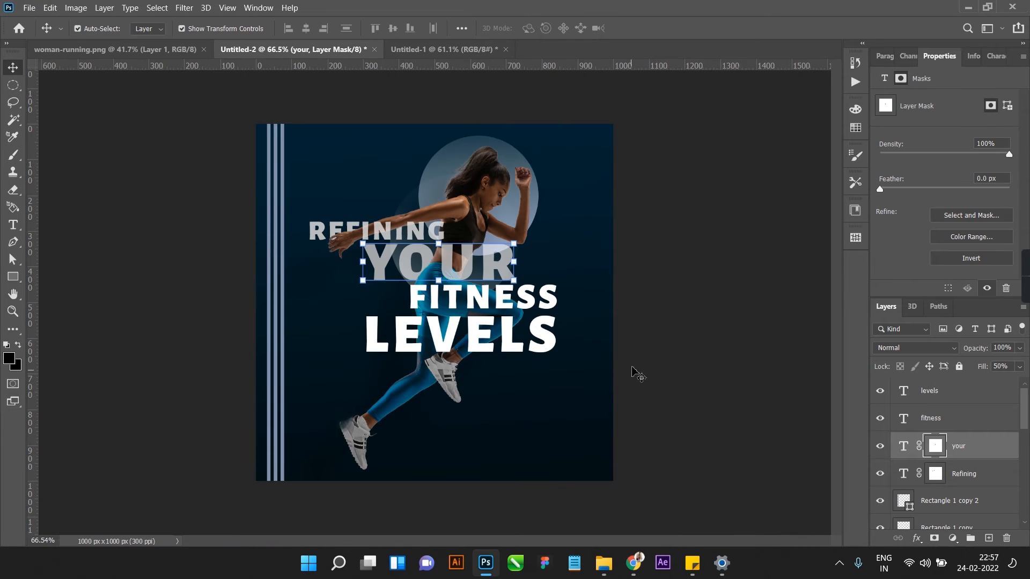
scroll(539, 310, "up", 6)
left_click(524, 294)
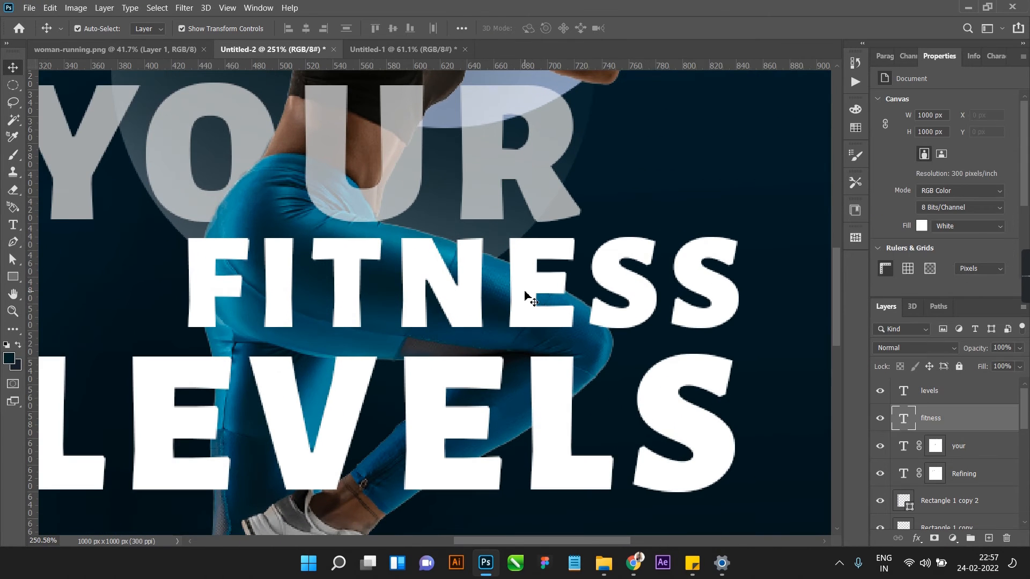
scroll(524, 294, "down", 3)
scroll(536, 293, "up", 4)
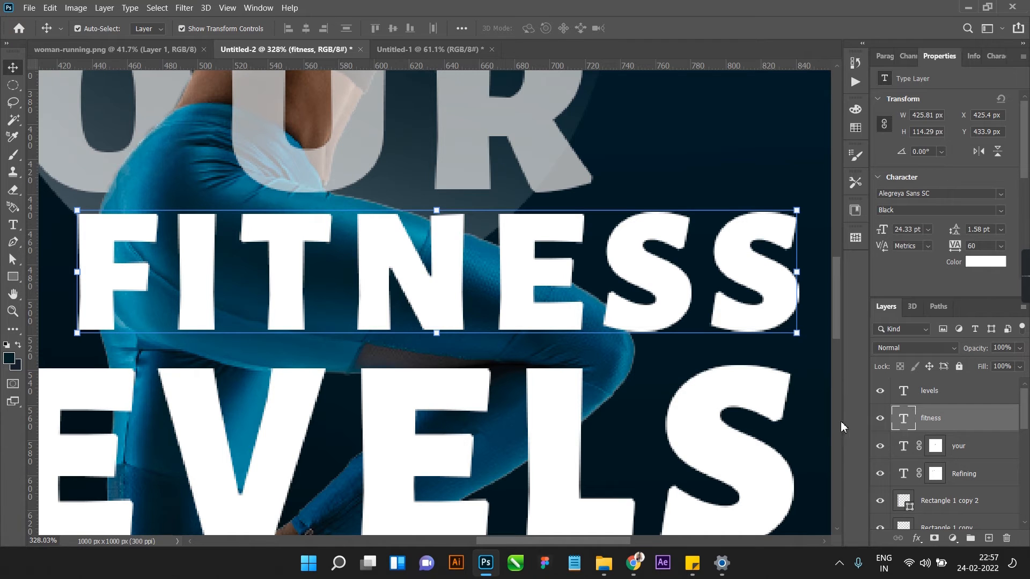
left_click(934, 538)
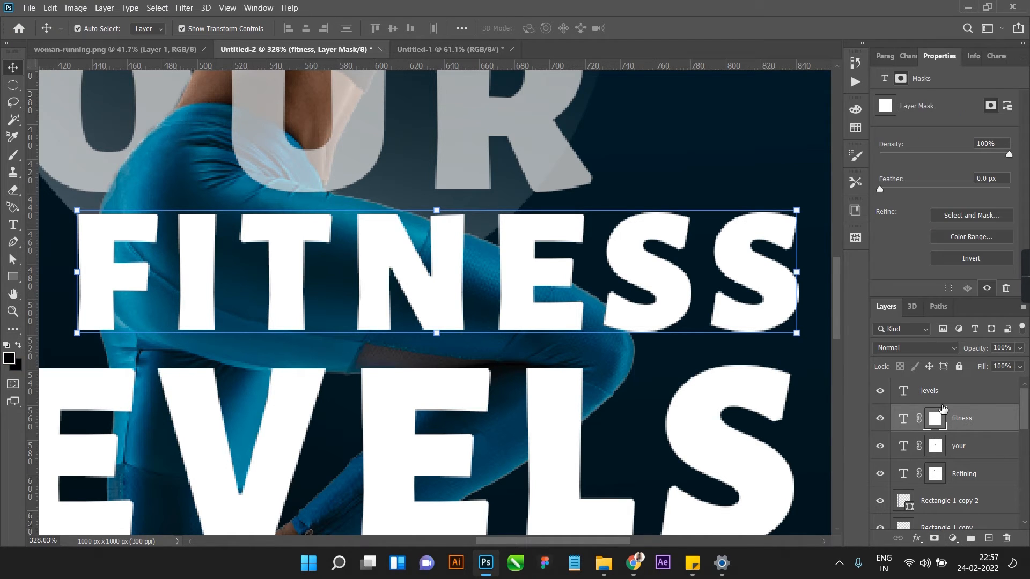
key("b")
Step: Mask out the lower part of the E in FITNESS over the thigh and raise the brush flow to 100%
left_click(530, 324)
scroll(617, 338, "up", 4)
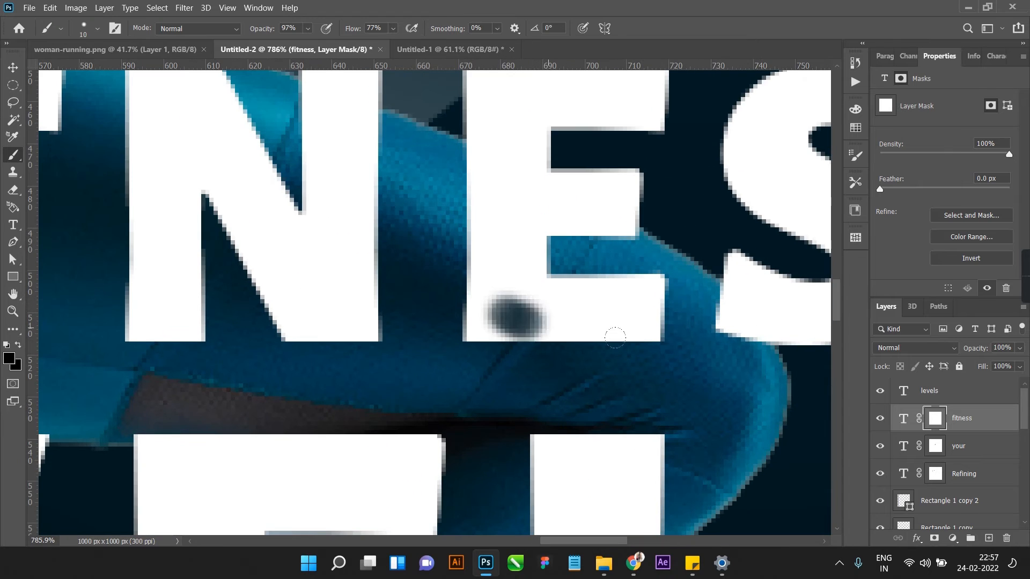
mouse_move(616, 337)
left_mouse_down()
mouse_move(467, 316)
mouse_move(464, 302)
mouse_move(453, 307)
mouse_move(470, 240)
mouse_move(563, 309)
mouse_move(457, 244)
mouse_move(474, 290)
mouse_move(460, 313)
mouse_move(483, 345)
mouse_move(480, 330)
mouse_move(522, 317)
mouse_move(542, 335)
mouse_move(588, 276)
mouse_move(652, 308)
left_mouse_up()
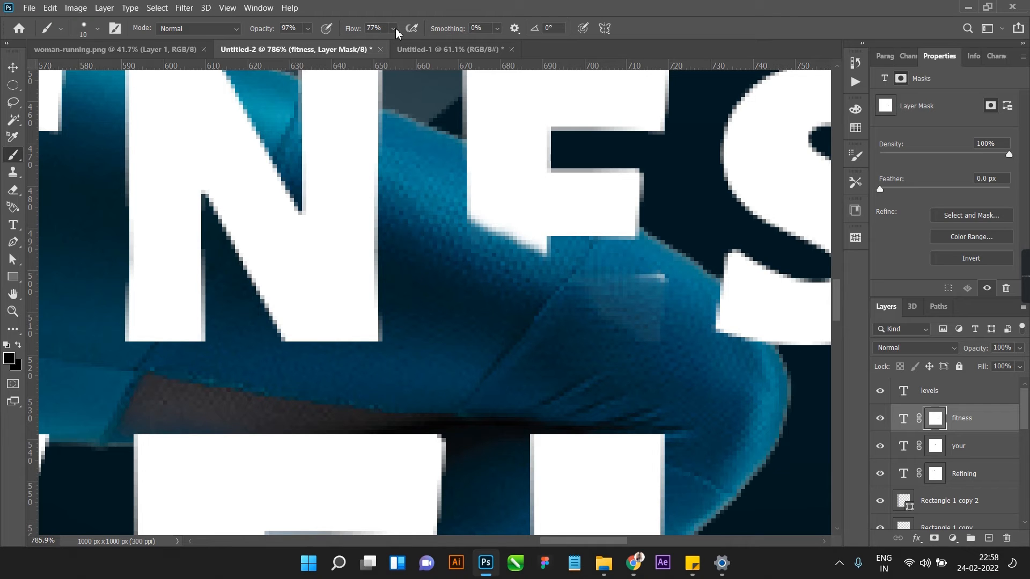
left_click(701, 6)
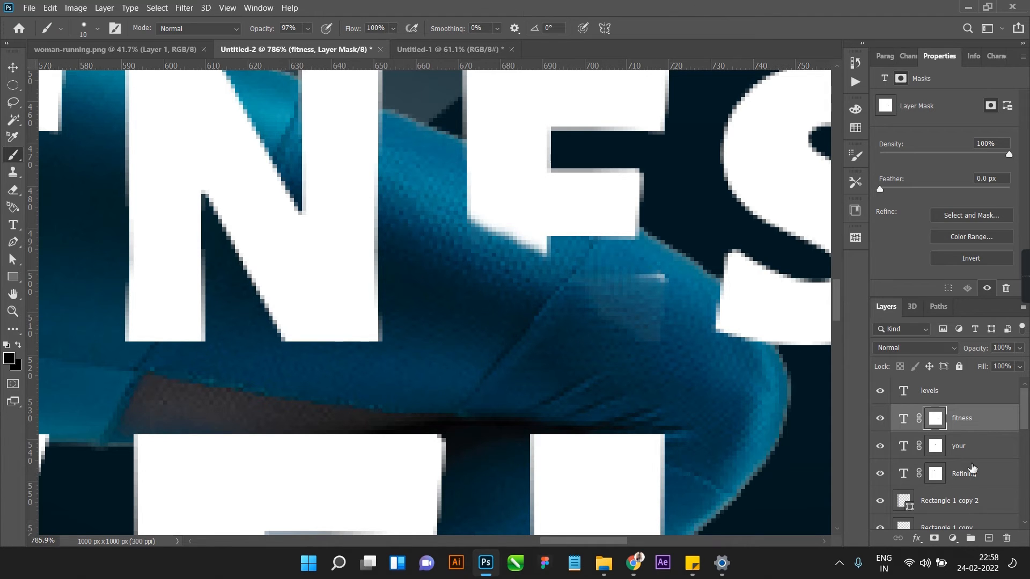
Step: Lower the FITNESS layer's fill to 80% and mask out the remaining part of the E that overlaps the thigh
double_click(1001, 367)
type("80")
key("Return")
scroll(549, 279, "up", 1)
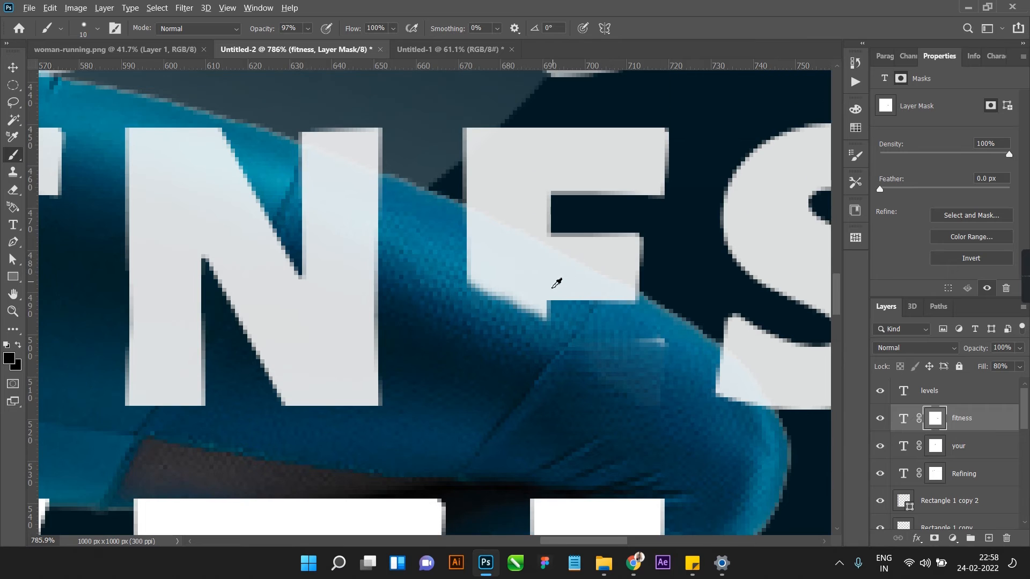
scroll(549, 292, "up", 4)
mouse_move(402, 228)
left_mouse_down()
mouse_move(526, 306)
mouse_move(369, 161)
mouse_move(386, 123)
mouse_move(505, 220)
mouse_move(697, 318)
mouse_move(658, 268)
mouse_move(507, 182)
mouse_move(378, 141)
mouse_move(456, 169)
mouse_move(799, 394)
mouse_move(745, 303)
mouse_move(815, 403)
left_mouse_up()
scroll(609, 383, "down", 8)
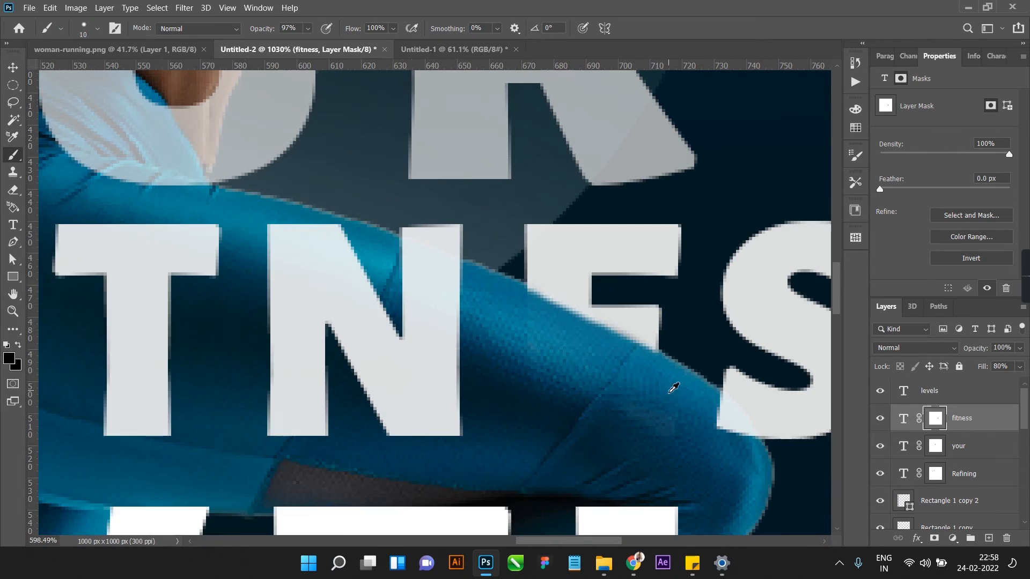
Step: Mask out the lower corner of the first S in FITNESS where it overlaps the knee
scroll(673, 383, "up", 5)
scroll(590, 381, "down", 3)
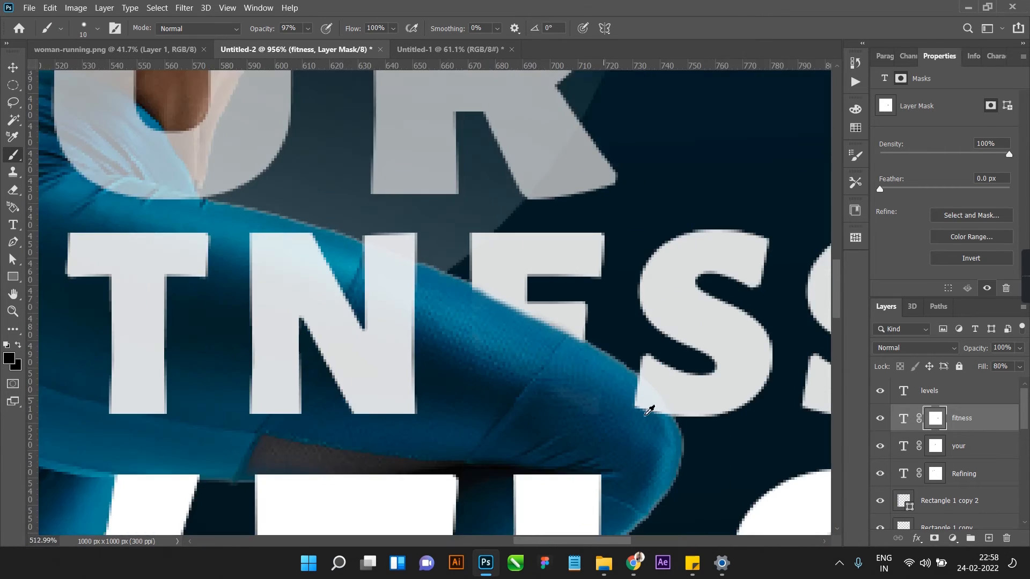
scroll(648, 408, "up", 5)
mouse_move(632, 383)
left_mouse_down()
mouse_move(601, 327)
mouse_move(571, 307)
left_mouse_up()
scroll(556, 342, "down", 10)
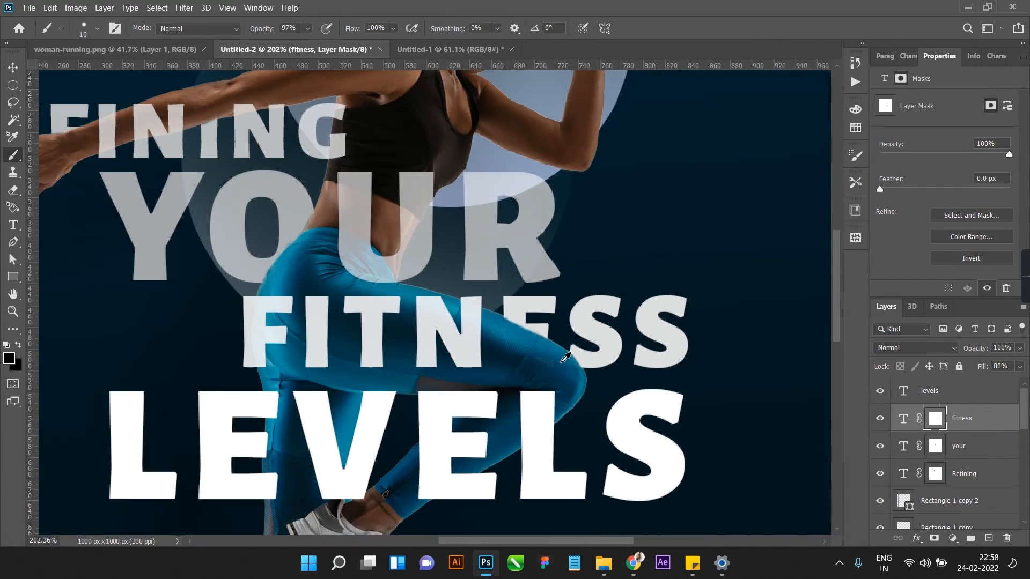
scroll(561, 424, "up", 5)
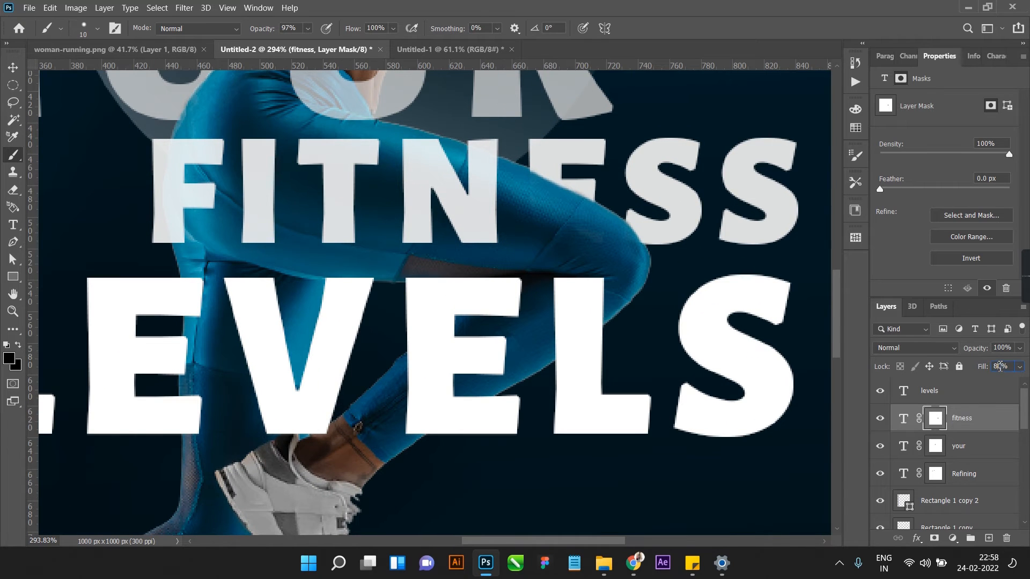
Step: Lower the FITNESS layer's fill to 60%
key("shift+Down")
key("shift+Down")
key("shift+Down")
key("shift+Up")
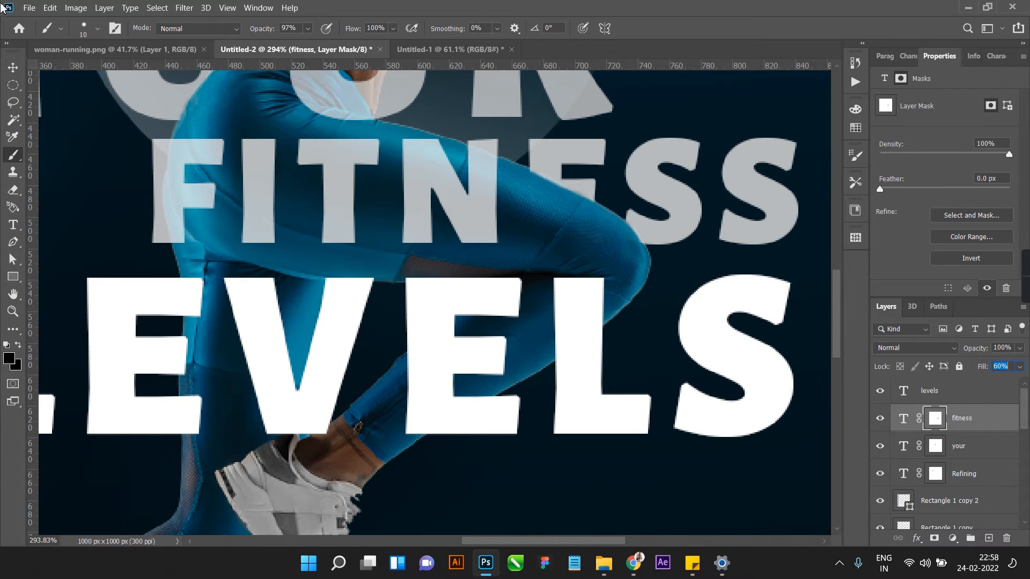
Step: Recolor the word YOUR, entering ff0000 as the text color and shifting its hue to orange
left_click(13, 67)
scroll(385, 240, "down", 5)
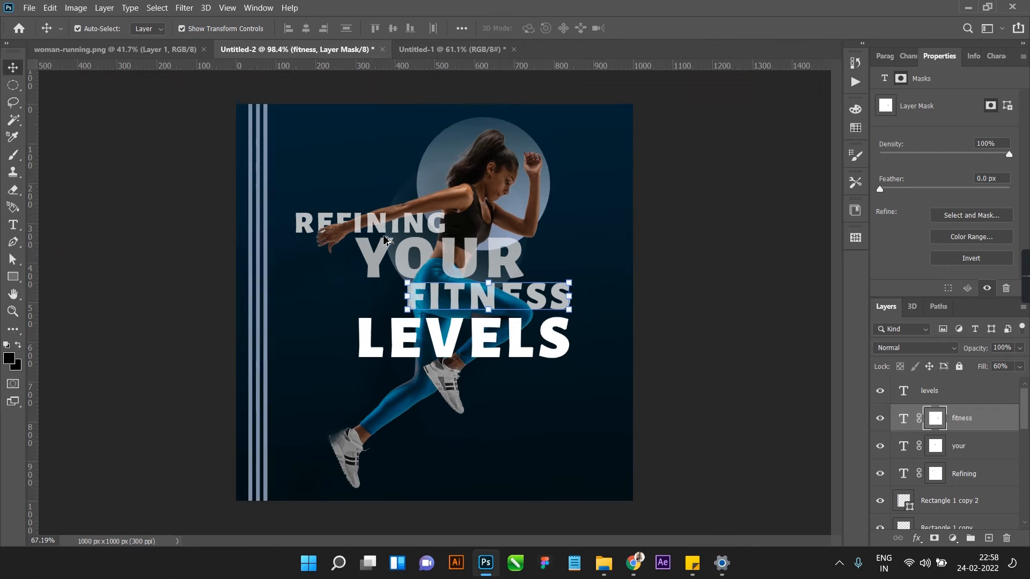
left_click(736, 276)
scroll(456, 271, "up", 2)
left_click(464, 266)
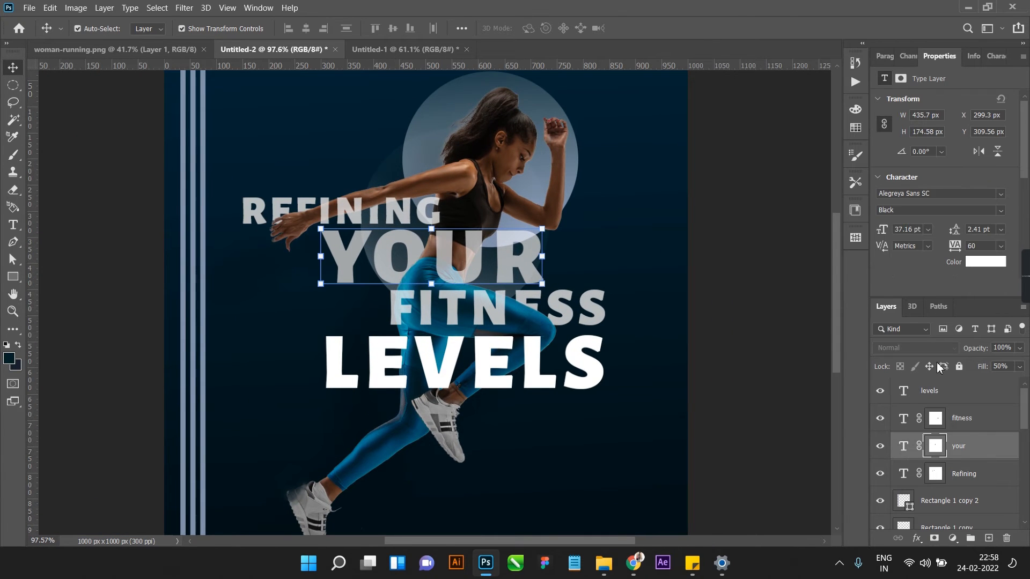
left_click(985, 261)
type("ff0000")
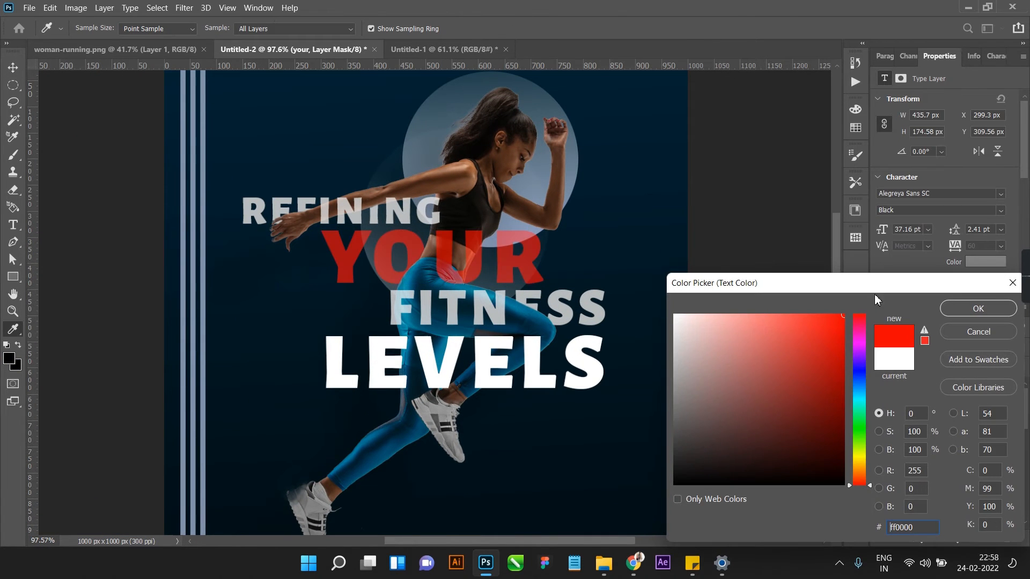
mouse_move(860, 448)
left_mouse_down()
mouse_move(859, 482)
mouse_move(863, 467)
left_mouse_up()
left_click(977, 309)
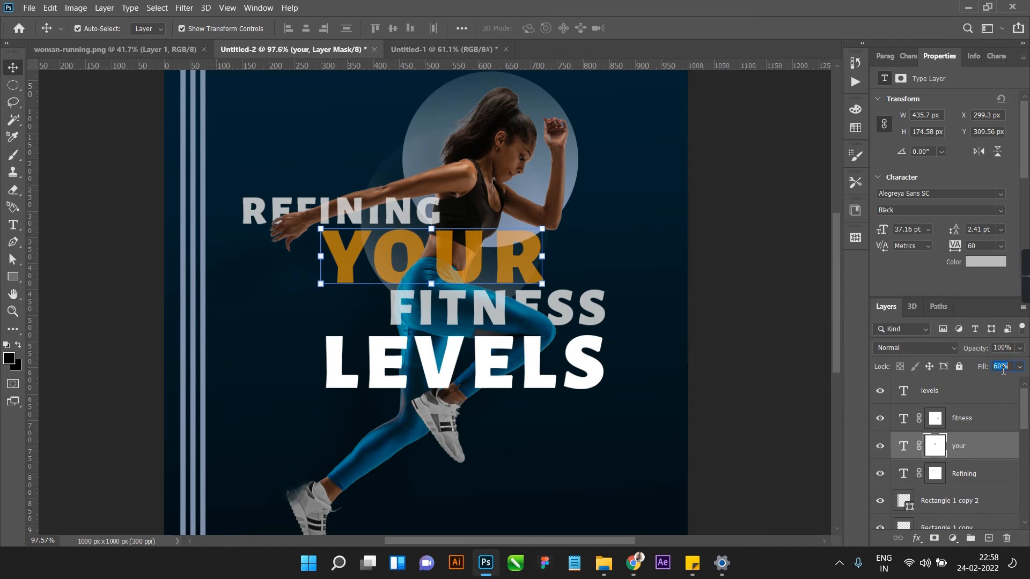
Step: Set the YOUR layer's fill to 100% and deselect the layer
type("100")
key("Return")
left_click(741, 266)
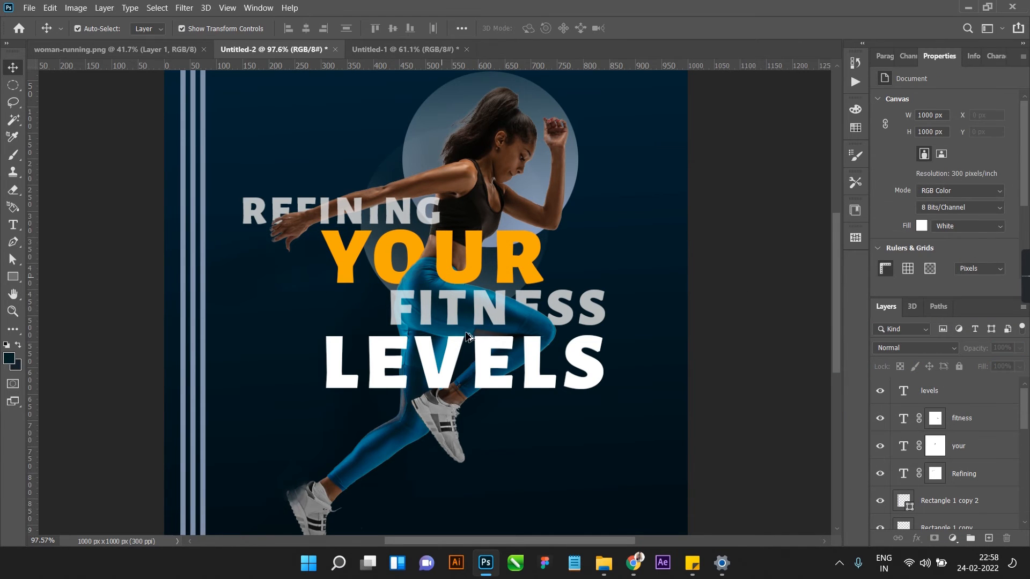
Step: Set the FITNESS layer's fill to 100%
scroll(546, 309, "up", 5)
scroll(546, 310, "up", 1)
left_click(470, 294)
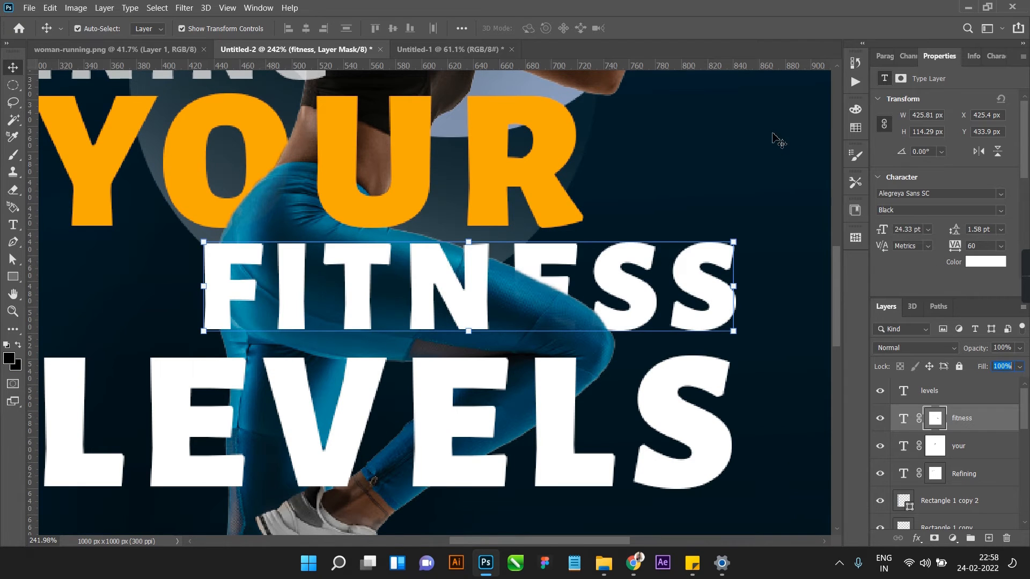
left_click(775, 136)
scroll(680, 310, "down", 8)
scroll(500, 337, "up", 4)
scroll(477, 336, "up", 2)
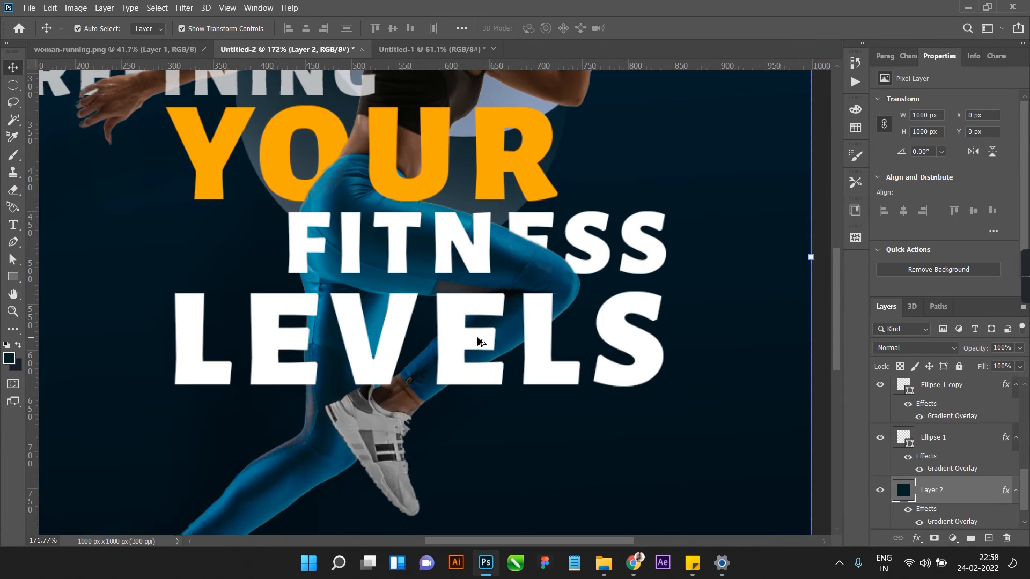
Step: Add a layer mask to the word LEVELS
left_click(477, 338)
scroll(545, 346, "up", 5)
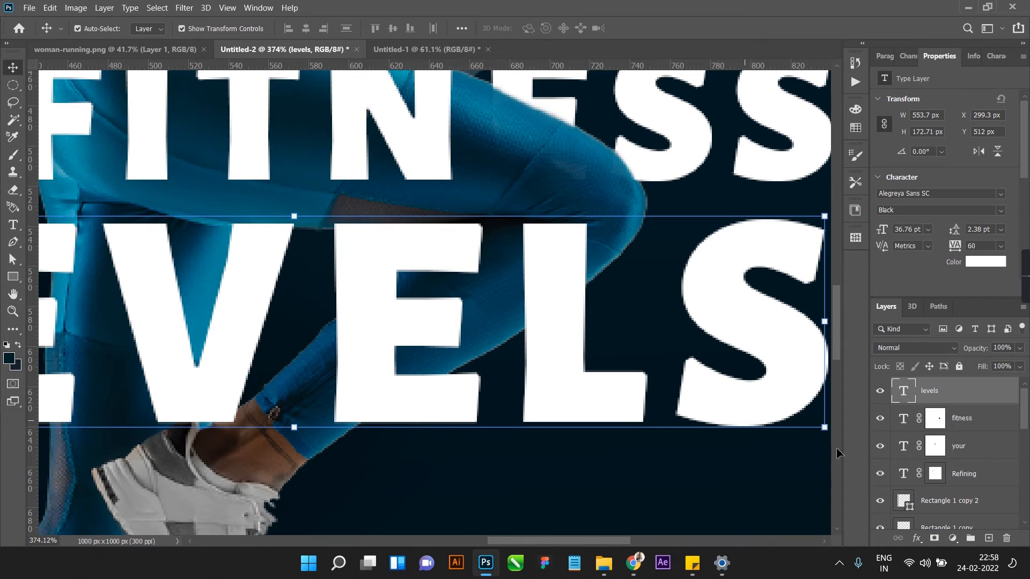
left_click(941, 542)
scroll(444, 329, "down", 5)
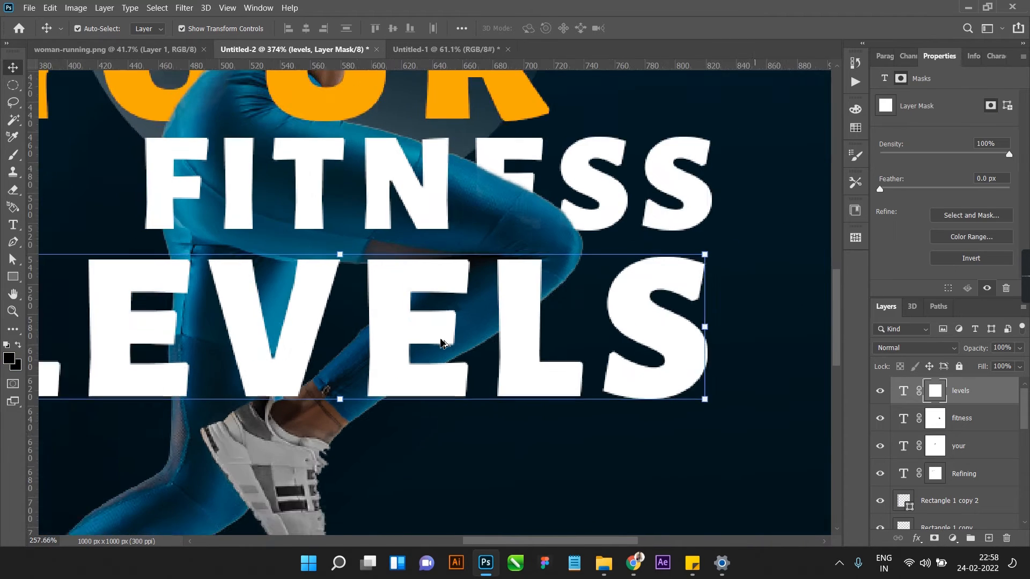
scroll(314, 329, "up", 2)
scroll(313, 331, "down", 2)
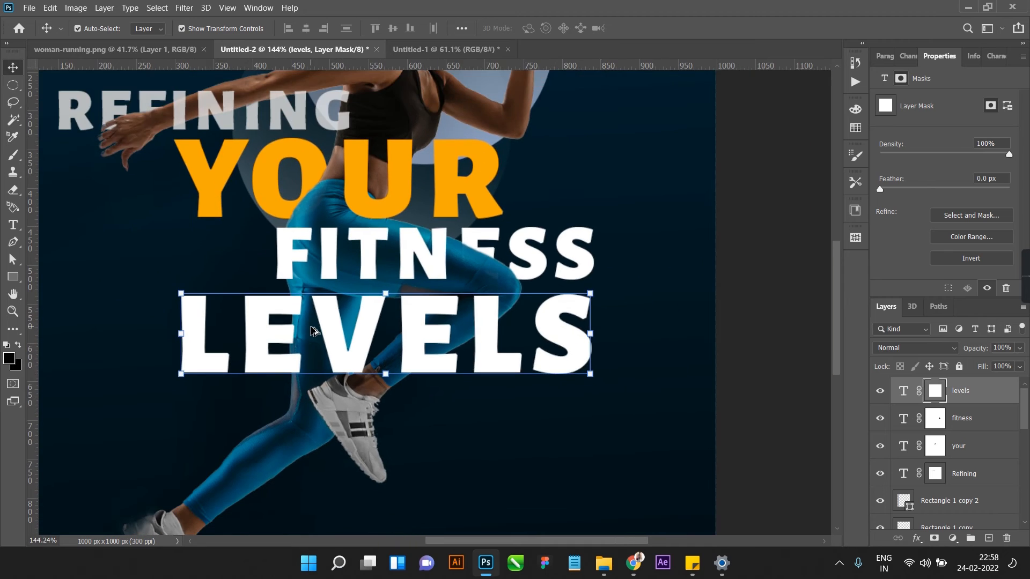
Step: Ready the Brush for the LEVELS mask and lower the layer's fill to 50%
scroll(299, 323, "up", 5)
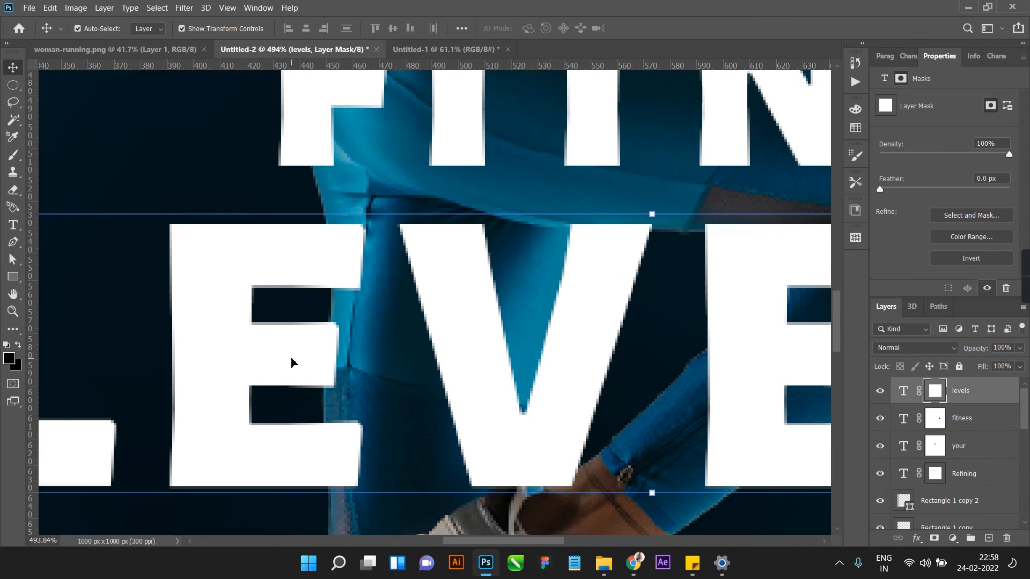
key("b")
scroll(357, 276, "up", 2)
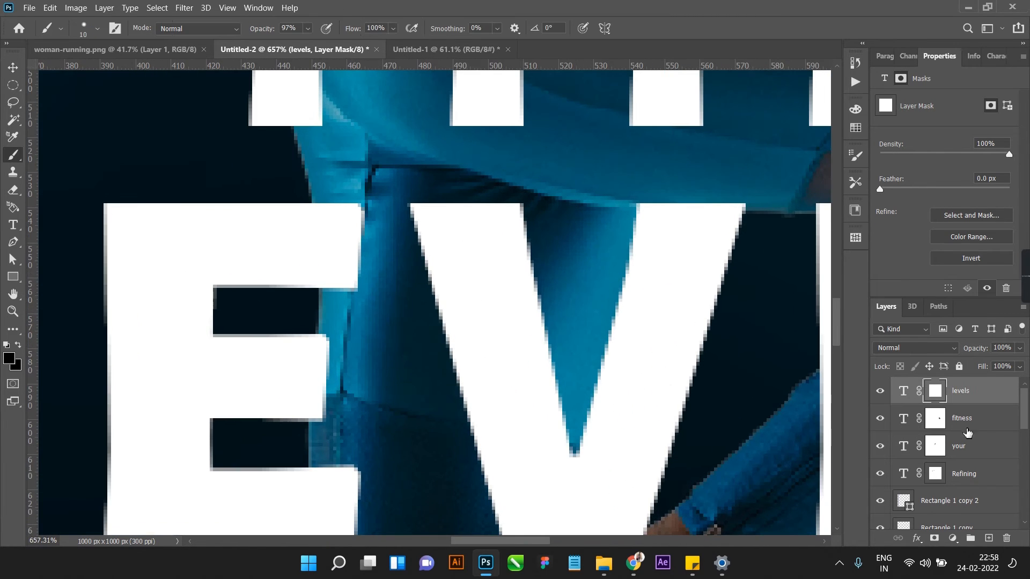
left_click(998, 368)
type("50")
key("Return")
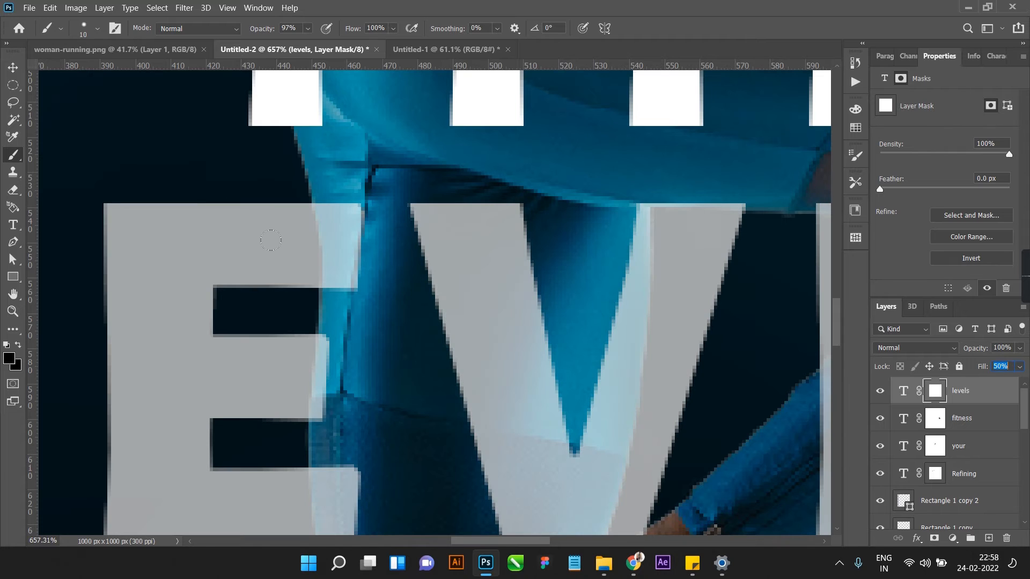
Step: Paint black on the LEVELS mask to hide the ends of the first E's arms over the rear leg
mouse_move(357, 265)
left_mouse_down()
mouse_move(351, 212)
mouse_move(343, 285)
mouse_move(332, 190)
mouse_move(336, 291)
left_mouse_up()
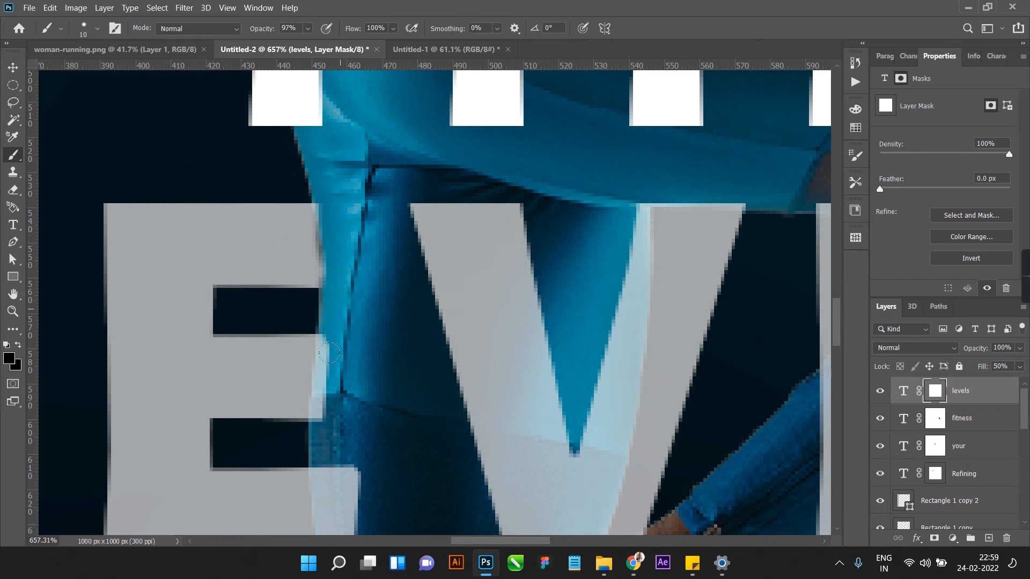
left_click_drag(328, 353, 314, 418)
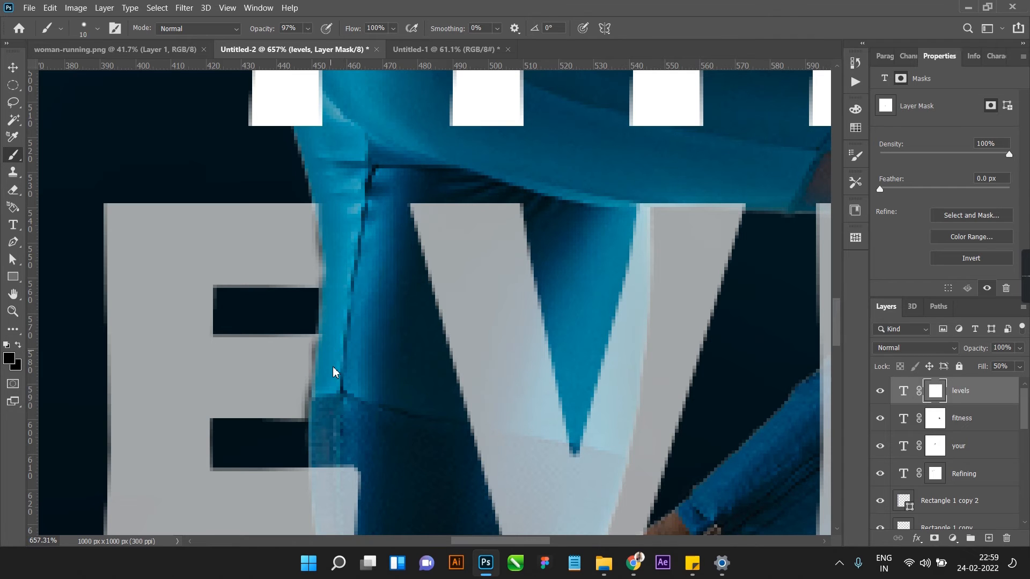
scroll(339, 400, "down", 3)
mouse_move(346, 375)
left_mouse_down()
mouse_move(336, 446)
mouse_move(325, 358)
mouse_move(324, 448)
mouse_move(324, 353)
left_mouse_up()
scroll(346, 350, "down", 4)
scroll(351, 346, "down", 3)
Step: Mask out the upper part of the second L in LEVELS over the bent leg, following the leg's lower edge
scroll(494, 410, "up", 5)
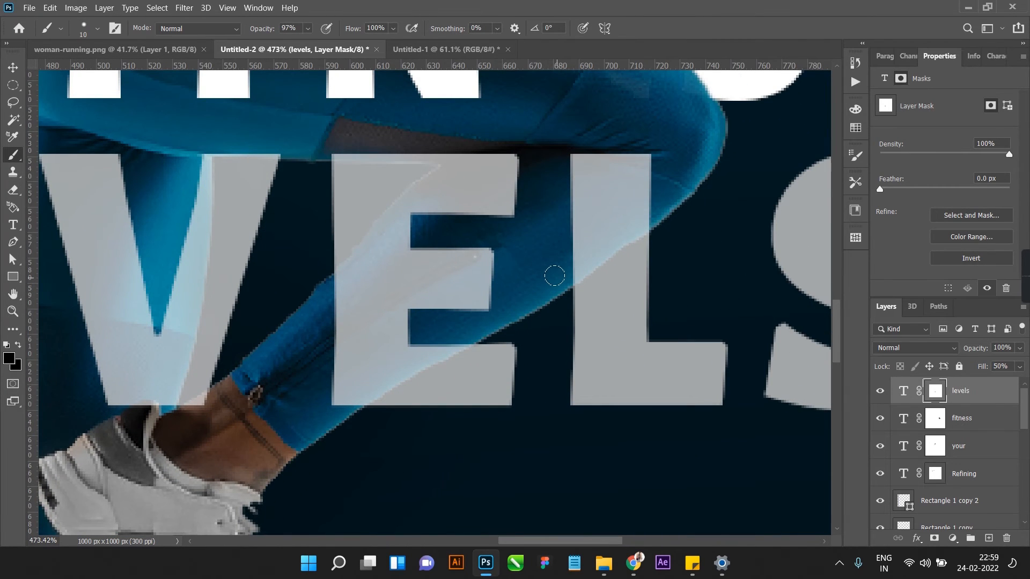
scroll(560, 337, "down", 3)
scroll(560, 337, "up", 4)
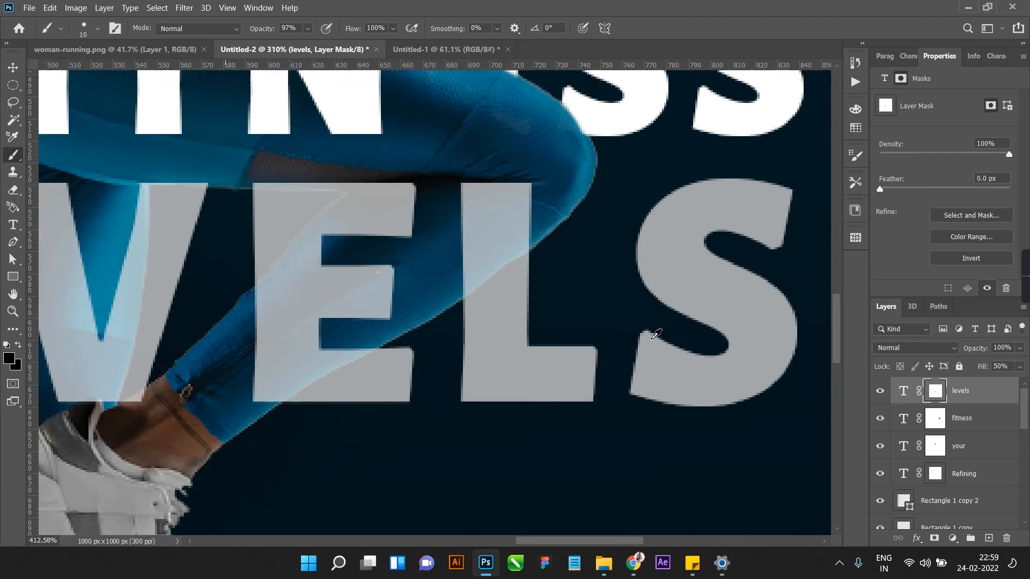
mouse_move(508, 248)
left_mouse_down()
mouse_move(522, 209)
mouse_move(424, 265)
mouse_move(506, 177)
mouse_move(435, 228)
mouse_move(530, 160)
mouse_move(491, 171)
mouse_move(464, 162)
left_mouse_up()
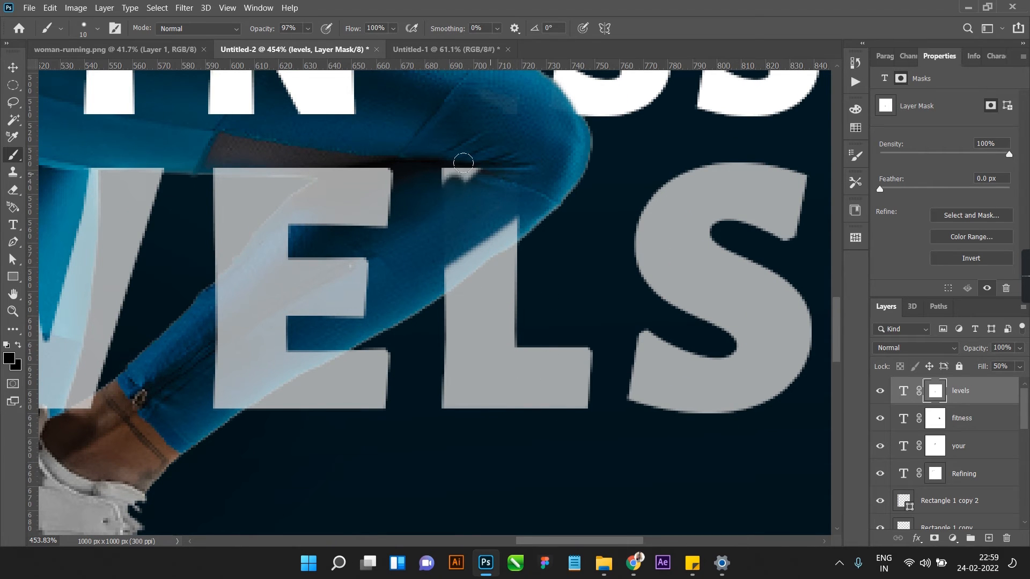
scroll(488, 200, "up", 3)
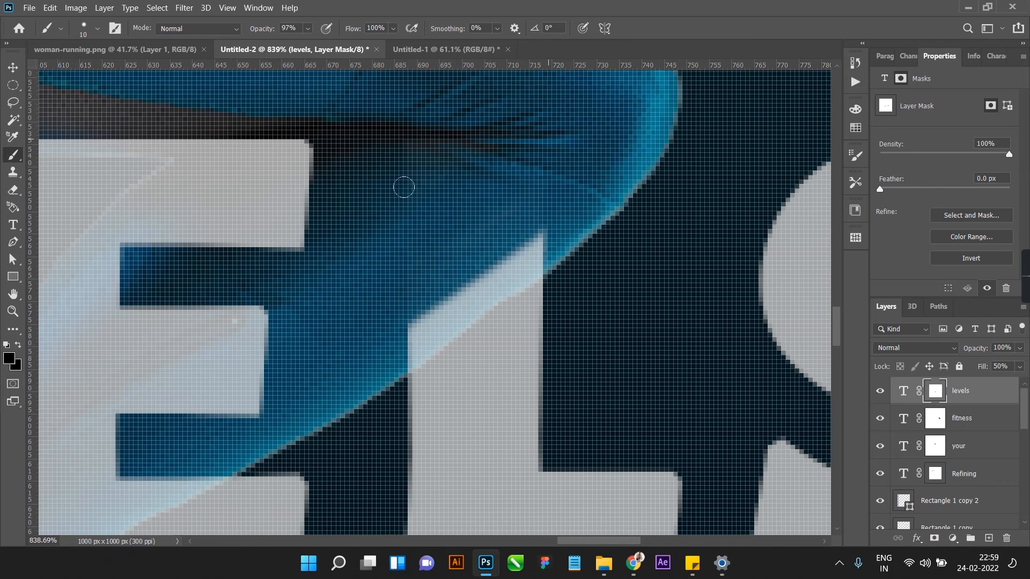
mouse_move(404, 187)
left_mouse_down()
mouse_move(426, 278)
mouse_move(483, 258)
mouse_move(446, 301)
mouse_move(431, 291)
left_mouse_up()
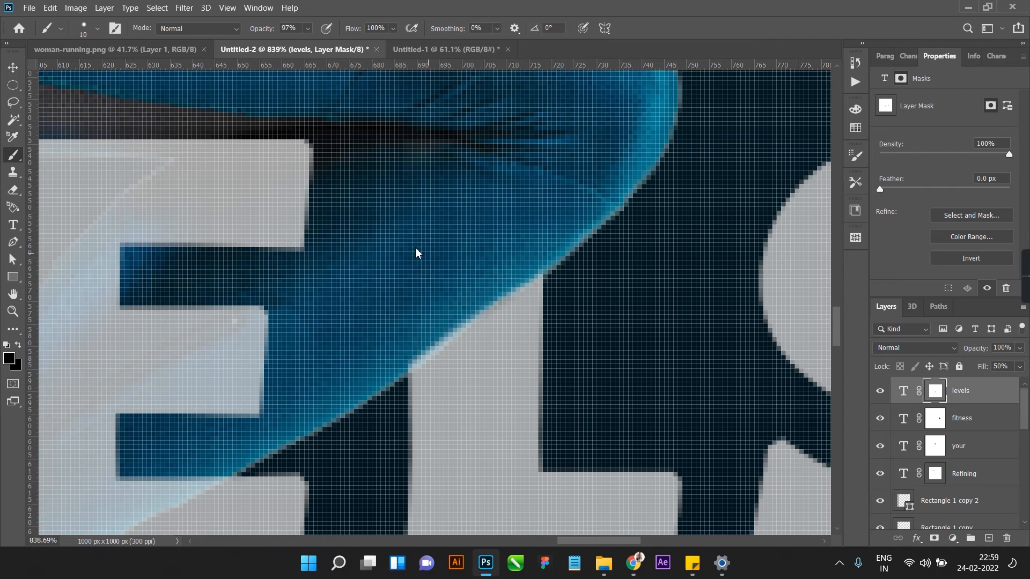
scroll(542, 182, "down", 8)
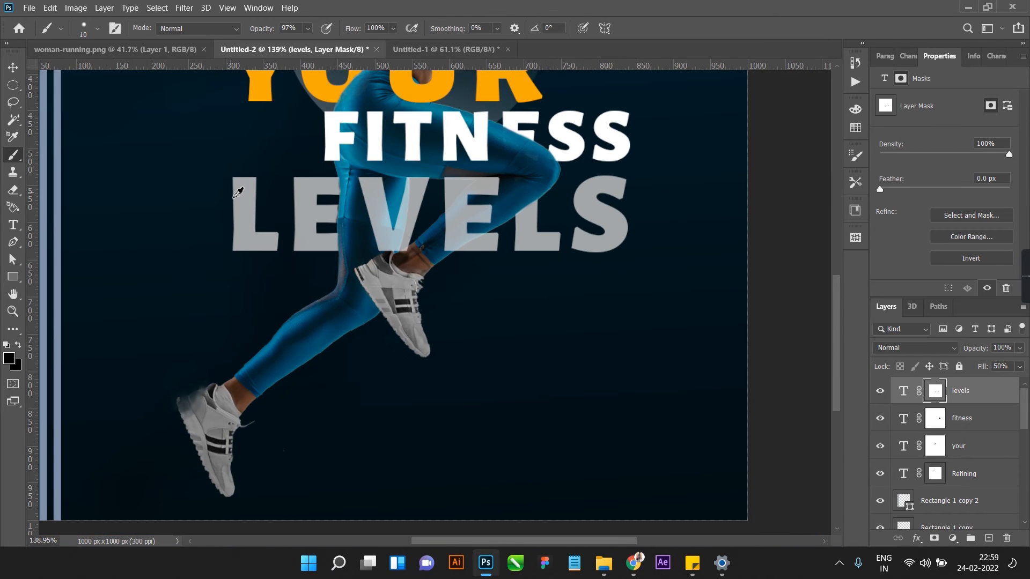
scroll(253, 204, "up", 4)
scroll(407, 258, "down", 6)
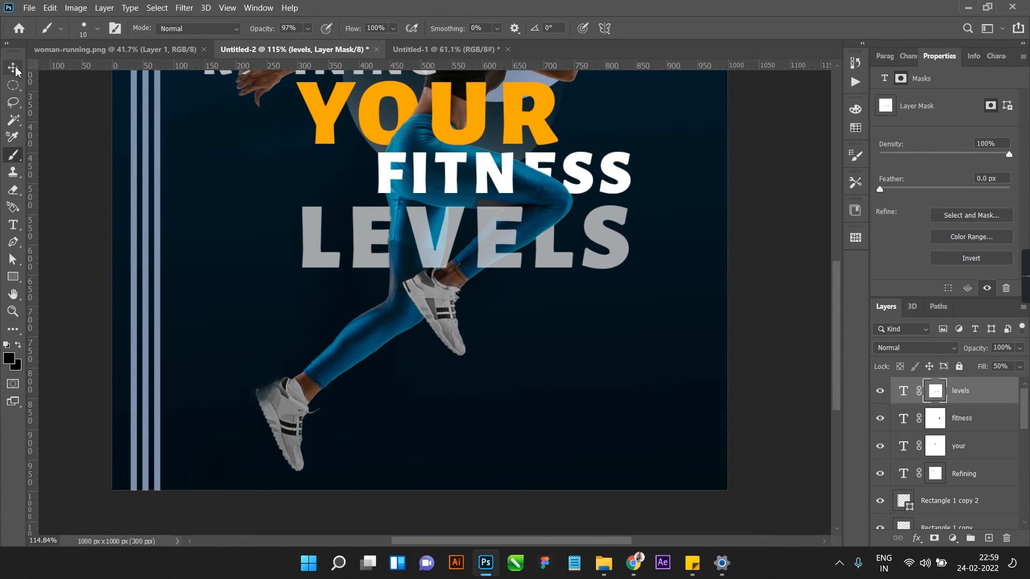
Step: Set the LEVELS layer's fill to 100% and deselect the layer
left_click(13, 67)
scroll(986, 290, "down", 3)
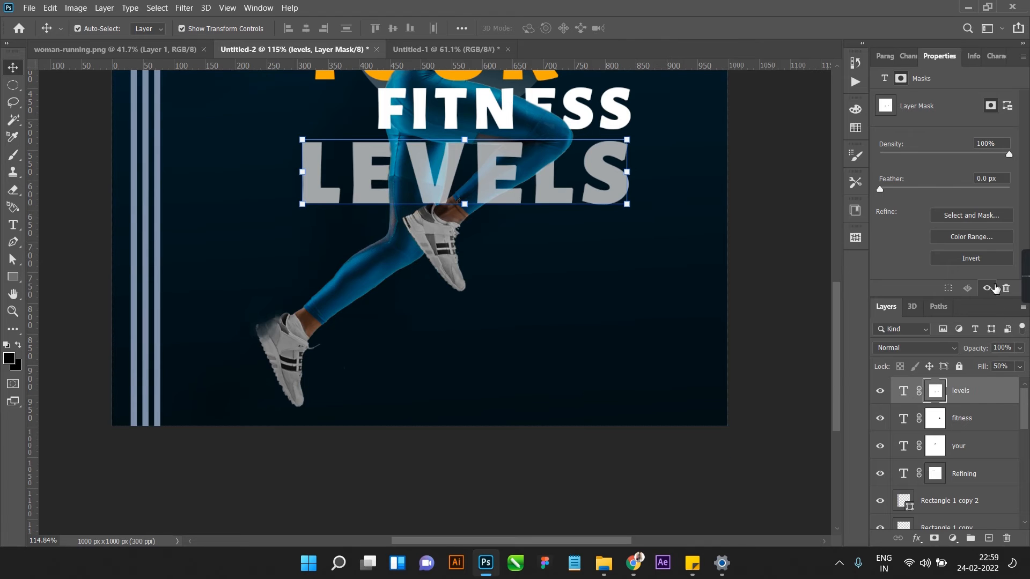
left_click(564, 427)
scroll(563, 428, "down", 4)
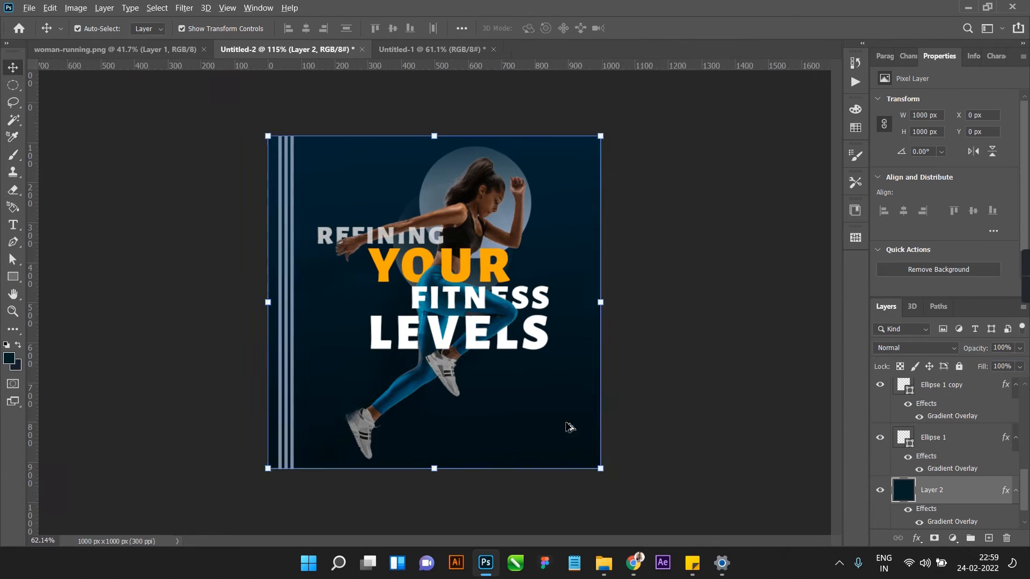
Step: Set the REFINING layer's fill to 100%
left_click(499, 327)
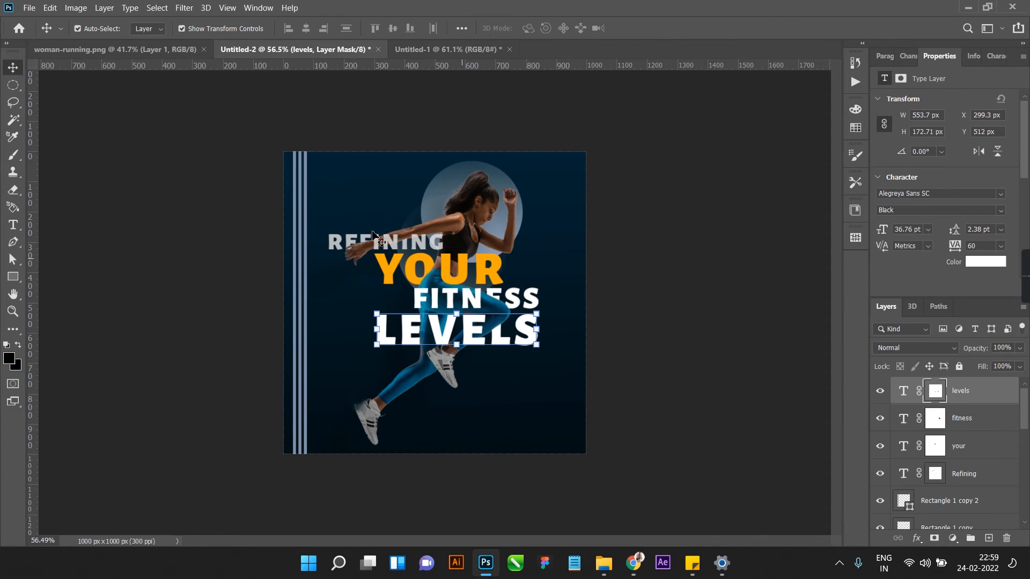
left_click(416, 243)
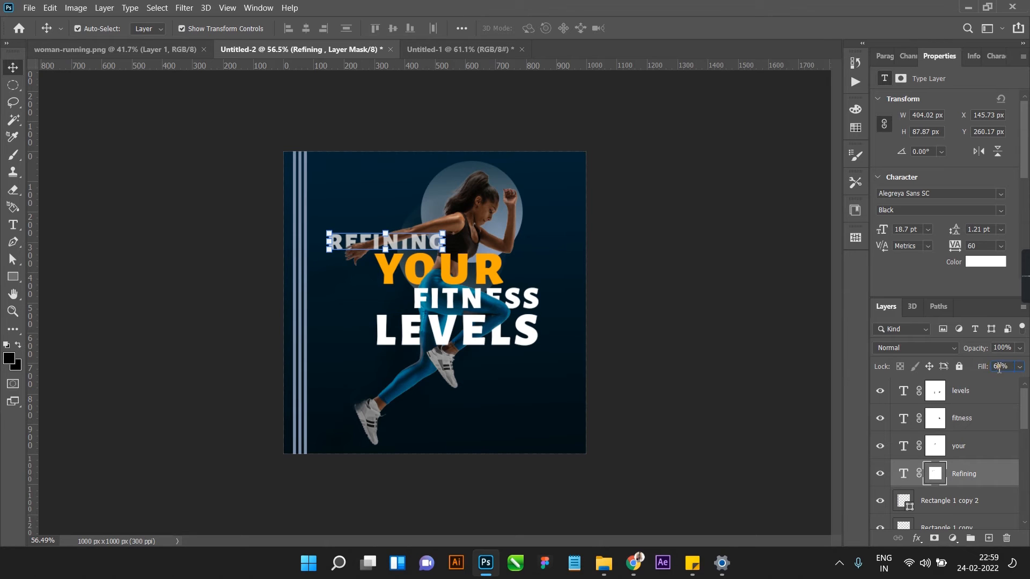
left_click(653, 402)
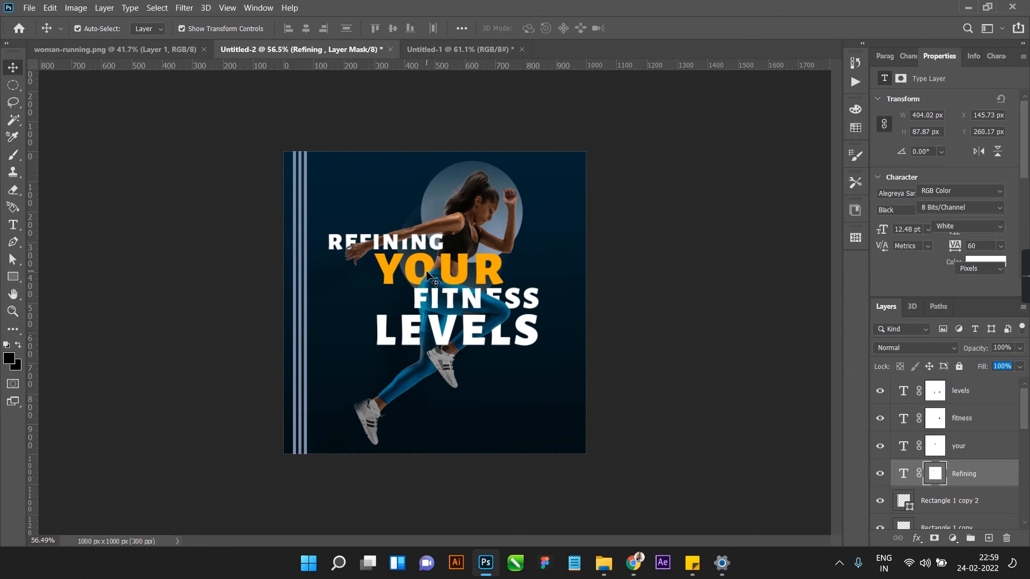
Step: Recolor the word LEVELS from white to orange ff6600
left_click(475, 330)
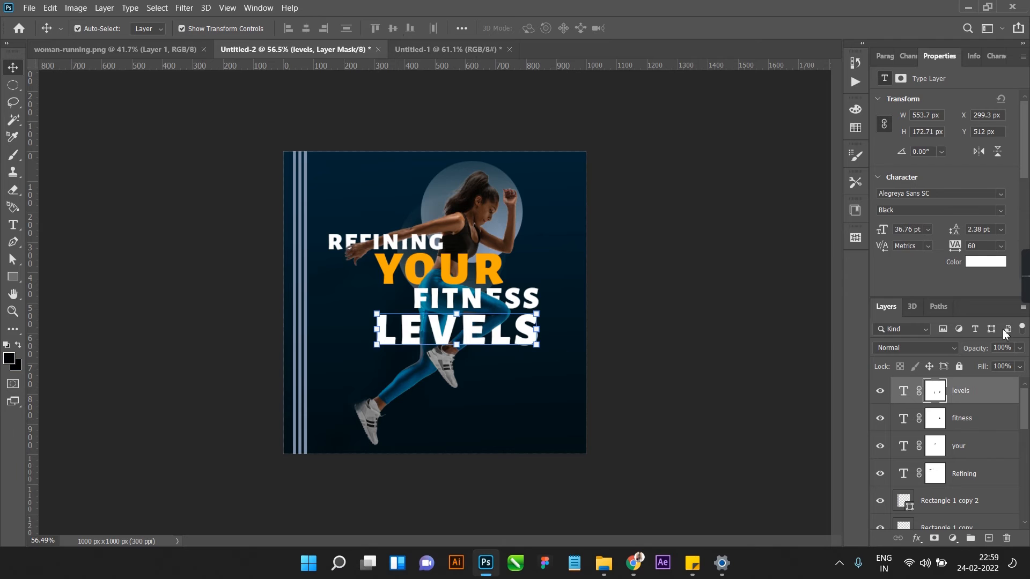
left_click(990, 263)
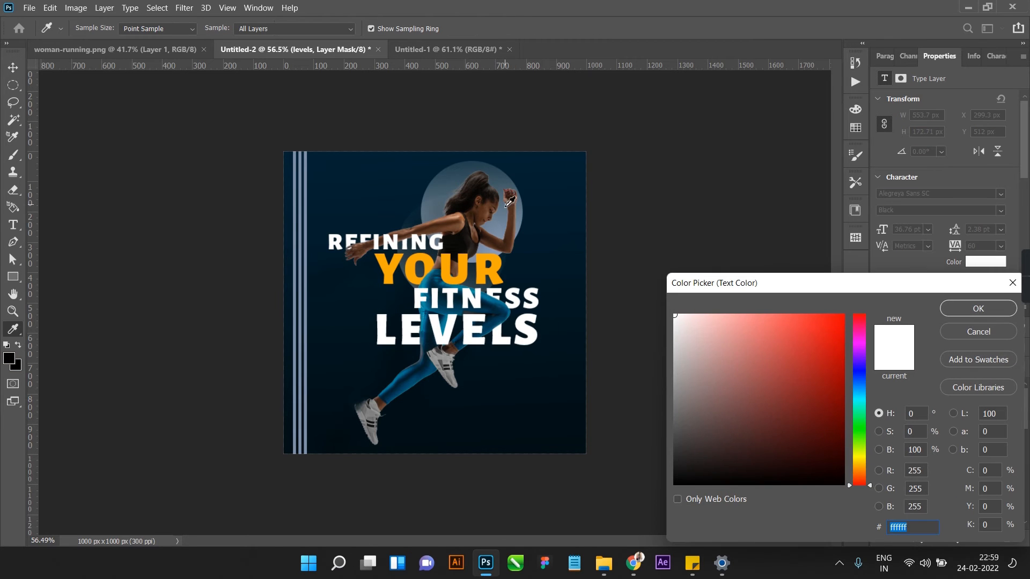
left_click_drag(864, 432, 864, 396)
left_click_drag(829, 364, 848, 294)
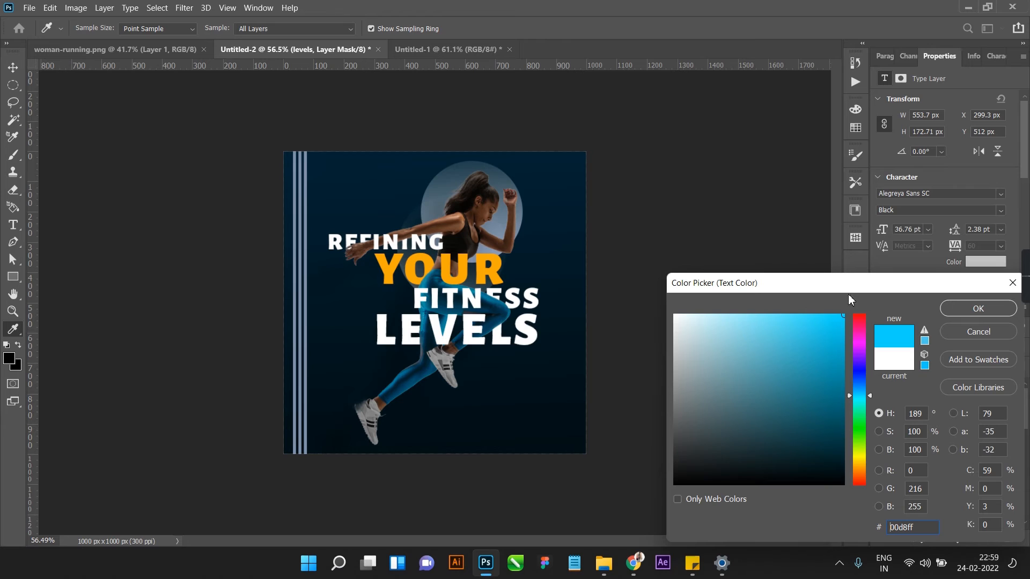
left_click(858, 402)
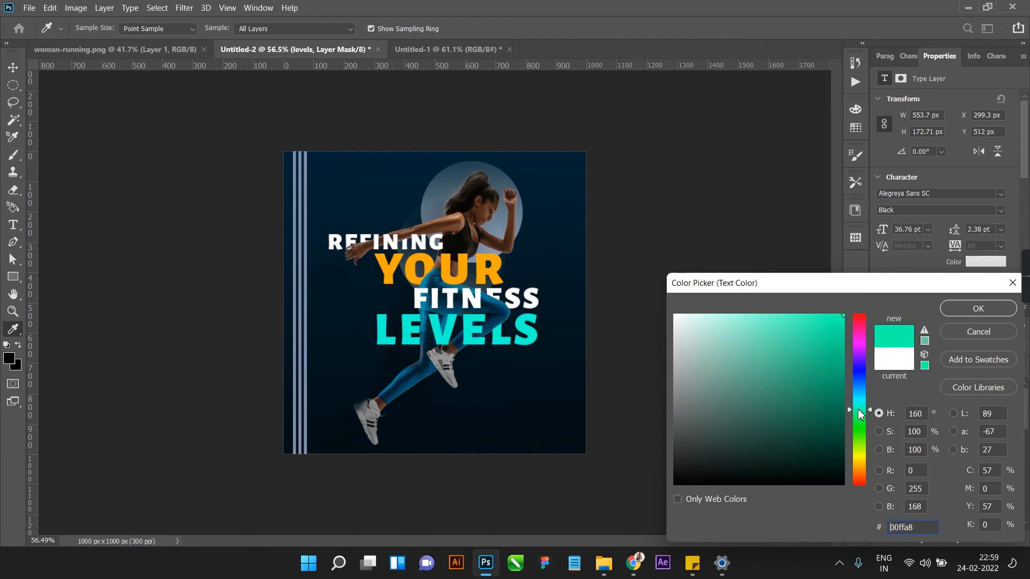
left_click_drag(861, 405, 860, 479)
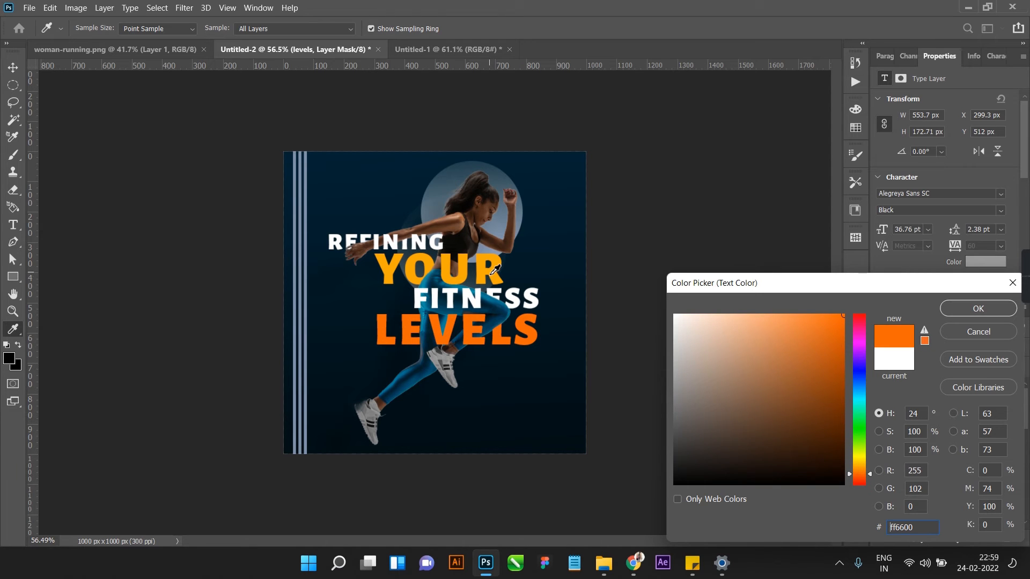
left_click(946, 307)
key("v")
left_click(473, 275)
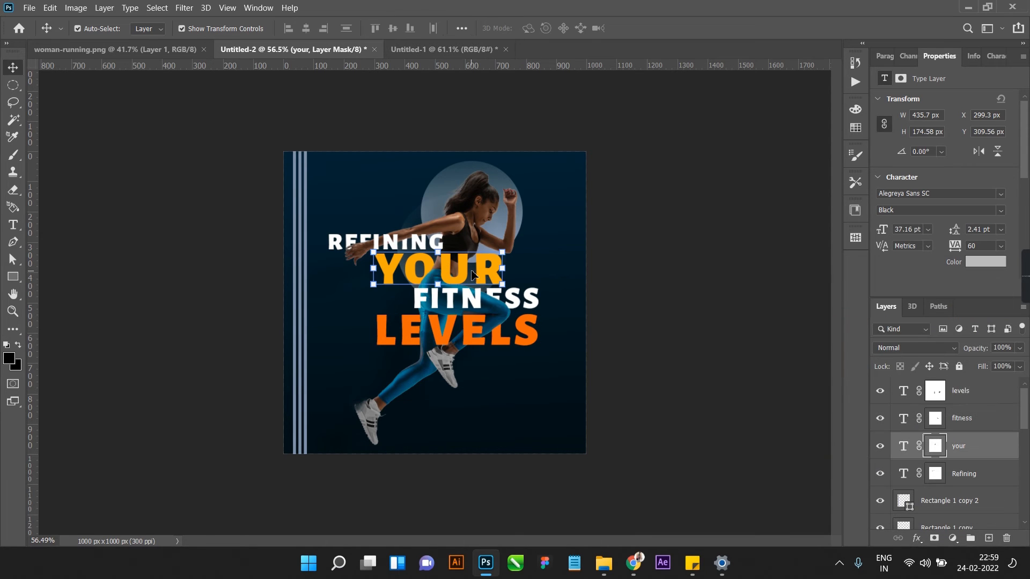
left_click(978, 264)
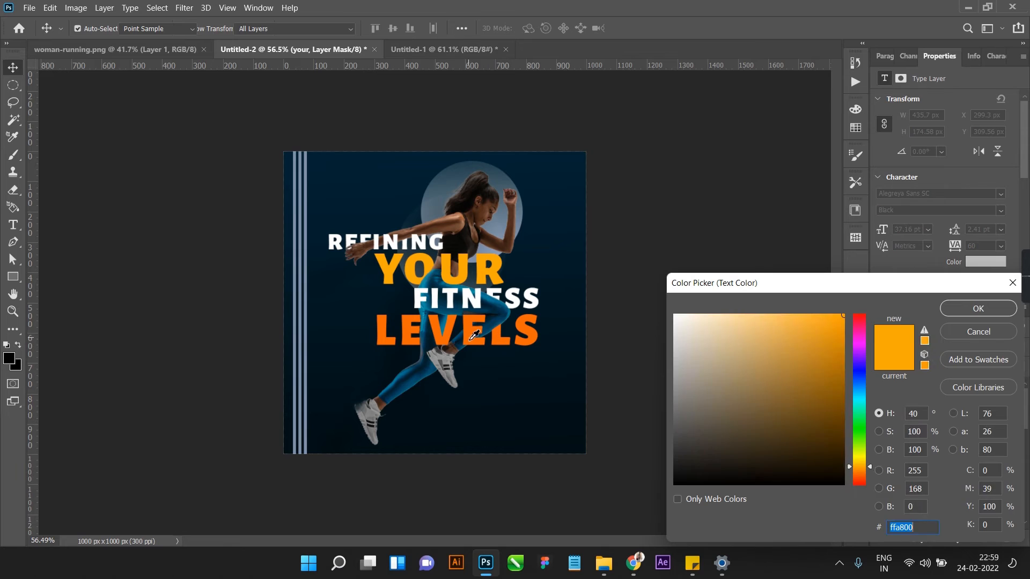
left_click(513, 298)
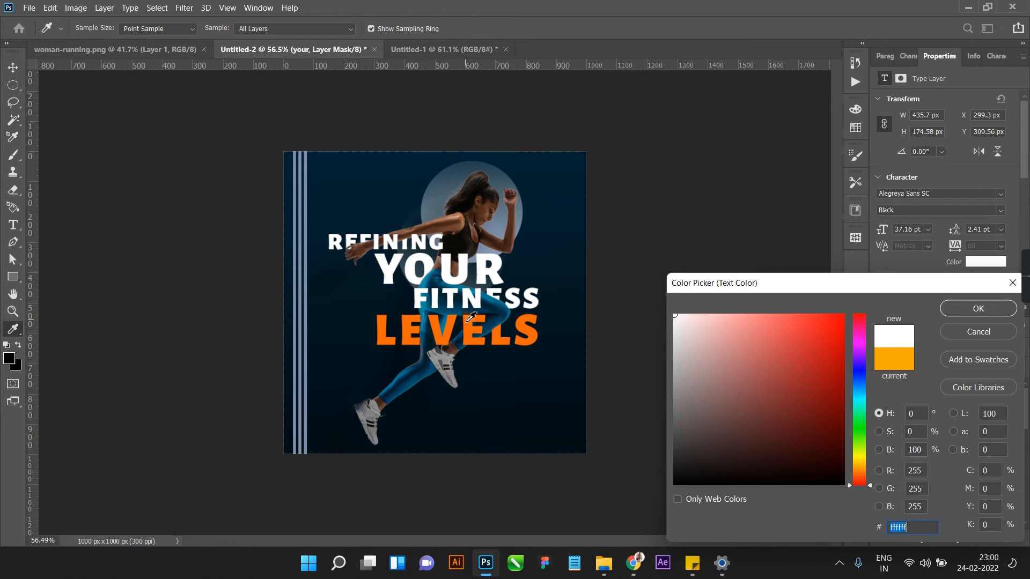
left_click(978, 333)
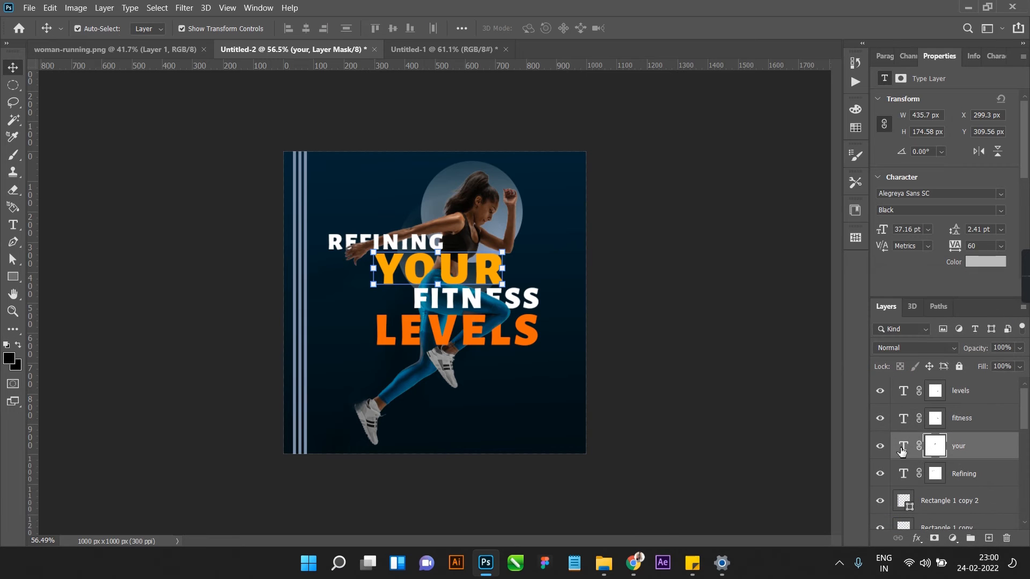
Step: Match the word YOUR to the orange ff6600 of LEVELS by sampling its color, and deselect the layer
left_click(903, 451)
left_click(978, 263)
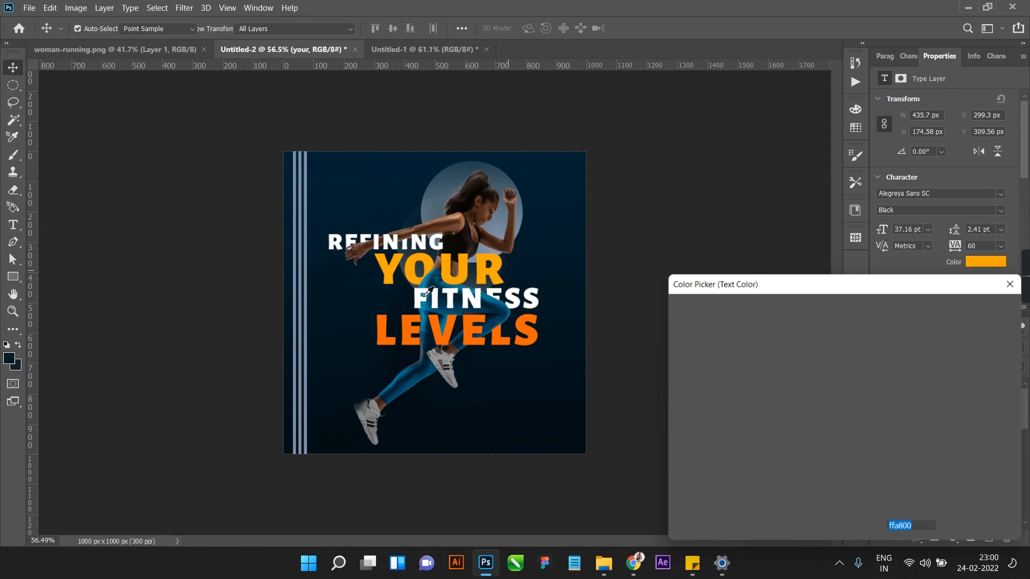
left_click(470, 323)
left_click(964, 307)
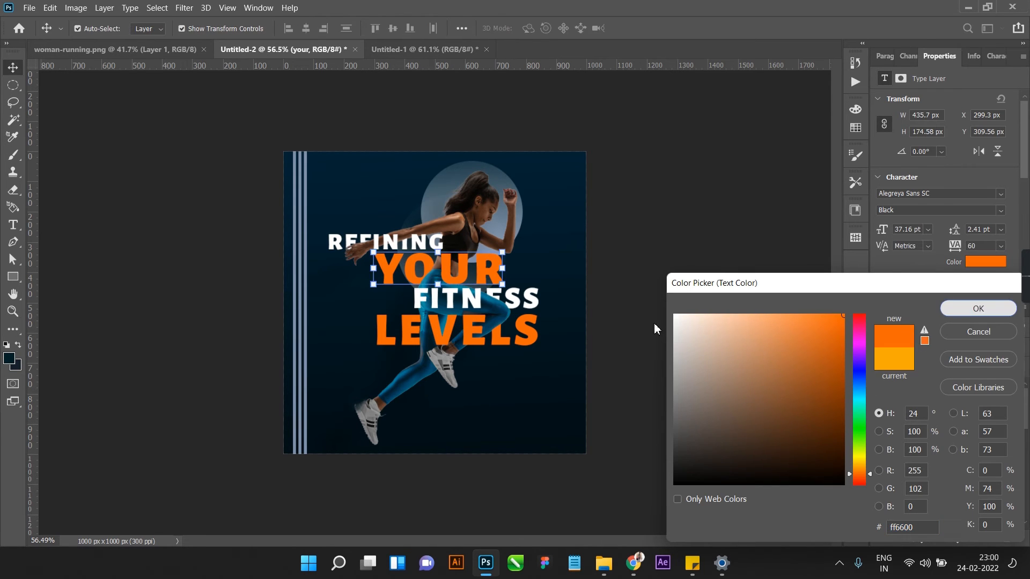
left_click(660, 377)
Step: Lock the dark blue gradient background layer, Layer 2
scroll(271, 329, "up", 3)
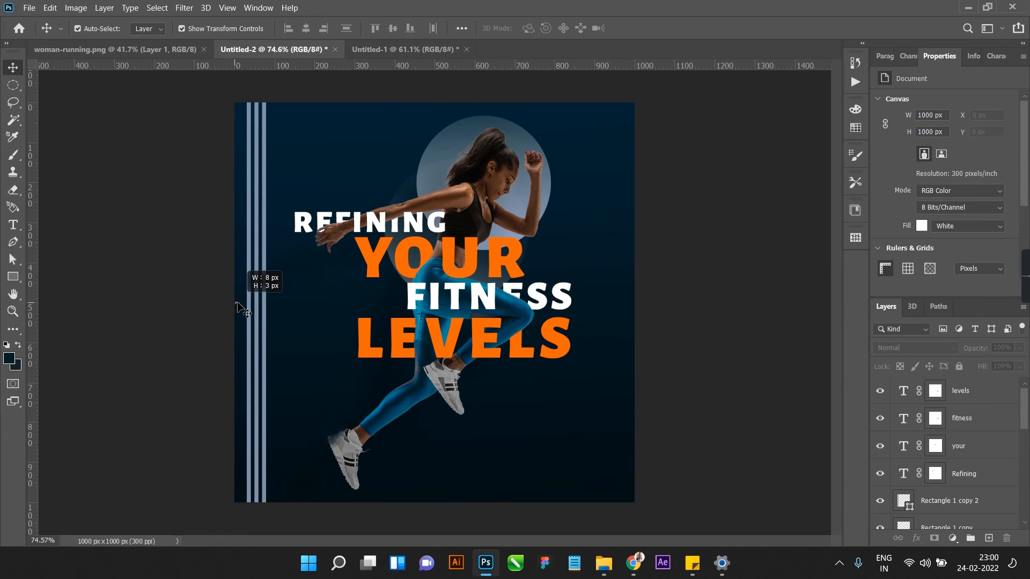
left_click_drag(236, 302, 239, 304)
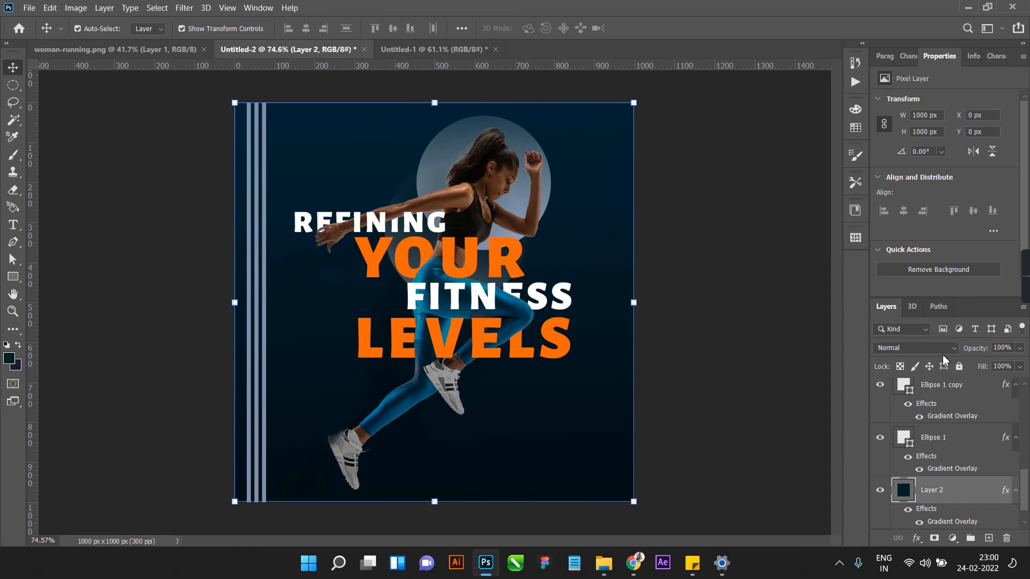
left_click(959, 366)
Step: Fill the three vertical stripes with the headline's orange ff6600
left_click(256, 322)
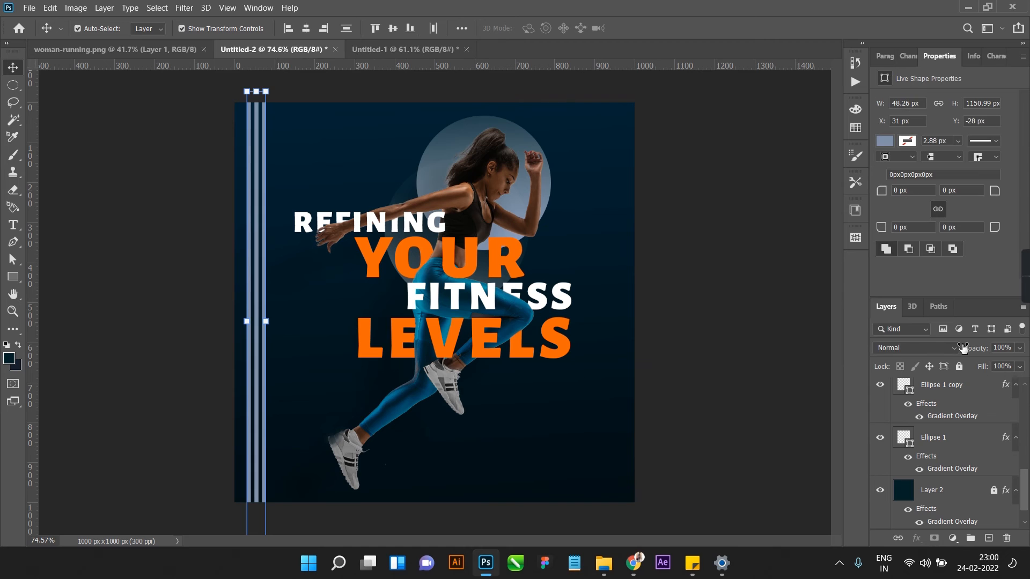
left_click(886, 142)
left_click(1012, 167)
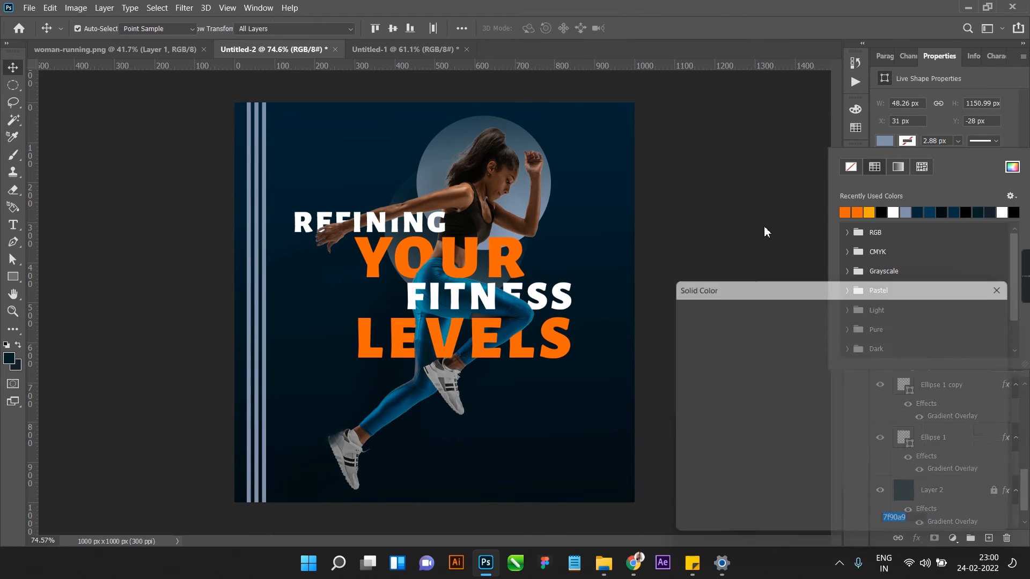
left_click(470, 268)
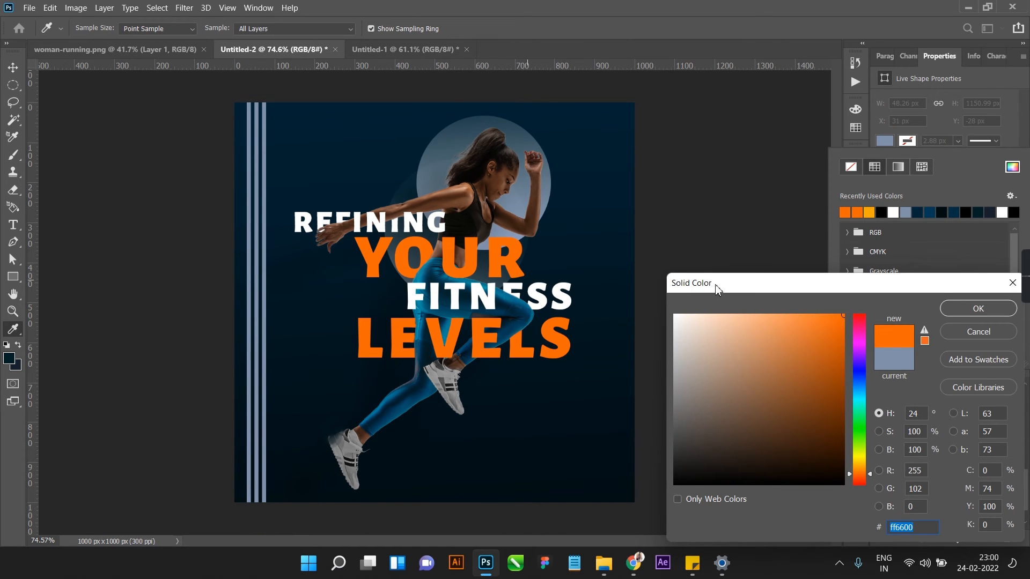
left_click(978, 309)
key("v")
scroll(587, 260, "down", 5)
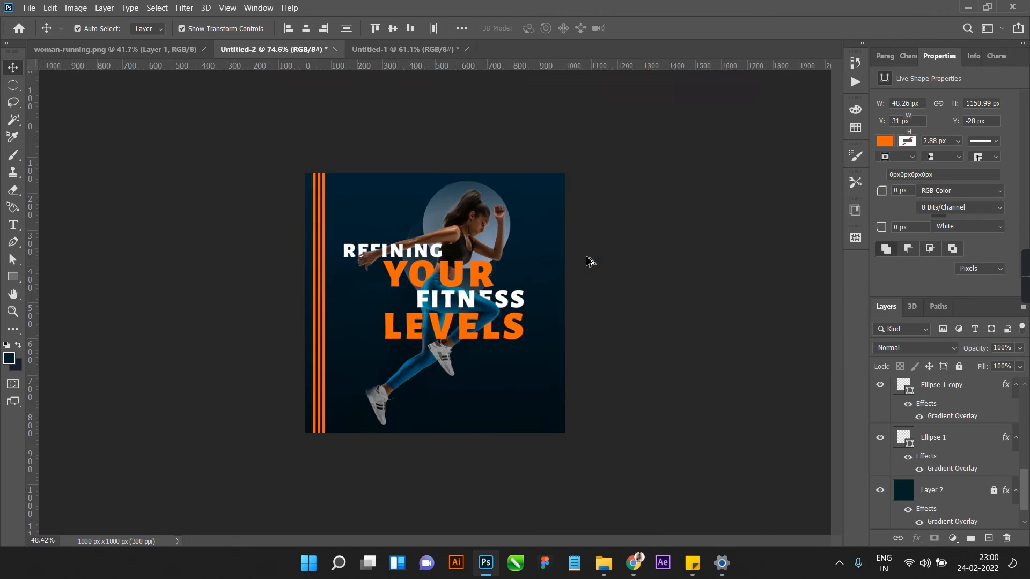
Step: Try to set the fill of the three vertical stripes to the lighter blue-gray 9fb0c9
scroll(438, 318, "up", 3)
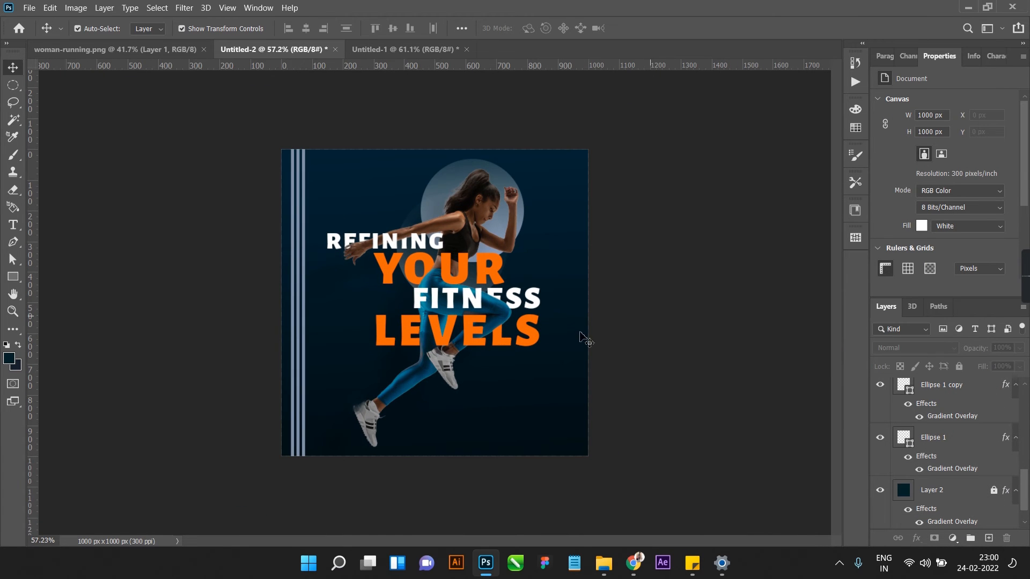
left_click(299, 322)
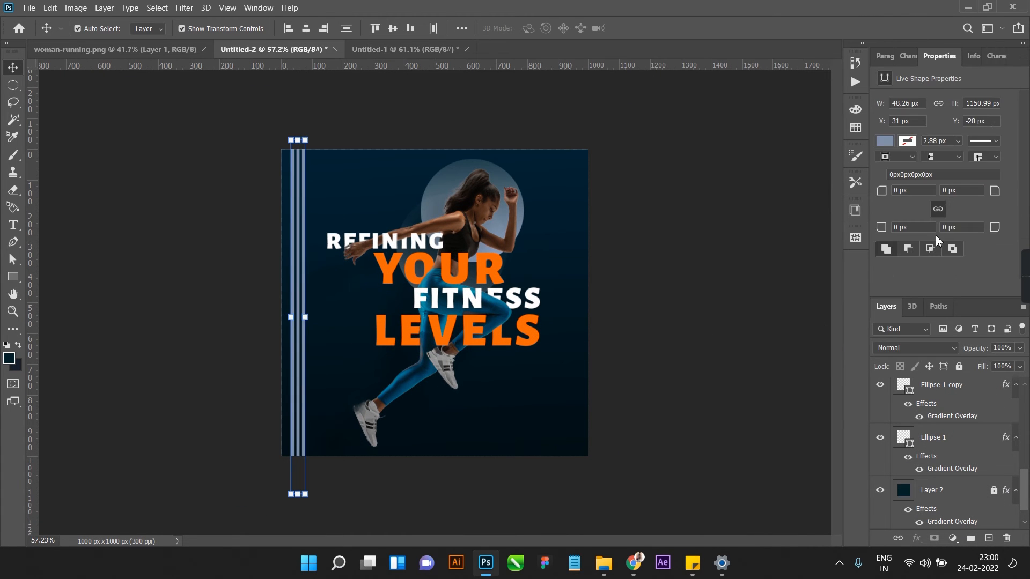
left_click(885, 143)
left_click(1012, 167)
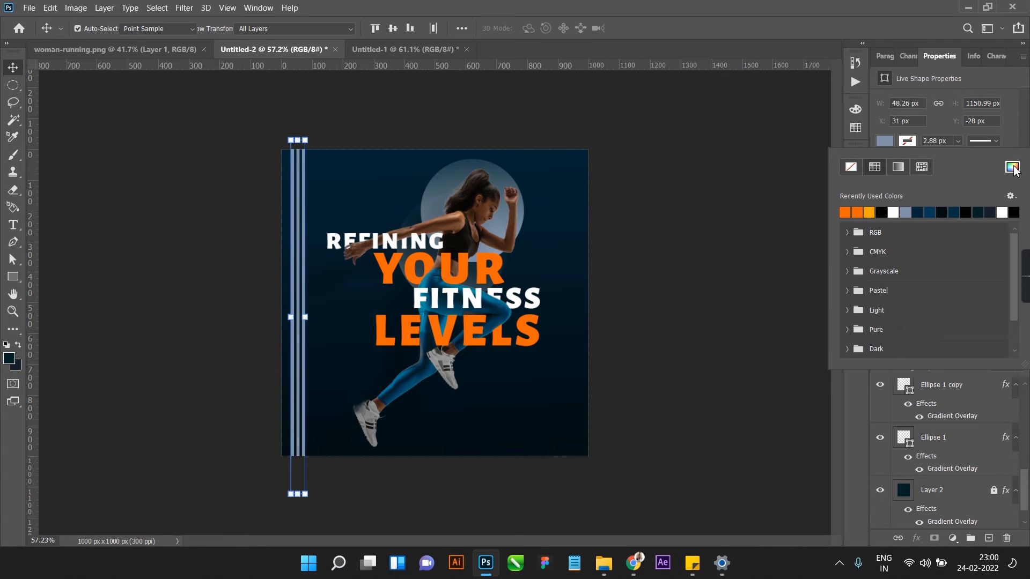
left_click_drag(716, 372, 711, 351)
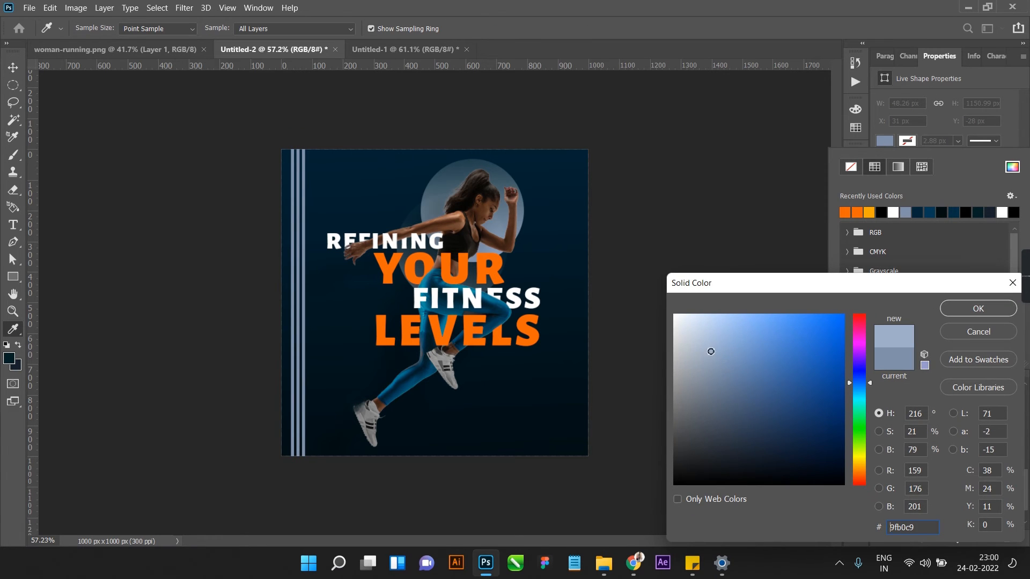
key("Return")
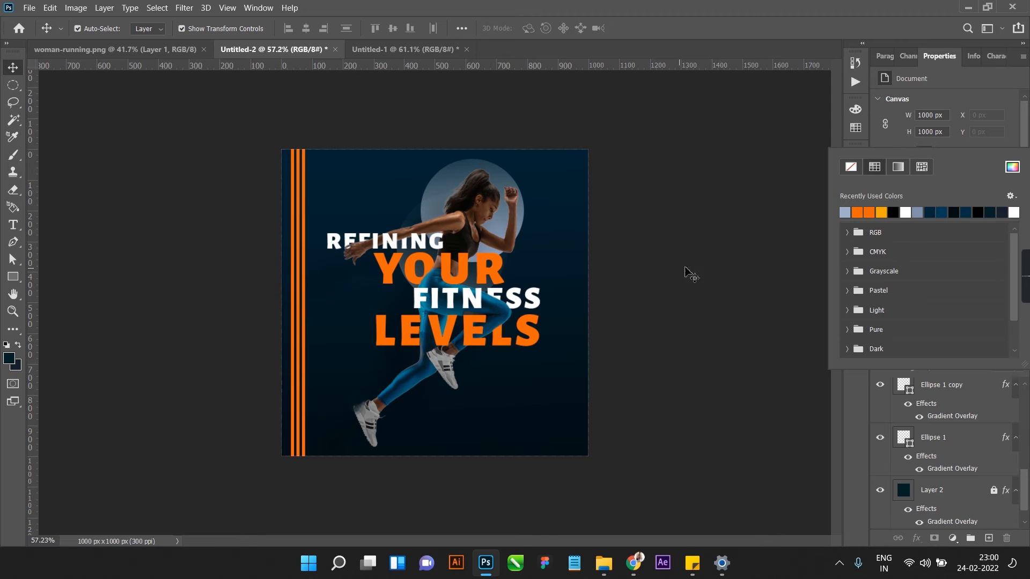
left_click(1017, 169)
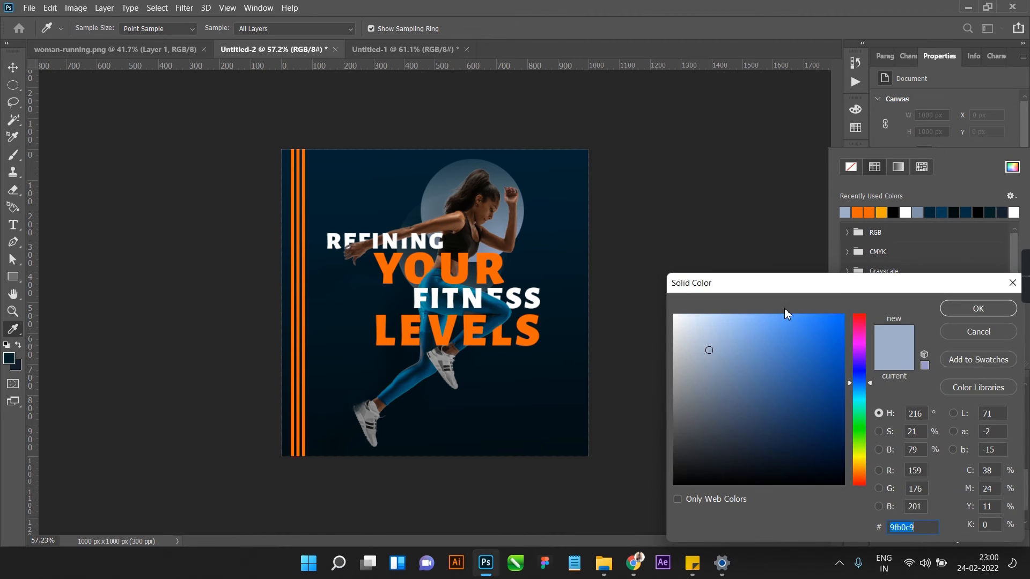
left_click(978, 308)
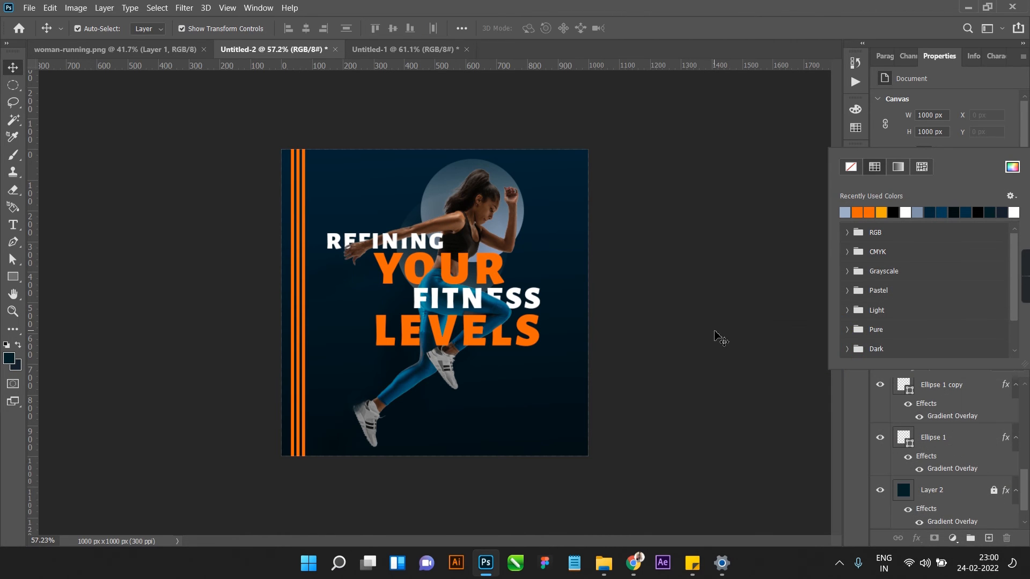
scroll(922, 233, "down", 3)
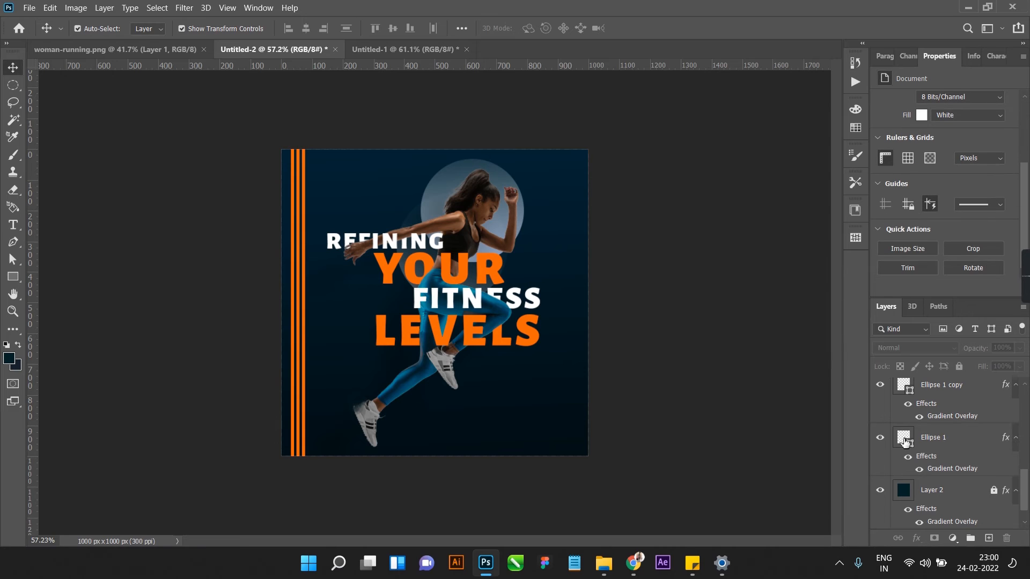
Step: Fill the three stripes with the recently used blue-gray 9fb0c9 and lighten the shade slightly
left_click_drag(227, 226, 293, 264)
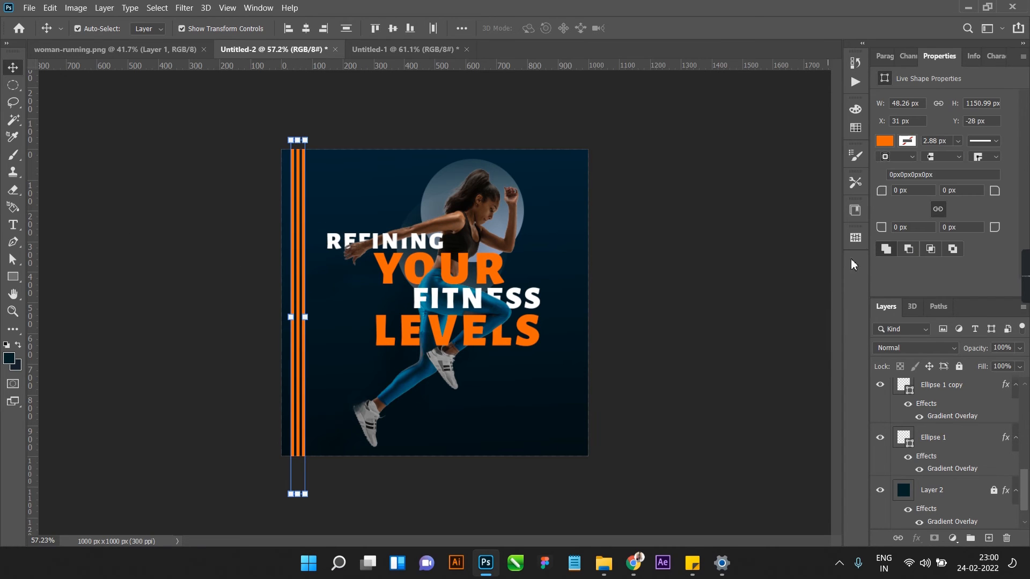
left_click(885, 142)
left_click(846, 212)
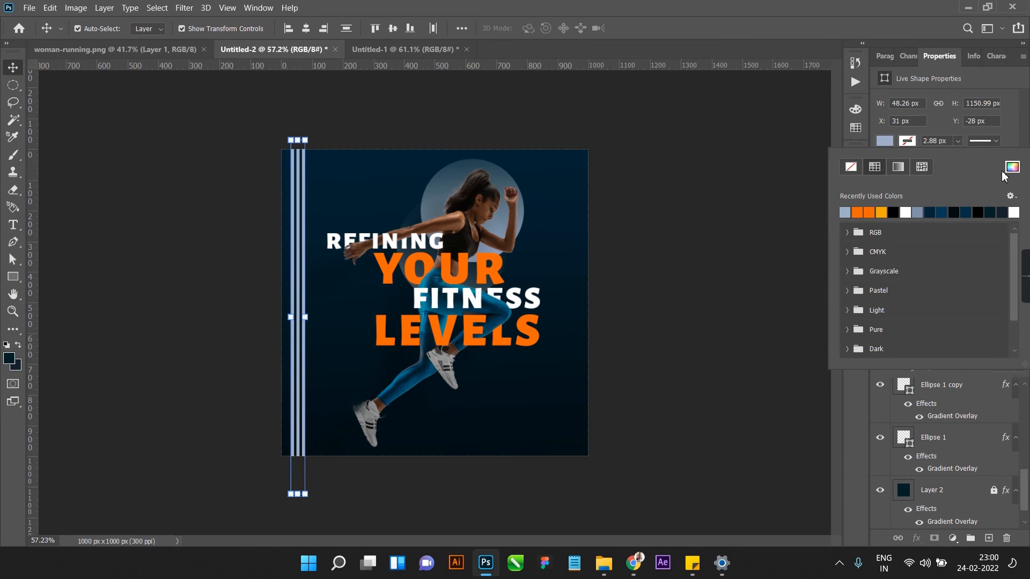
left_click(1012, 167)
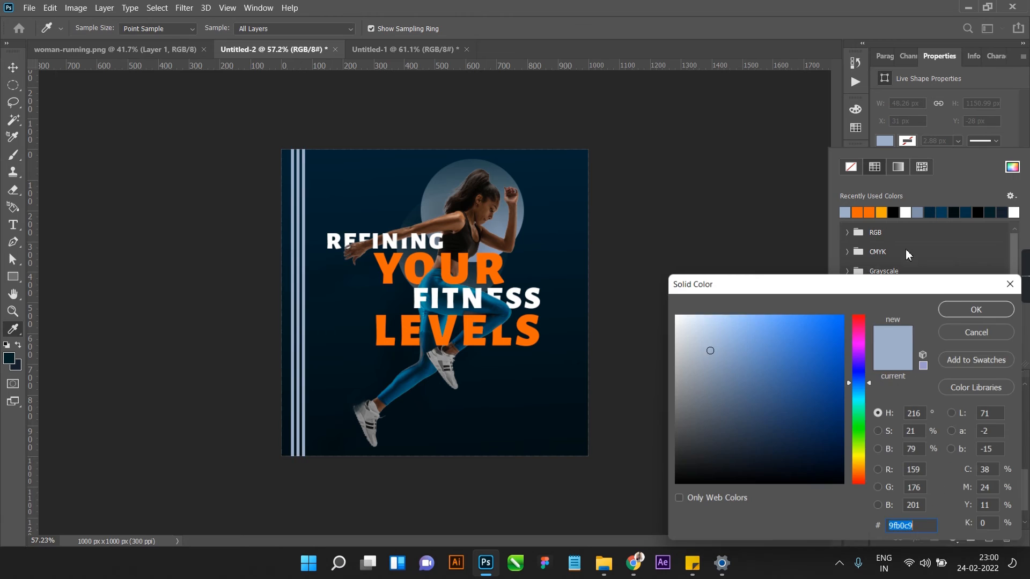
left_click(978, 308)
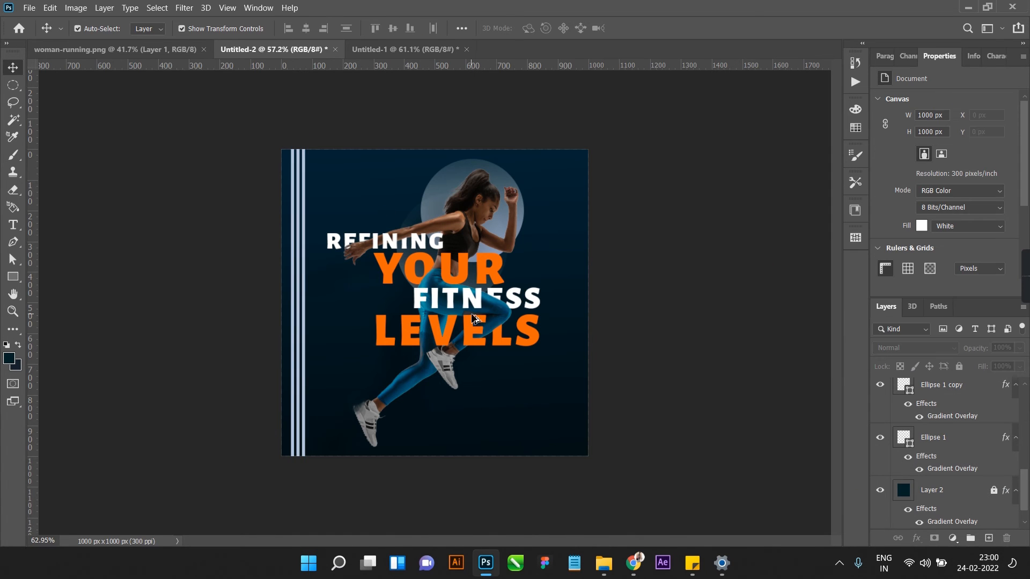
Step: Resize the three stripes together so that they span exactly the 1000 px canvas height, from its upper to its lower edge
scroll(472, 316, "up", 3)
scroll(469, 315, "down", 3)
left_click_drag(275, 264, 310, 284)
scroll(297, 286, "up", 2)
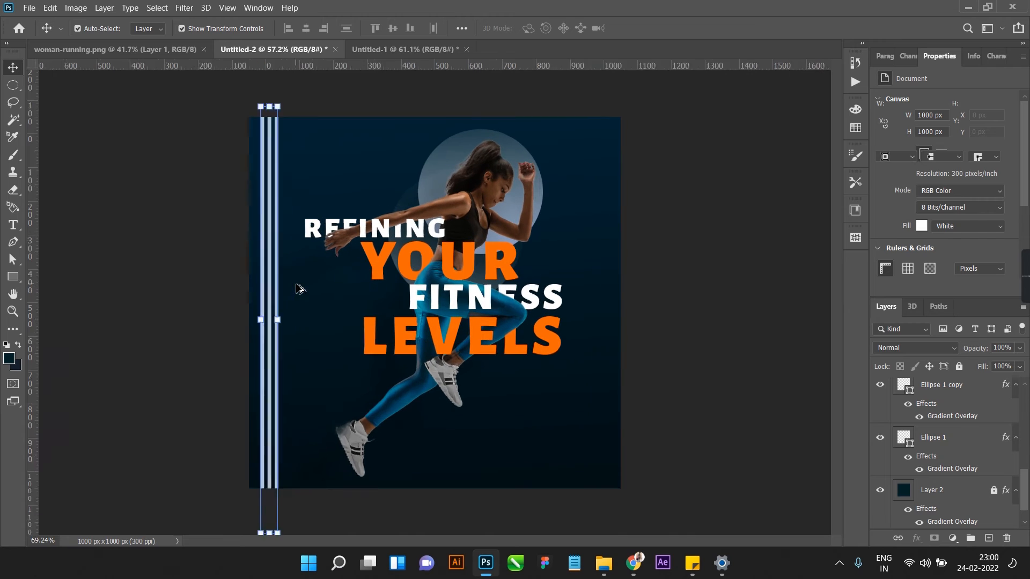
scroll(300, 288, "up", 2)
left_click_drag(243, 294, 317, 357)
left_click(95, 235)
scroll(94, 235, "down", 3)
key("ctrl+z")
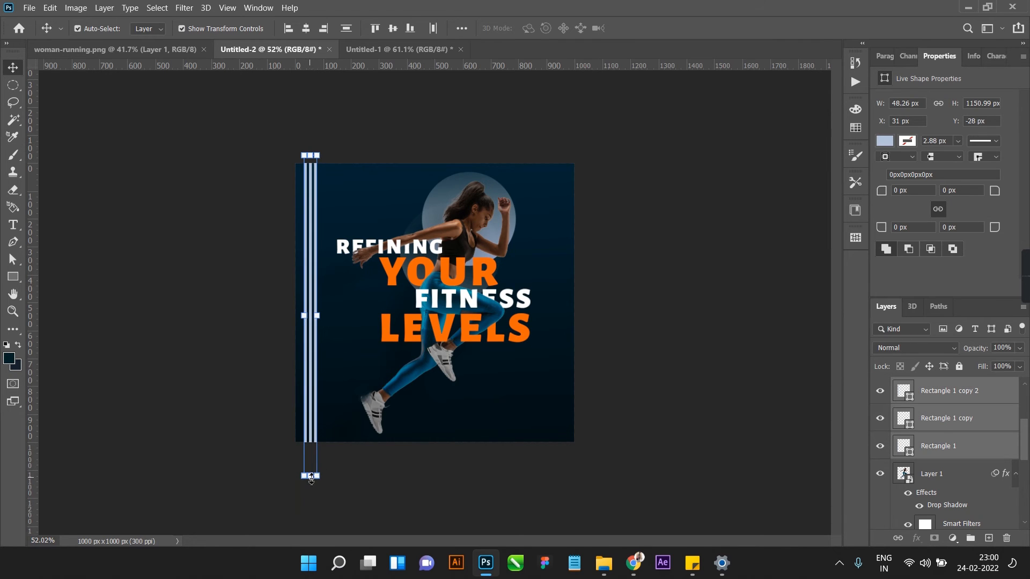
left_click_drag(311, 475, 311, 441)
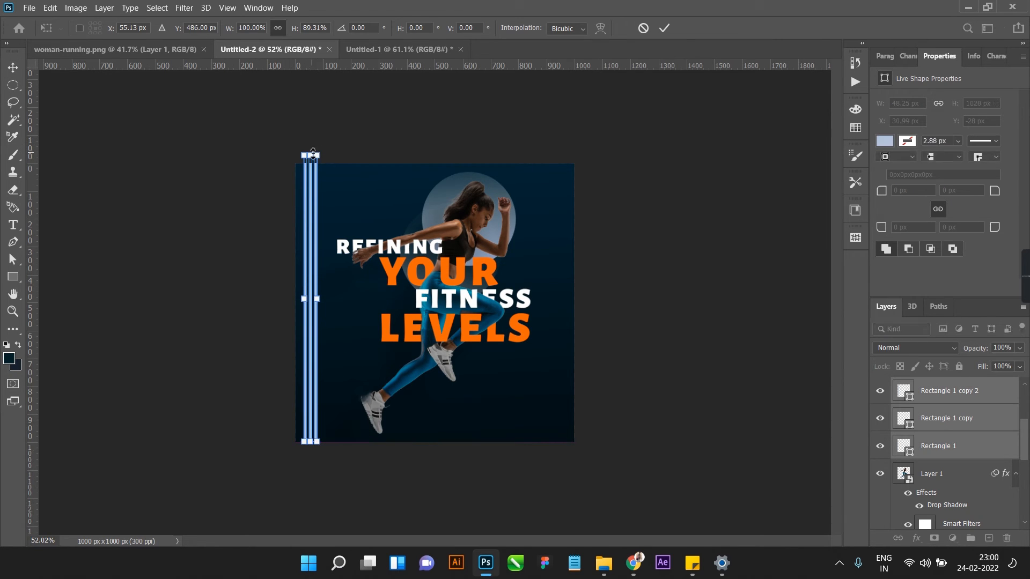
left_click_drag(317, 154, 317, 163)
left_click(678, 90)
Step: Scale the runner, headline and circles together to about 88% and move them toward the middle of the poster
scroll(577, 280, "down", 3)
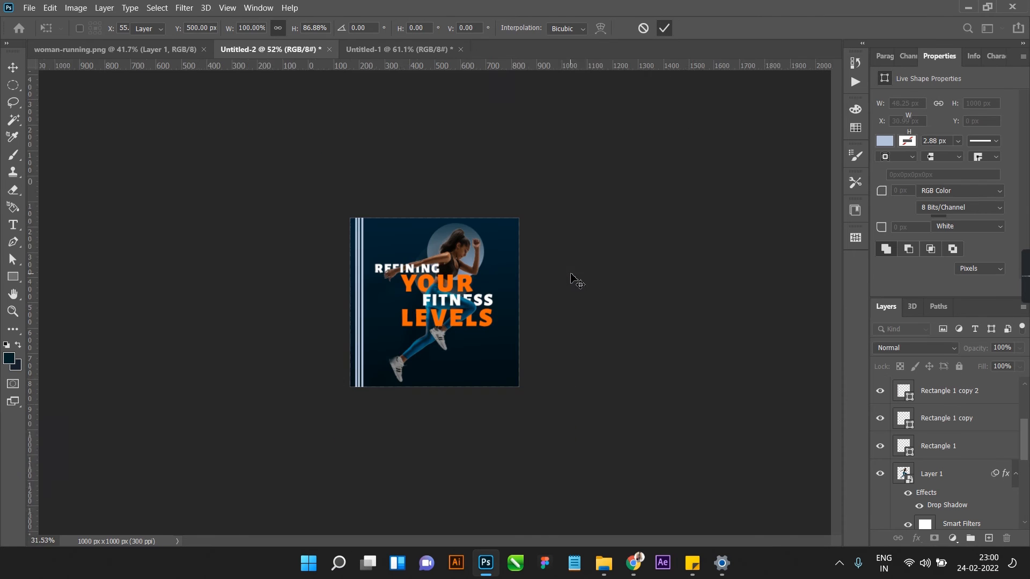
scroll(491, 314, "up", 5)
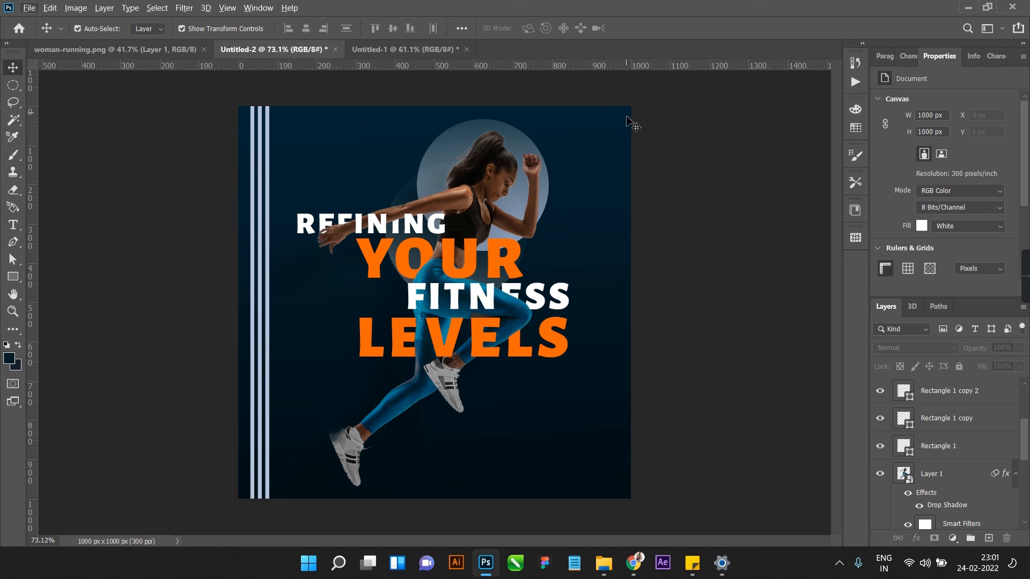
left_click_drag(620, 117, 269, 472)
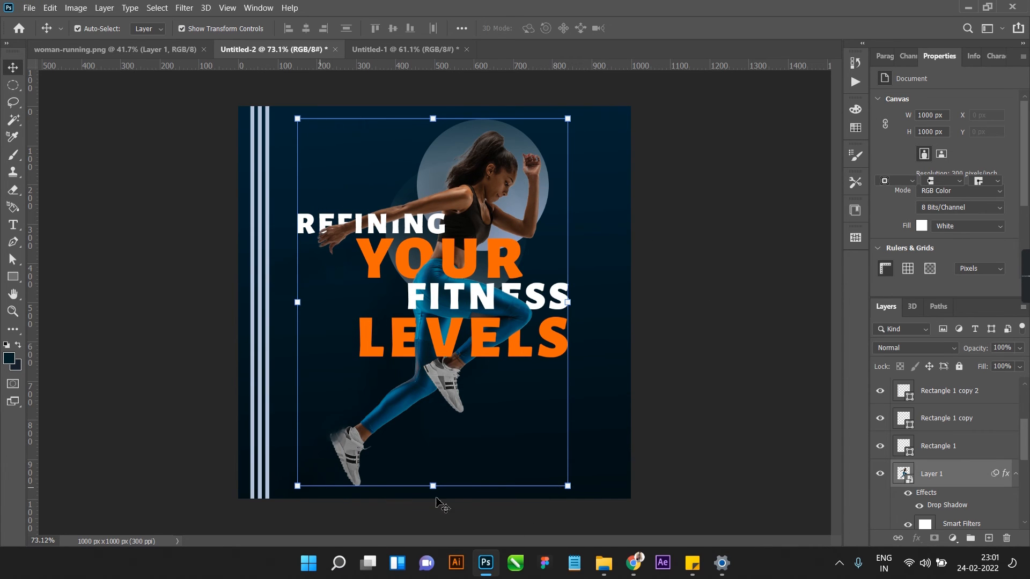
left_click(567, 486)
key("Return")
left_click_drag(568, 486, 549, 435)
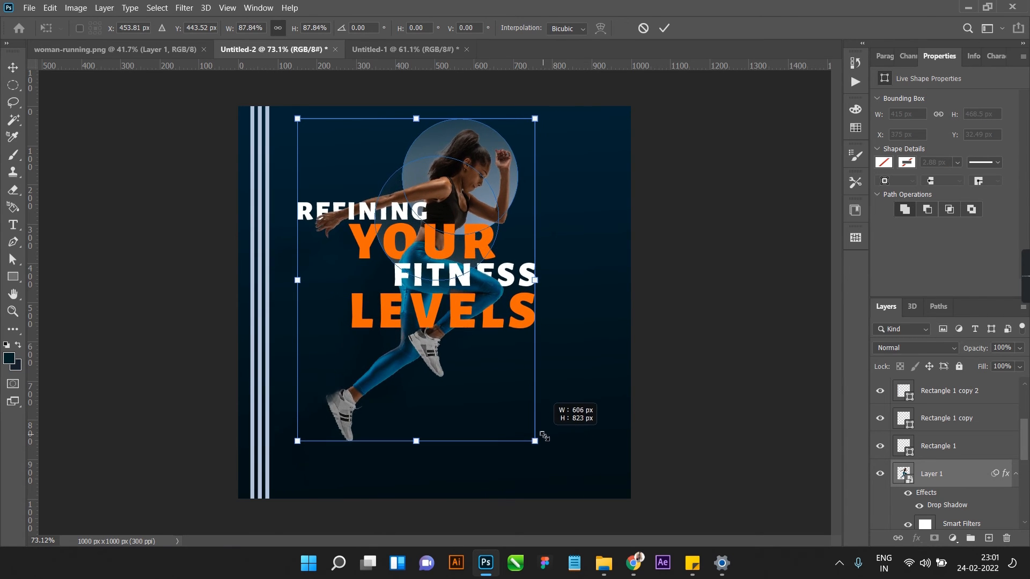
left_click_drag(469, 275, 482, 305)
left_click(665, 30)
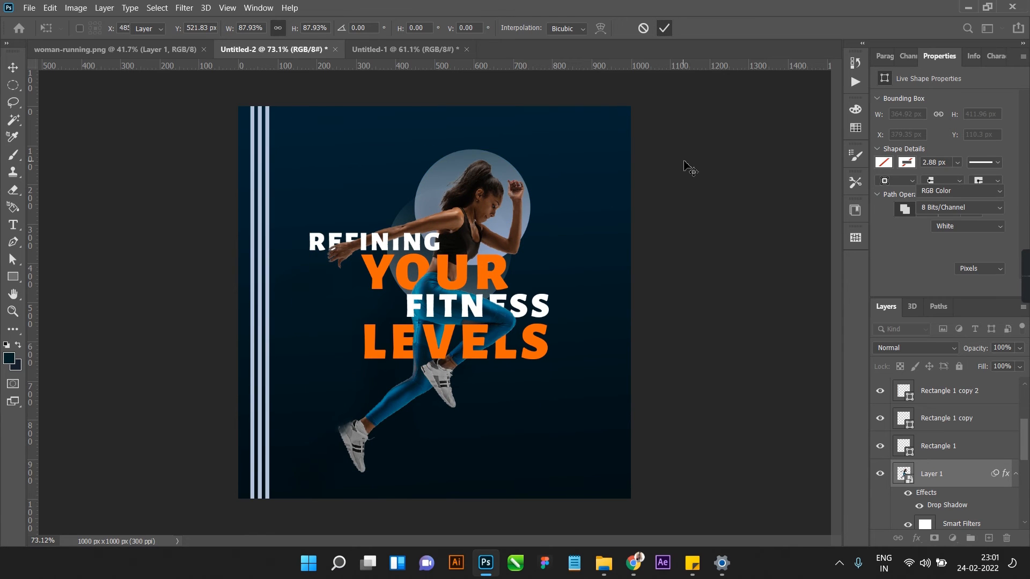
Step: Copy the "Keep calm and gym with us" line from Untitled-1 into the poster, placing it above the runner's circle
left_click(110, 50)
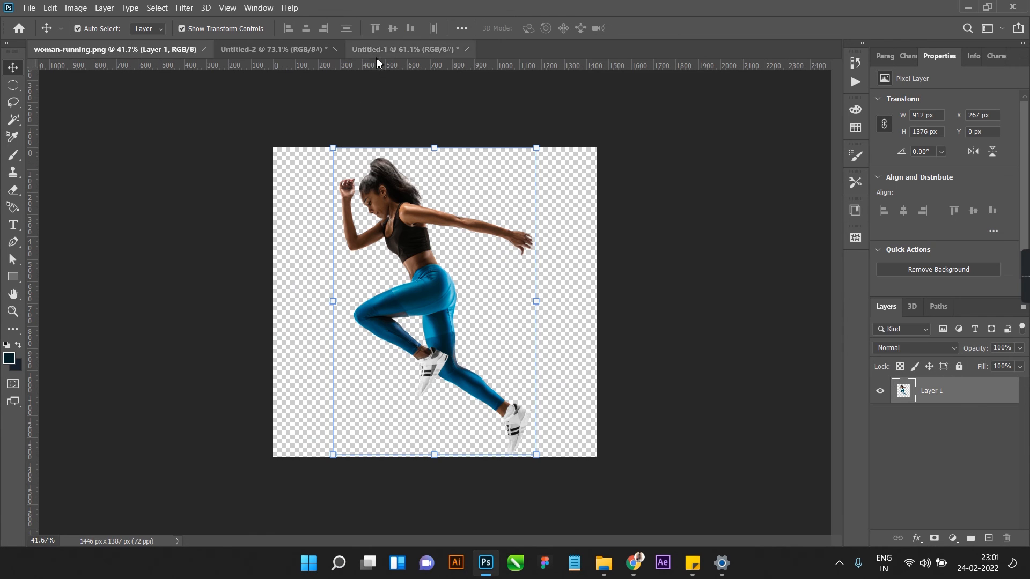
left_click(403, 49)
left_click(438, 174, "ctrl")
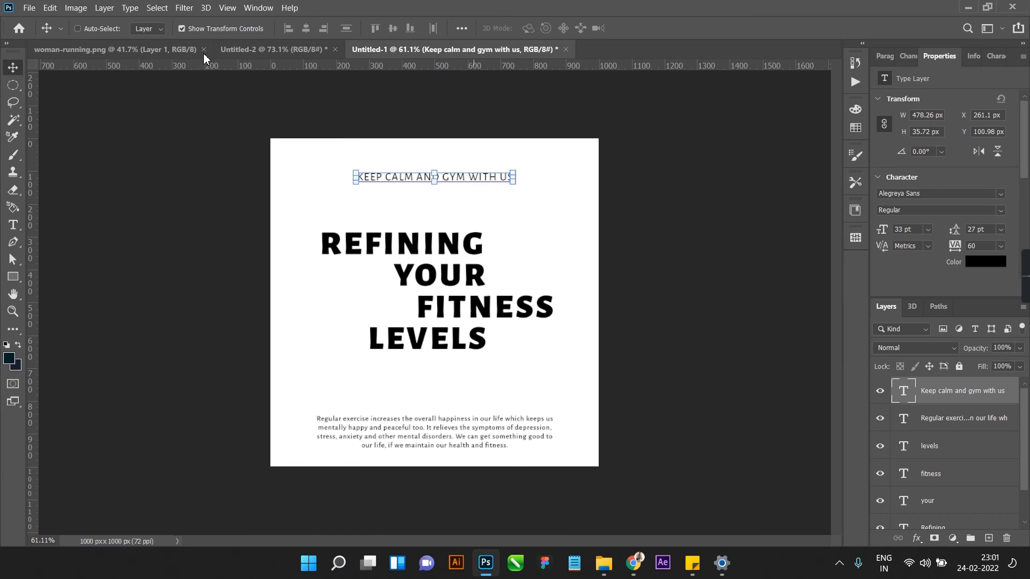
left_click_drag(206, 58, 495, 141)
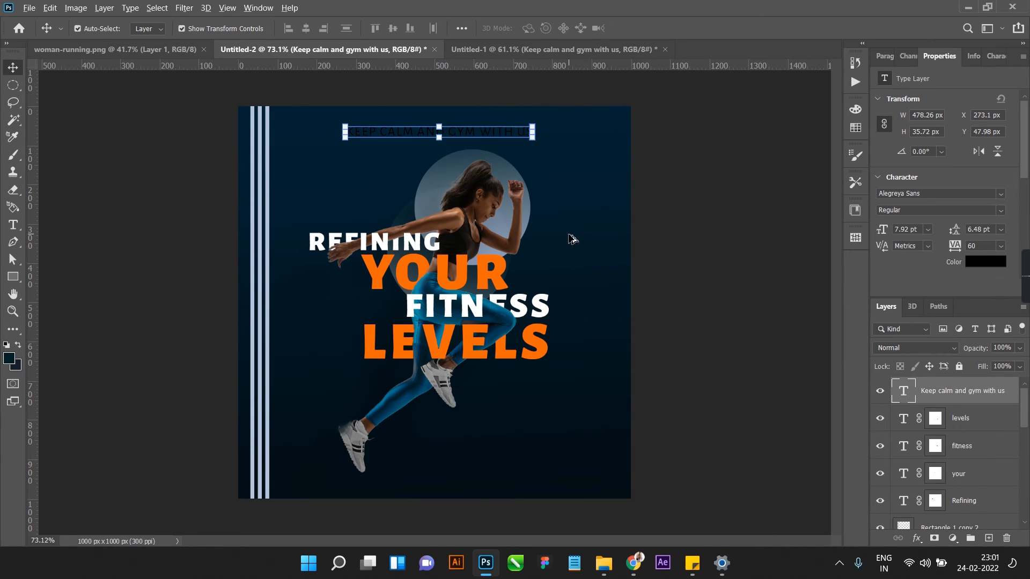
Step: Center the "Keep calm and gym with us" line horizontally on the background layer
left_click(573, 239)
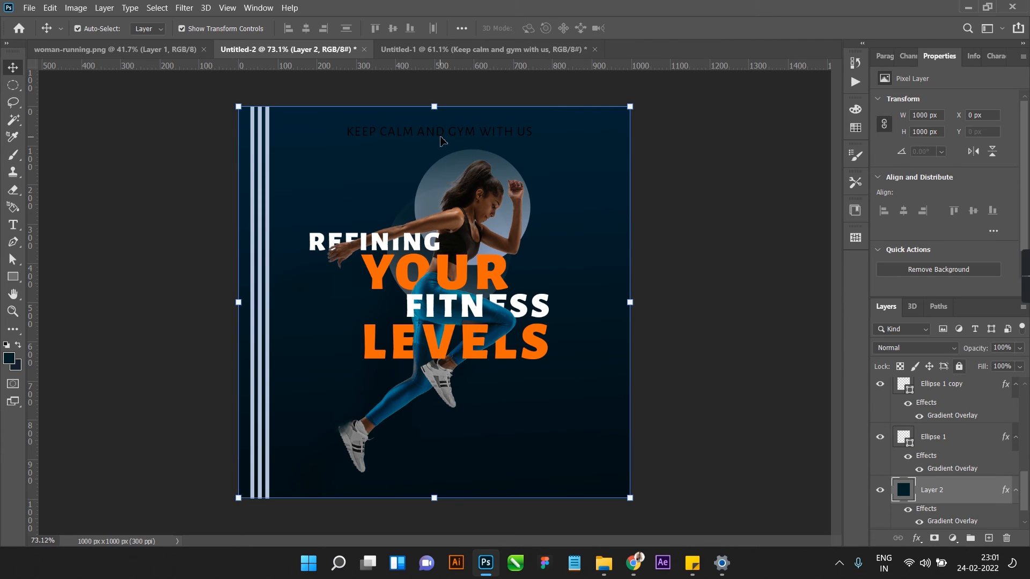
scroll(944, 473, "up", 10)
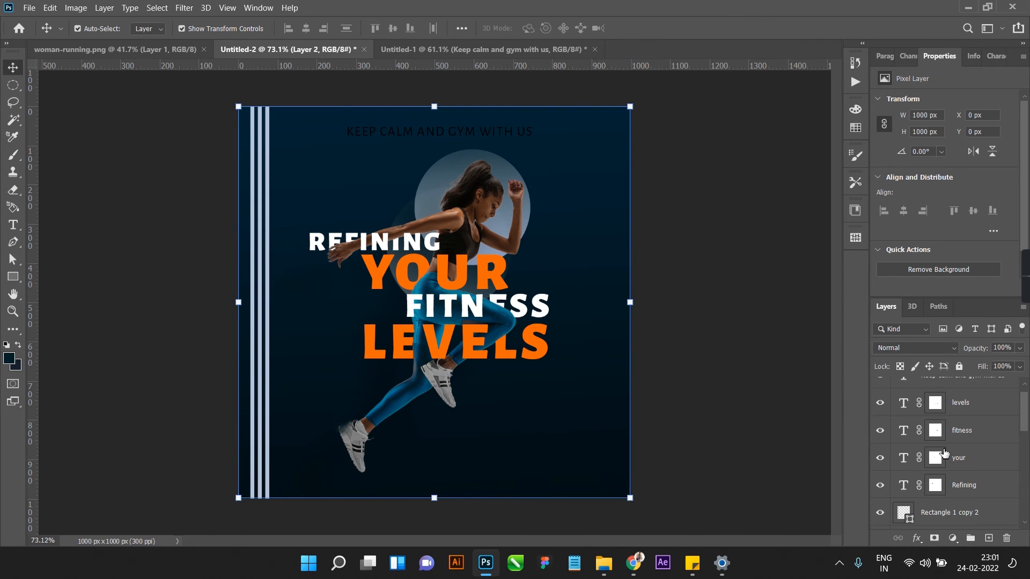
left_click(968, 393)
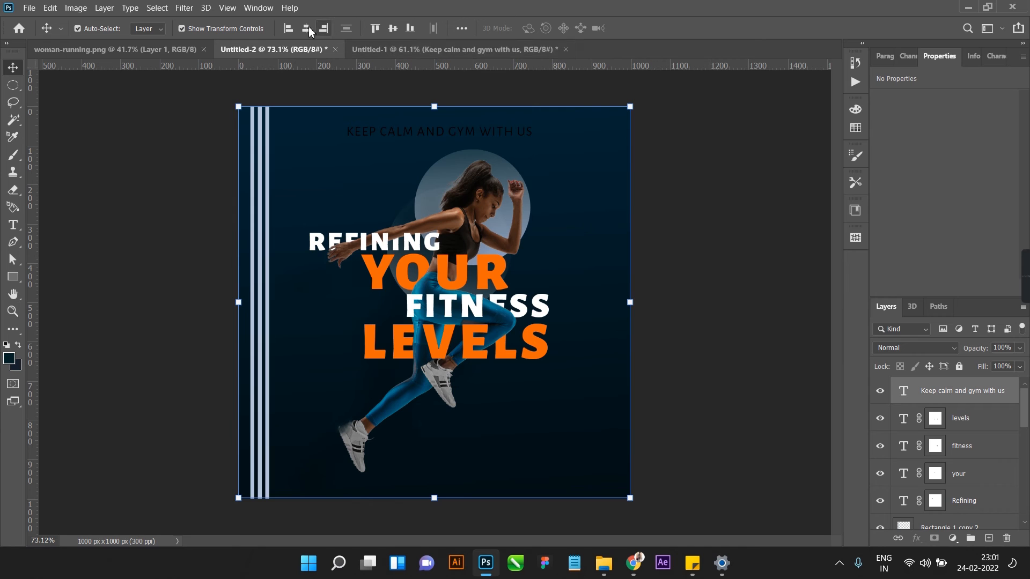
left_click(715, 255)
Step: Set the tagline's text color to white ffffff and nudge the line slightly to the right
left_click(444, 134)
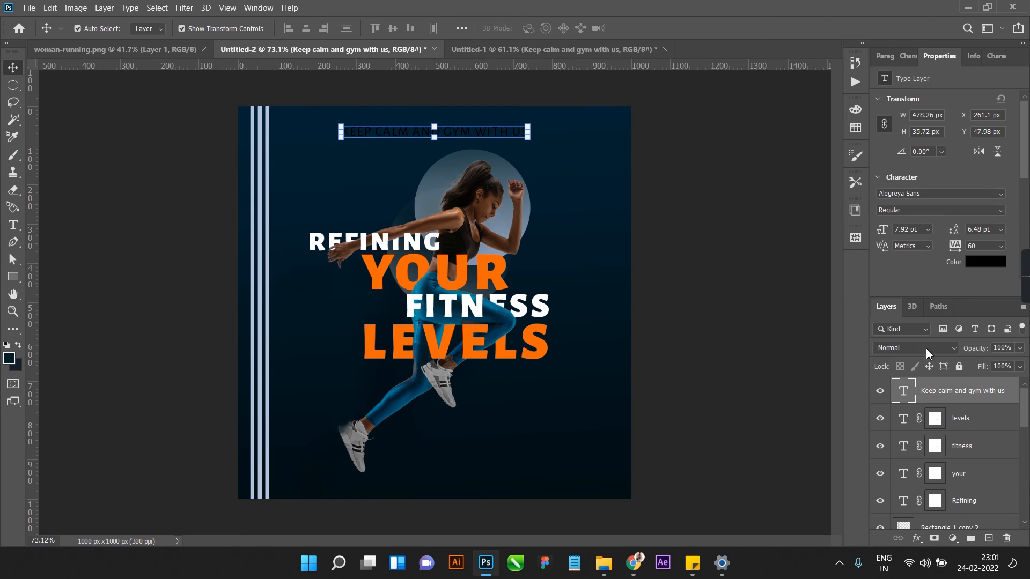
left_click(973, 271)
left_click_drag(747, 361, 572, 211)
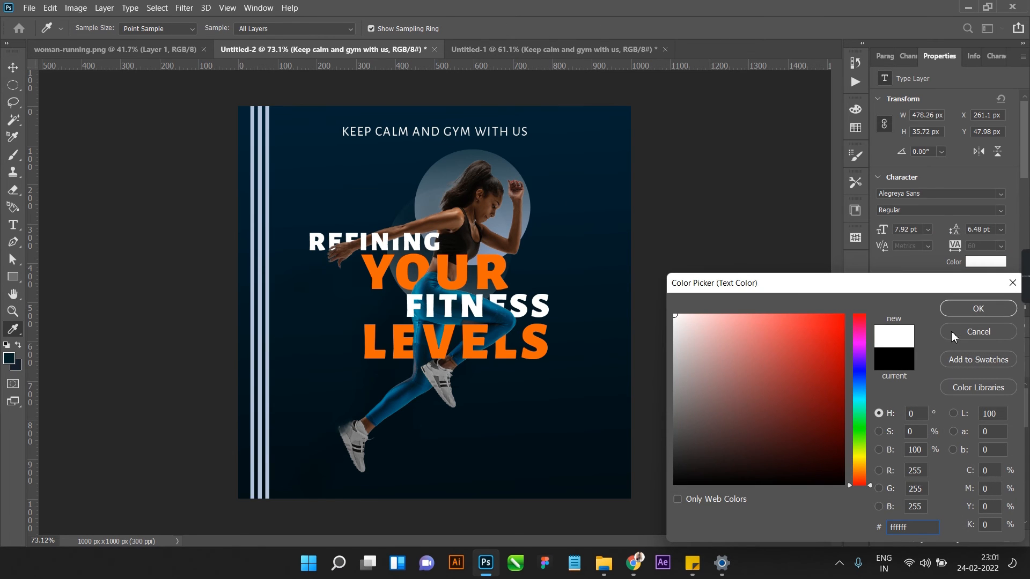
left_click(978, 309)
left_click(717, 224)
scroll(524, 161, "down", 5)
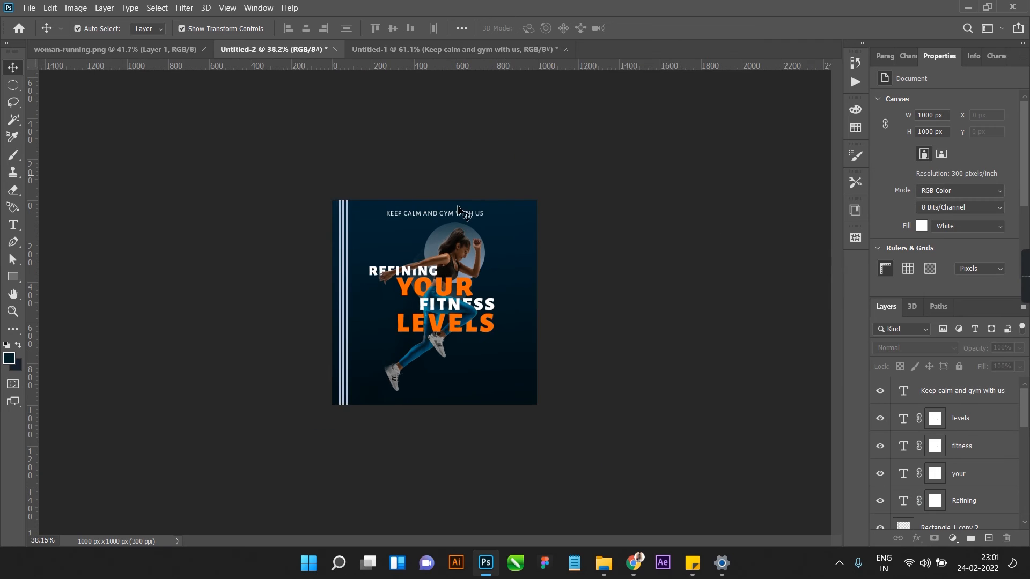
scroll(456, 207, "up", 4)
scroll(440, 159, "up", 1)
left_click_drag(442, 148, 447, 147)
Step: Copy the "Regular exercise increases..." paragraph from Untitled-1 into the poster, placing it near the lower edge
left_click(128, 50)
left_click(507, 49)
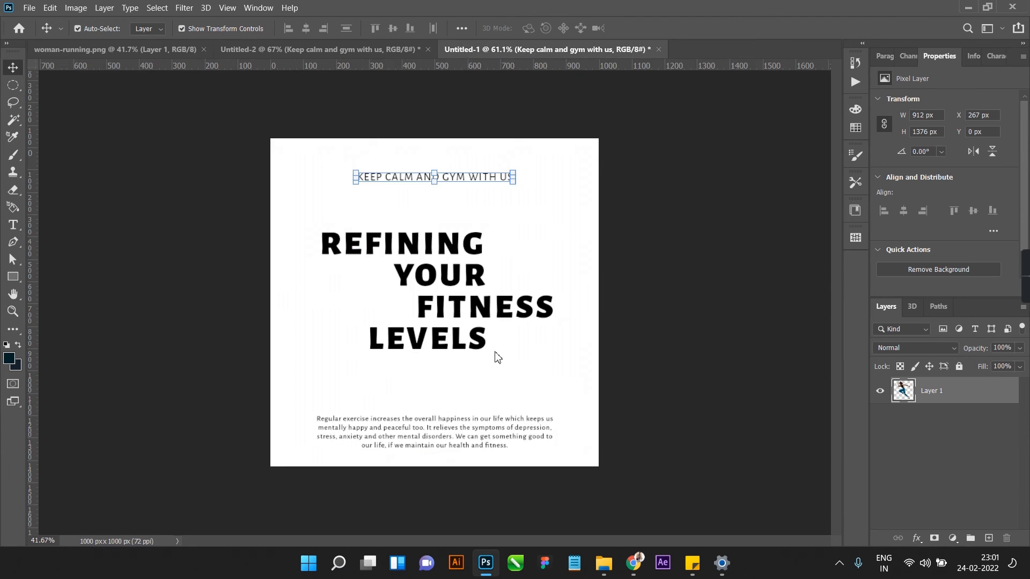
left_click(455, 436)
left_click_drag(261, 131, 491, 484)
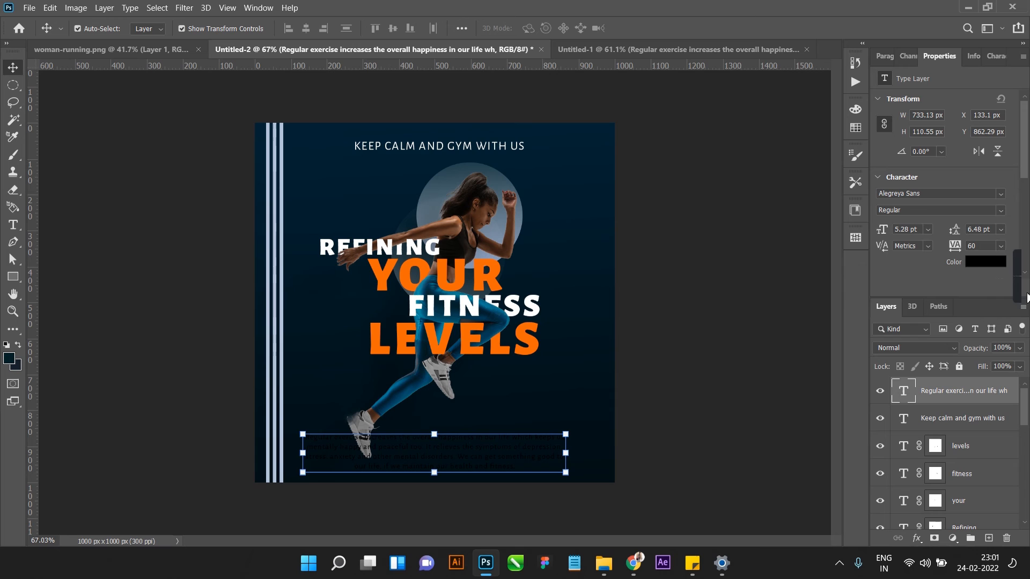
Step: Set the exercise paragraph's text color to white ffffff and shift it slightly right and up
left_click(974, 265)
left_click_drag(744, 345, 668, 303)
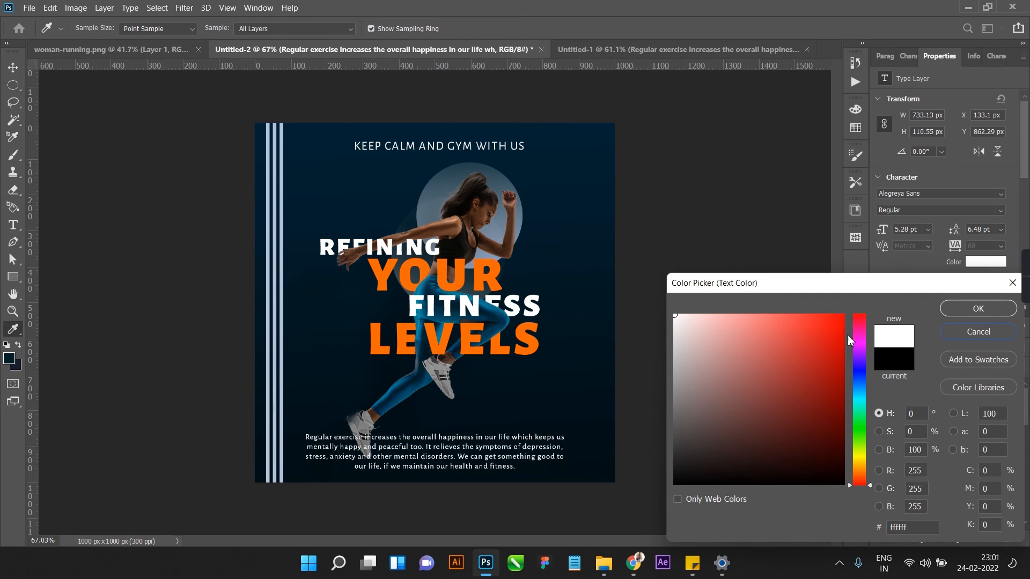
left_click(978, 309)
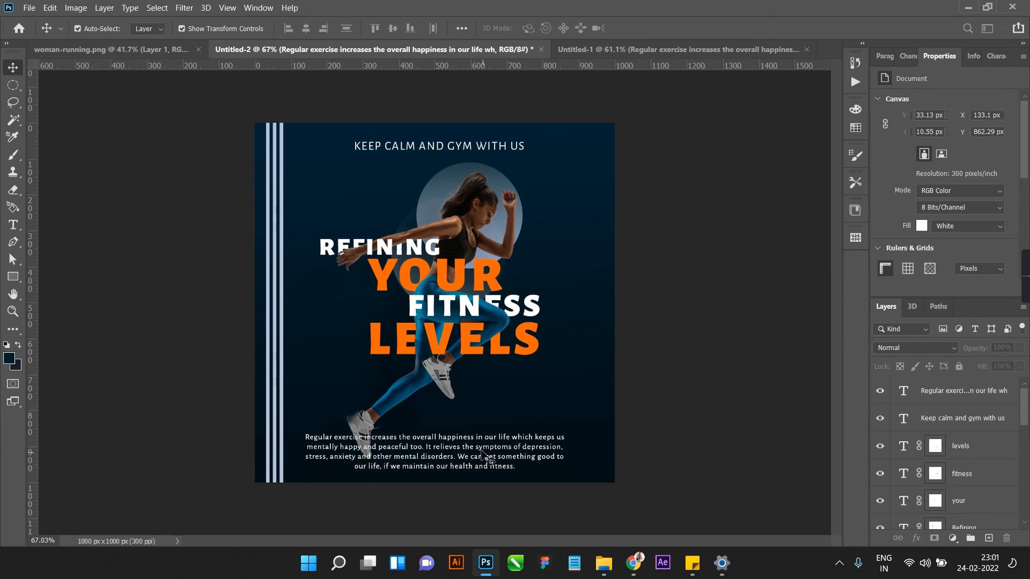
left_click_drag(483, 454, 486, 453)
left_click(662, 399)
Step: Duplicate one vertical stripe near the poster's right edge, widening it to about 29 px and lengthening it to about 1054 px
scroll(660, 399, "down", 4)
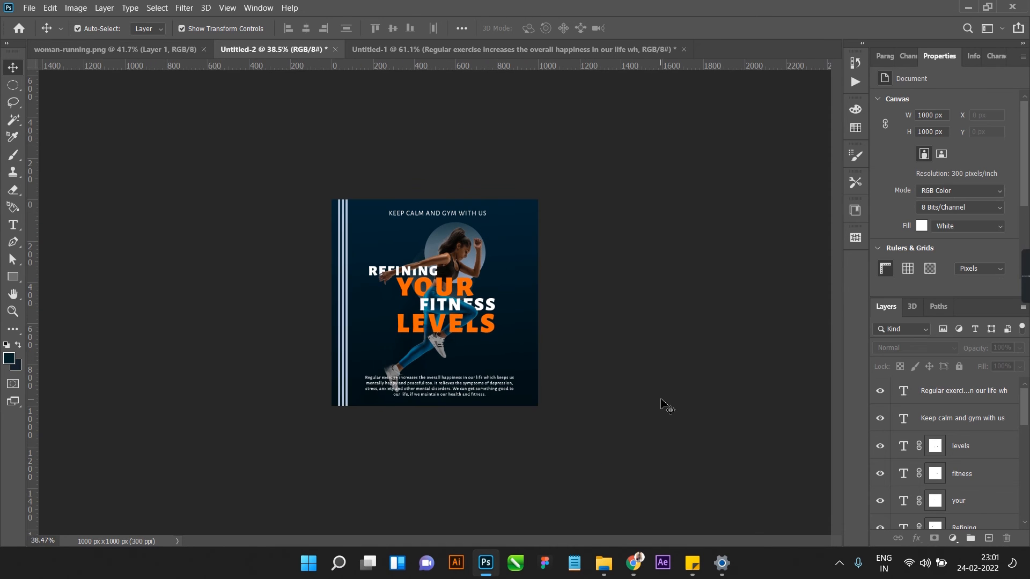
scroll(472, 378, "up", 4)
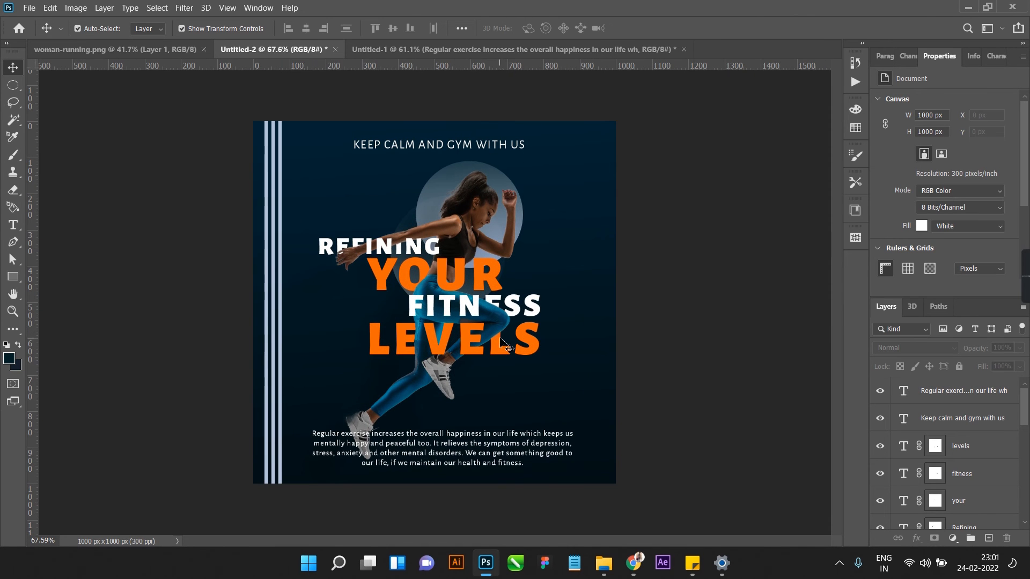
scroll(500, 339, "up", 1)
scroll(483, 332, "down", 3)
scroll(306, 297, "up", 3)
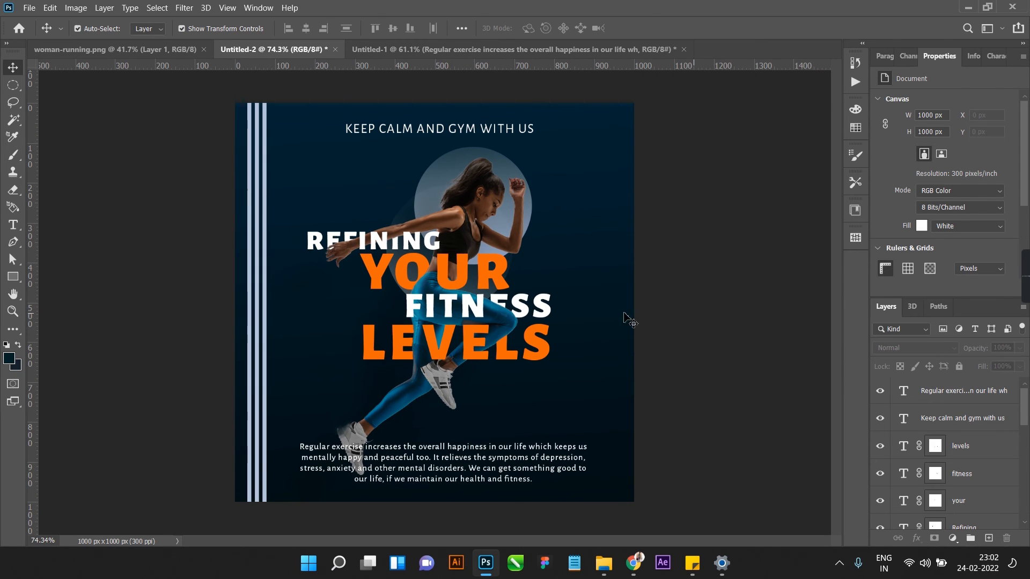
left_click_drag(258, 297, 621, 303)
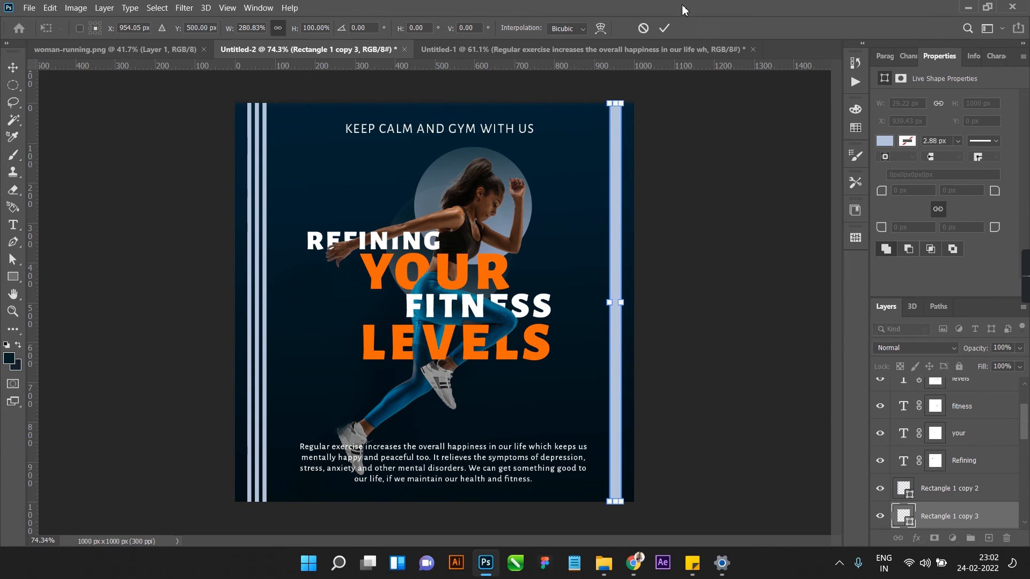
left_click(665, 30)
key("ctrl+t")
left_click_drag(615, 103, 616, 92)
left_click(663, 28)
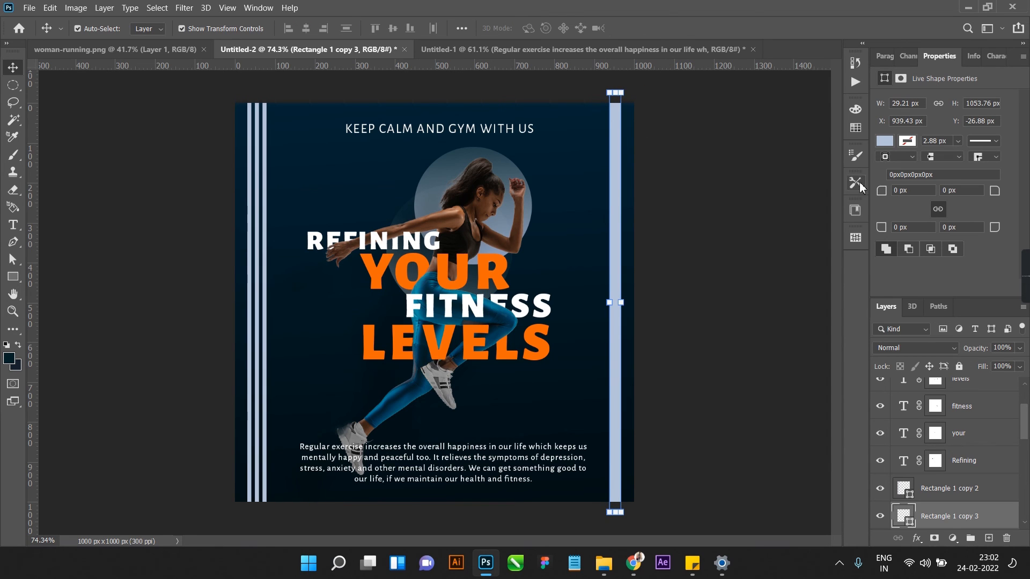
Step: Remove the fill of the copied stripe and give it a stroke in the recently used light blue-gray
left_click(890, 141)
left_click(853, 167)
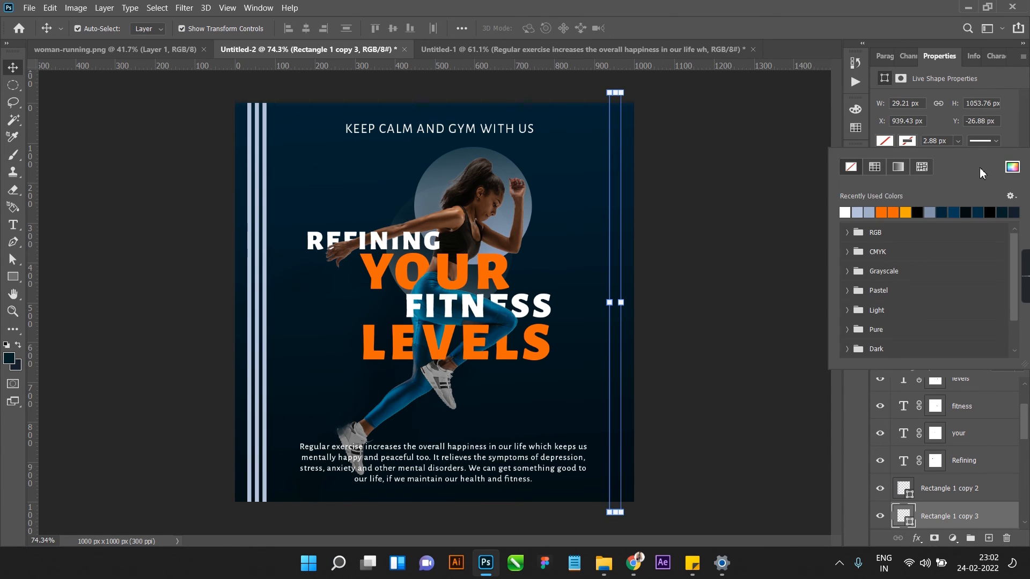
left_click(858, 213)
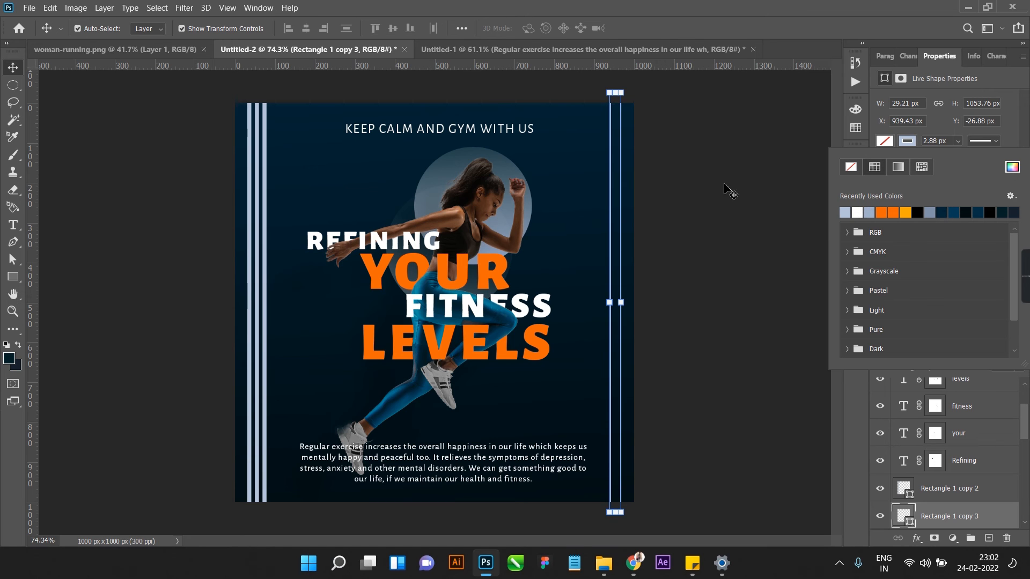
left_click(13, 70)
left_click(131, 156)
Step: Widen the outlined rectangle near the right edge to about 54 px, keeping it centered on its current position
scroll(564, 311, "down", 5)
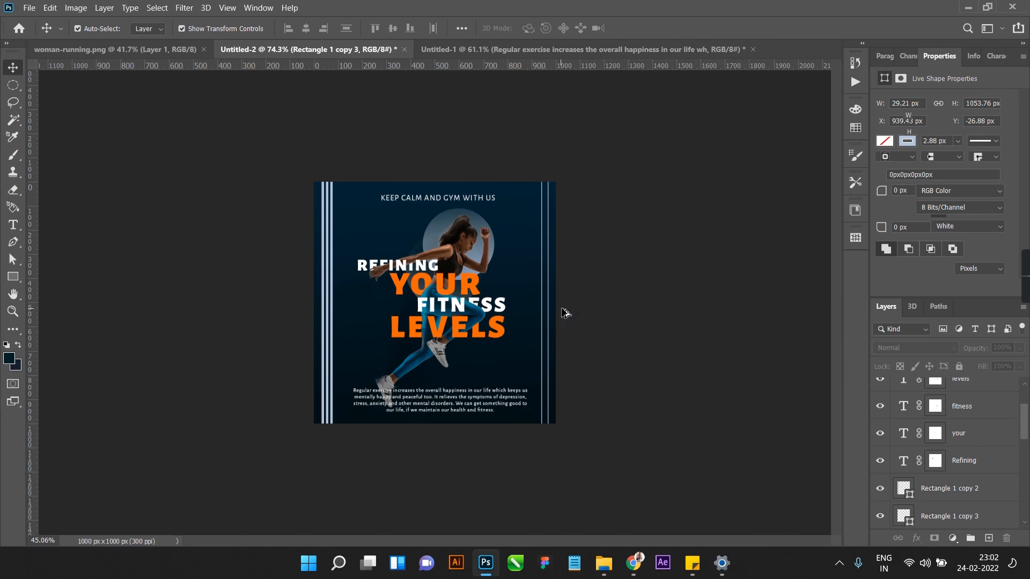
scroll(563, 310, "up", 9)
left_click(655, 318)
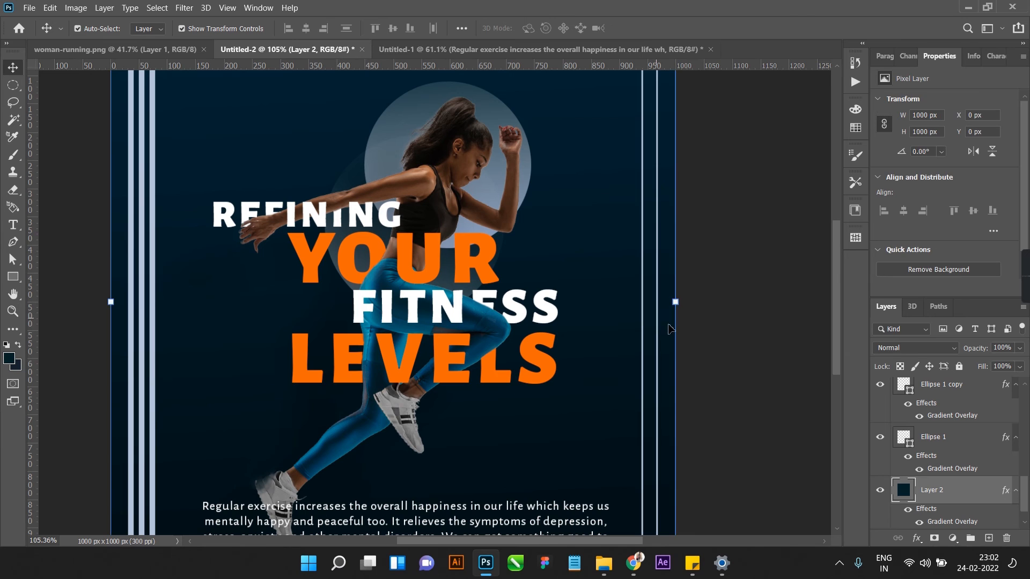
left_click(701, 327)
left_click(657, 343)
key("ctrl+t")
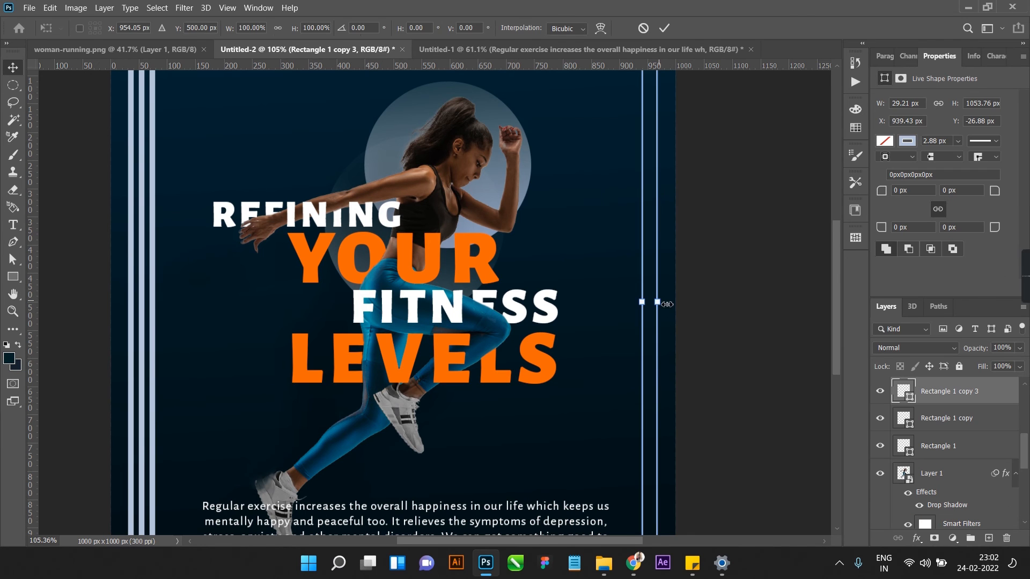
left_click_drag(659, 302, 667, 303)
scroll(667, 303, "down", 5)
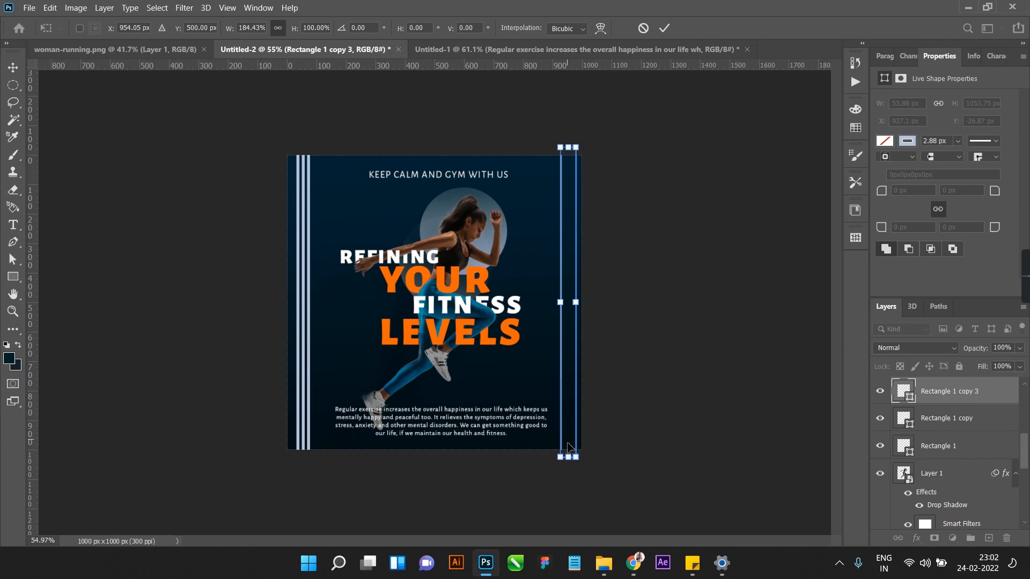
left_click(664, 29)
Step: Examine the whole poster layout, checking the balance of the runner, headline, stripes and outlined rectangle
scroll(660, 236, "down", 3)
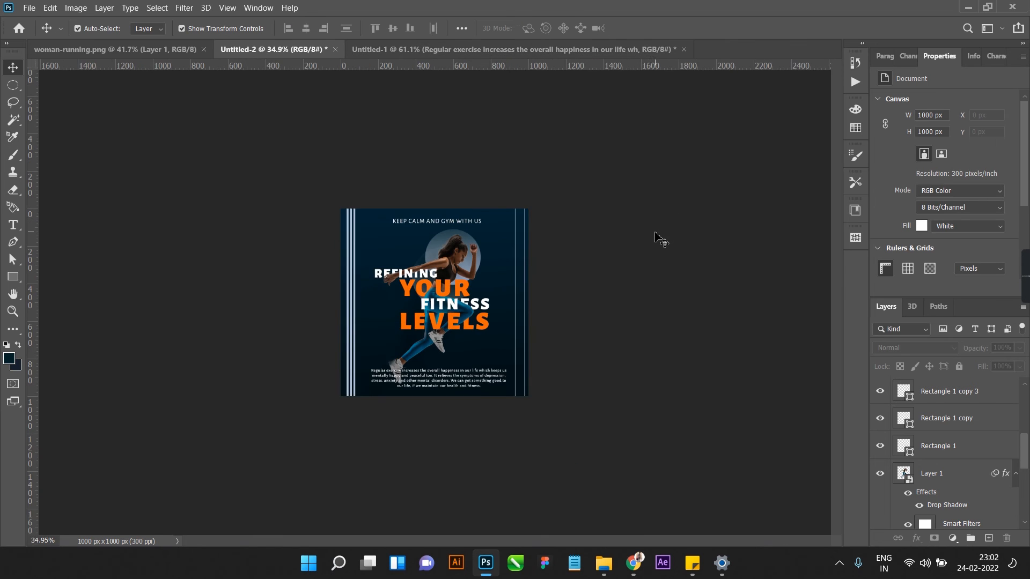
scroll(643, 268, "up", 6)
scroll(606, 330, "down", 4)
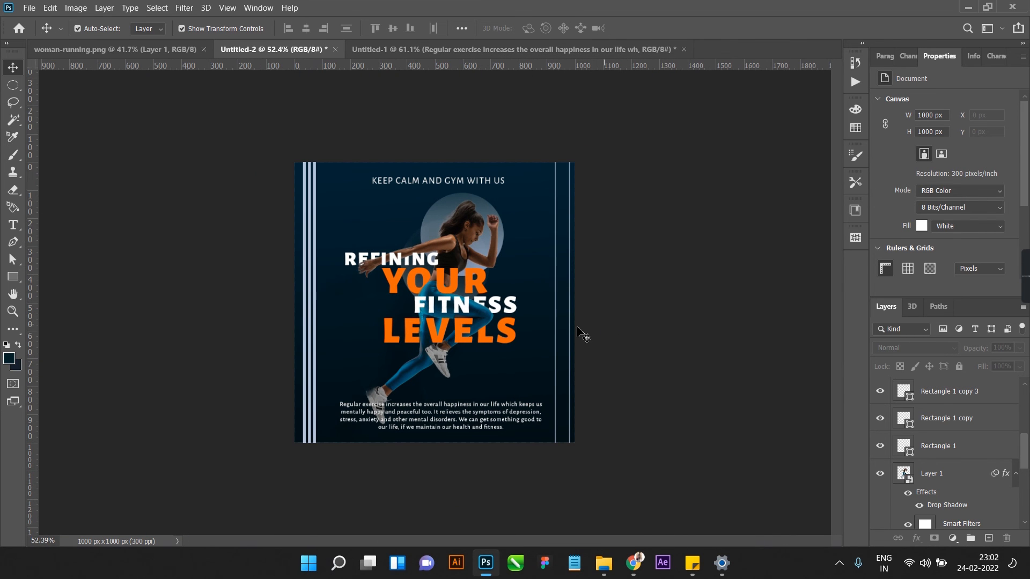
scroll(467, 252, "up", 2)
left_click(466, 235)
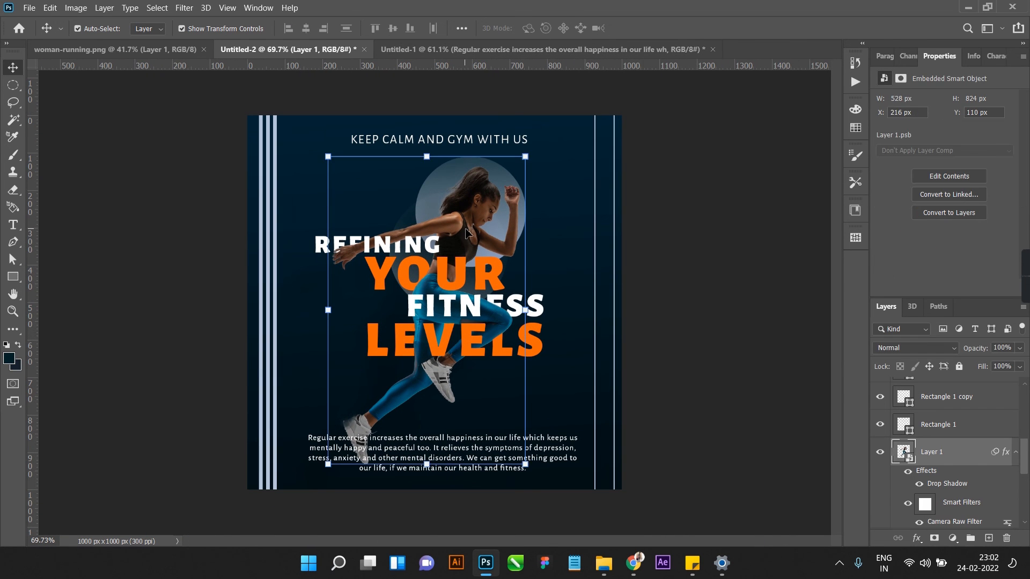
left_click(665, 264)
scroll(665, 264, "down", 3)
scroll(476, 359, "up", 3)
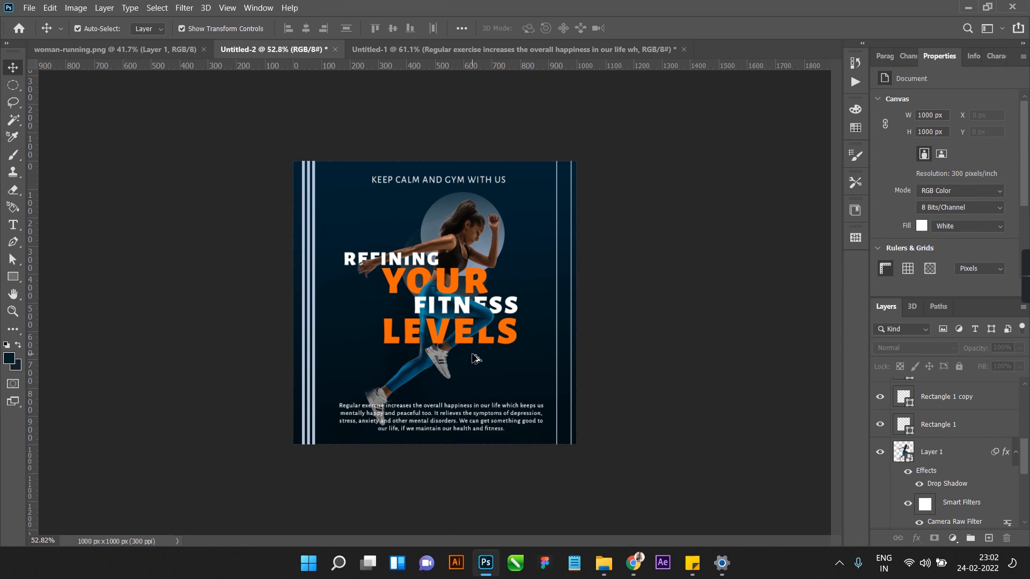
left_click_drag(270, 326, 316, 329)
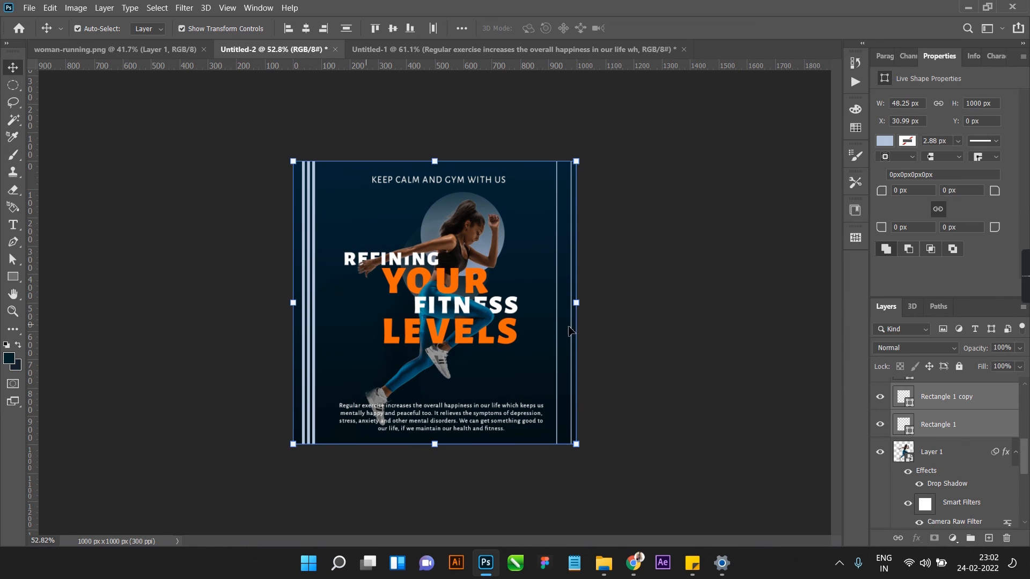
left_click(593, 327)
left_click(481, 326)
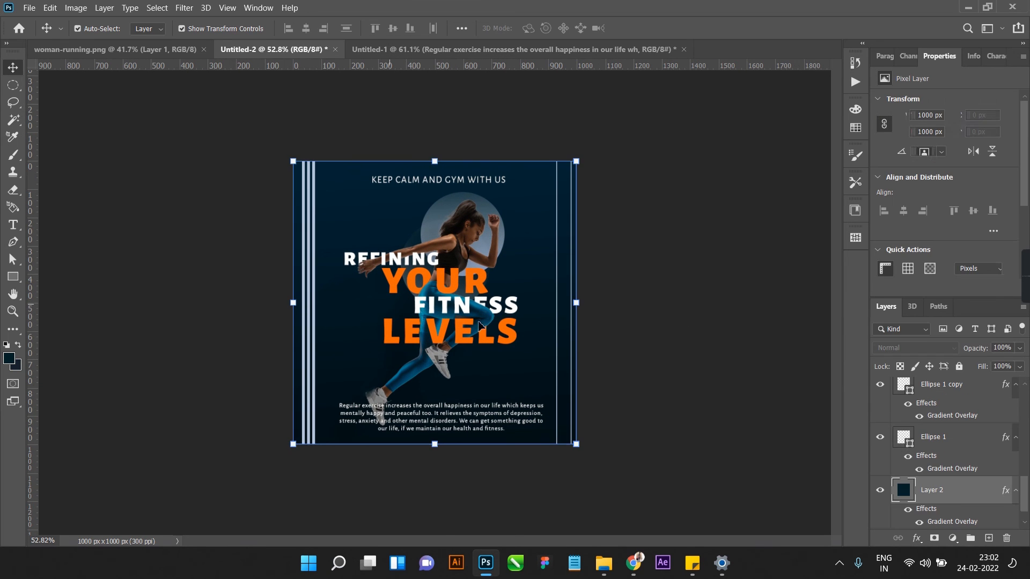
Step: Lock the dark gradient background layer so it cannot be selected or moved
left_click(959, 368)
mouse_move(617, 274)
left_mouse_down()
mouse_move(561, 265)
mouse_move(600, 275)
left_mouse_up()
key("ctrl+0")
left_click_drag(714, 270, 638, 265)
left_click(638, 231)
scroll(634, 225, "down", 2)
scroll(450, 280, "up", 2)
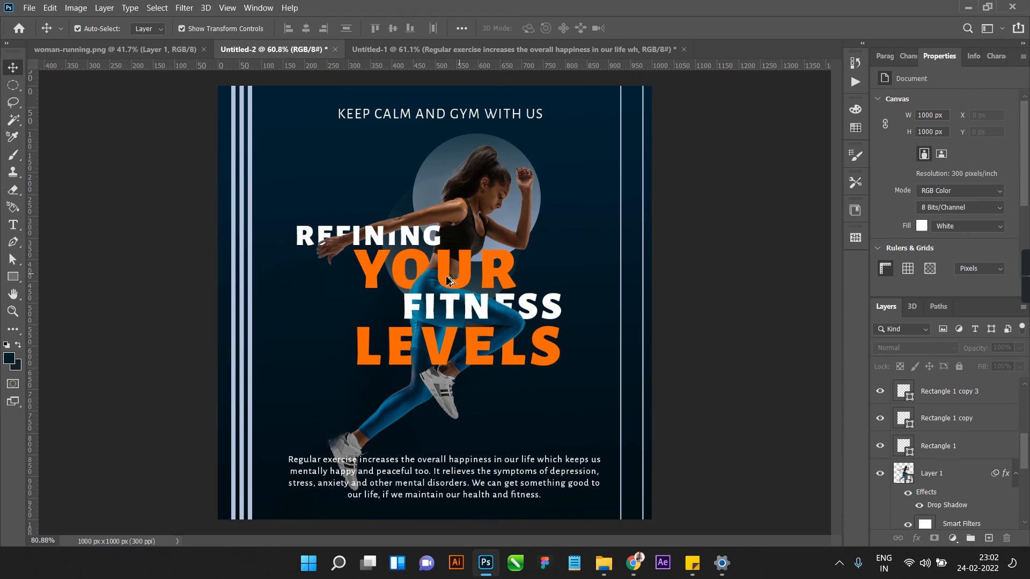
Step: Duplicate the headline word FITNESS toward the poster's right edge and fill the copy's layer mask with white (ffffff)
left_click_drag(462, 307, 605, 307, "alt")
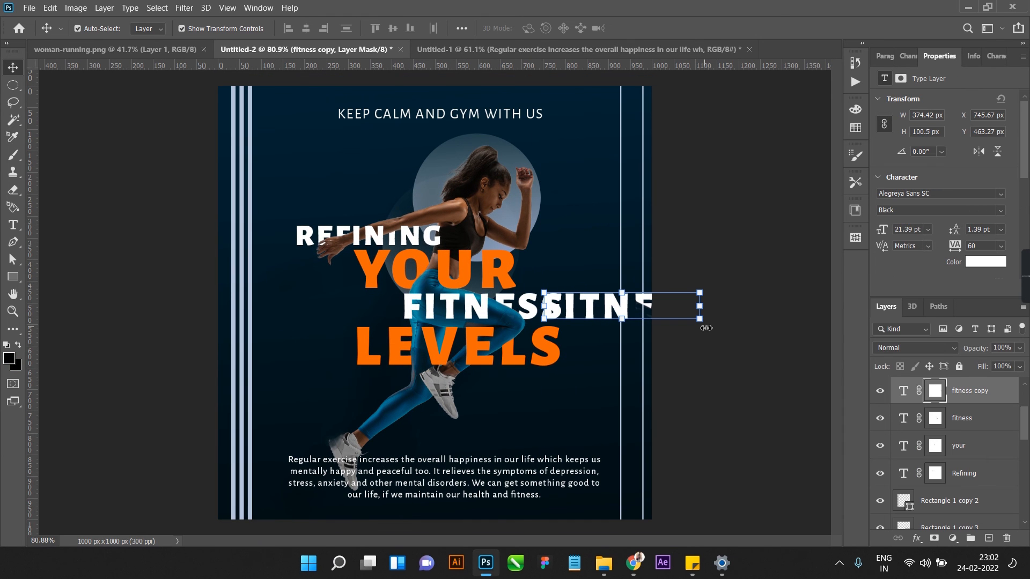
left_click(944, 399)
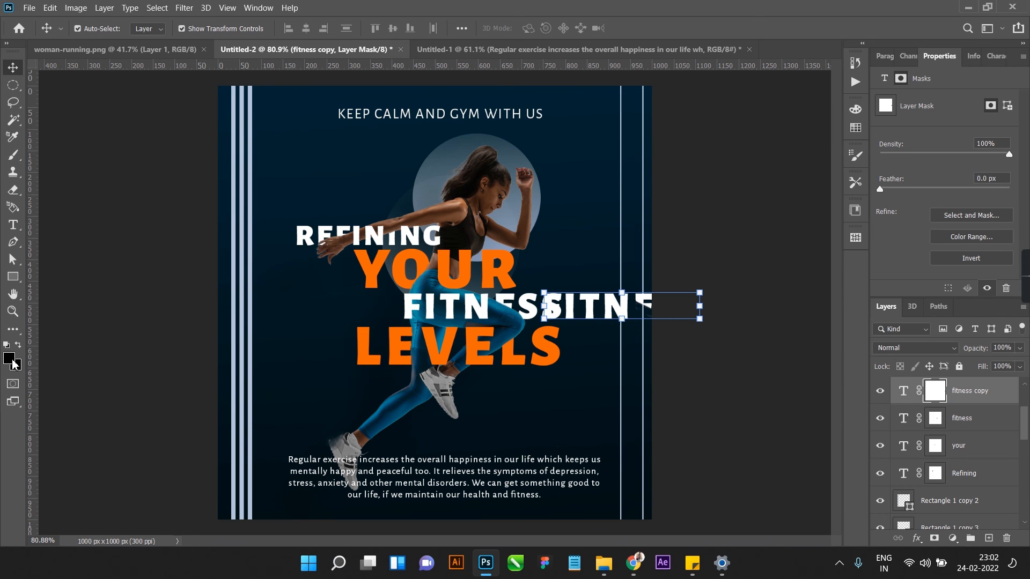
left_click(9, 359)
type("ffffff")
left_click(972, 315)
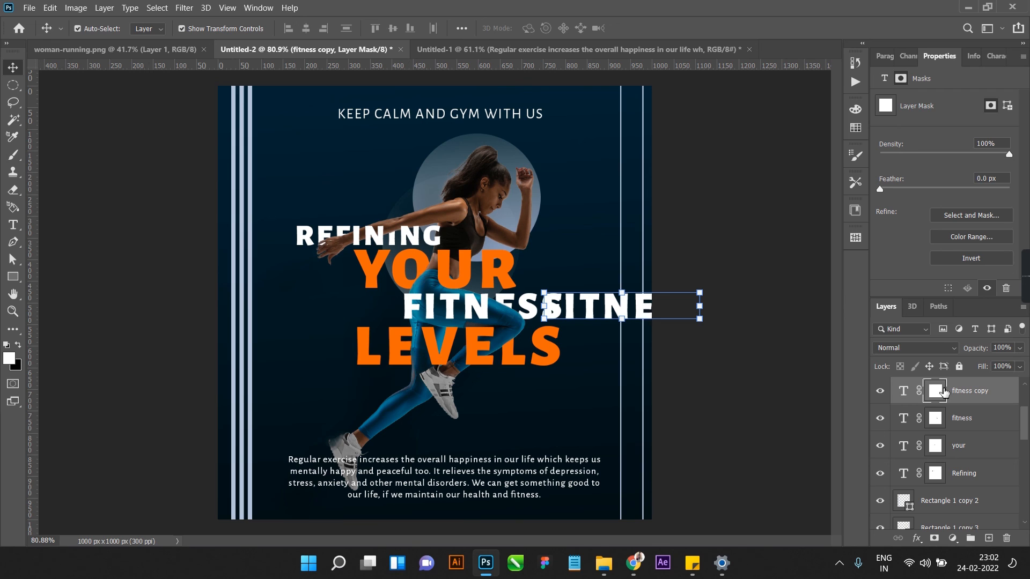
Step: Rotate the FITNESS copy 90° and scale it to about 236% so it runs vertically along the poster's right edge
left_click_drag(714, 329, 673, 499)
left_click_drag(633, 446, 621, 447)
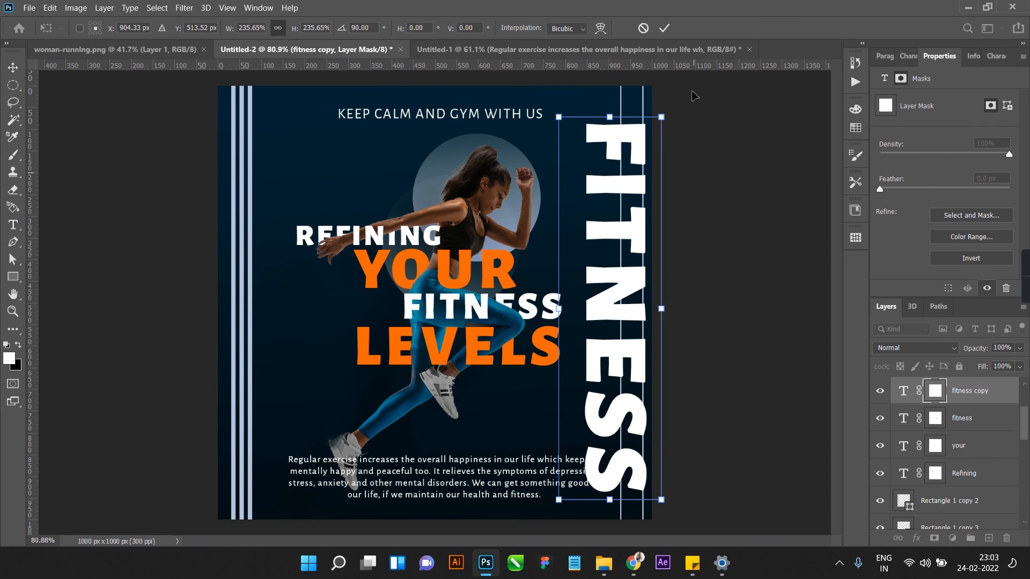
left_click(666, 29)
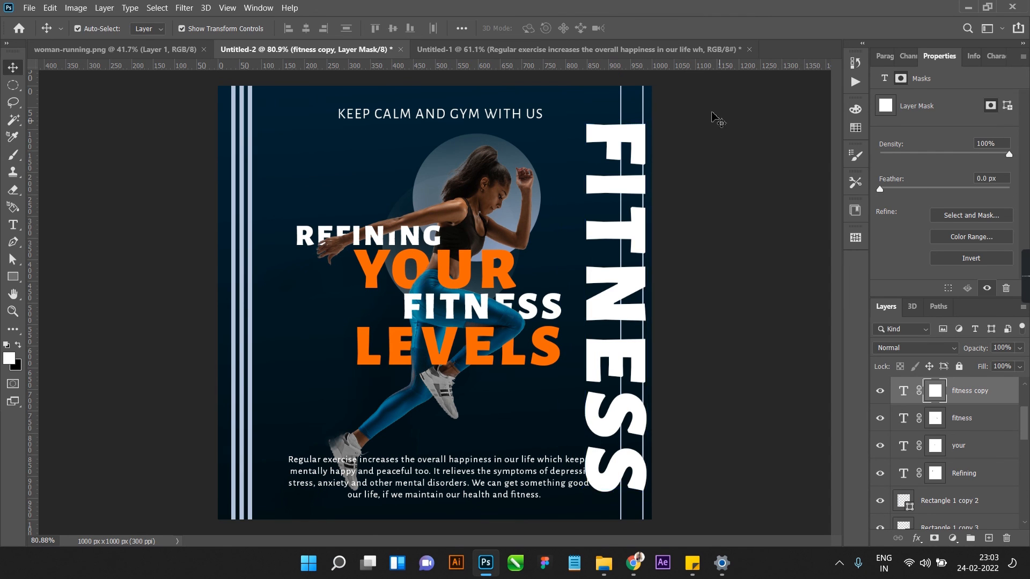
Step: Hide the outlined rectangle near the right edge and move the vertical FITNESS text up to Y about 31 px
left_click_drag(701, 104, 647, 102)
left_click(880, 528)
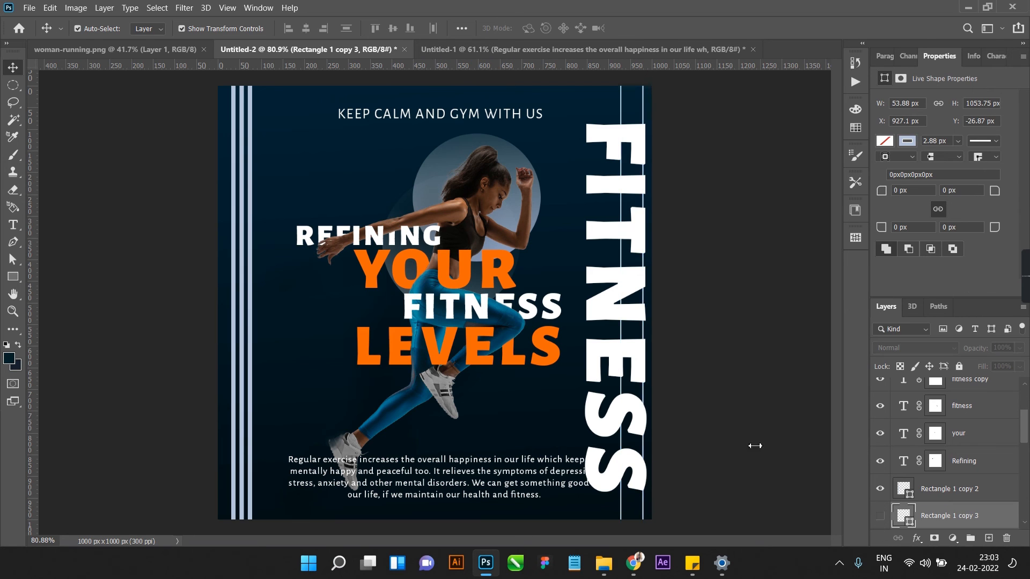
mouse_move(634, 401)
left_mouse_down()
mouse_move(634, 368)
mouse_move(635, 383)
left_mouse_up()
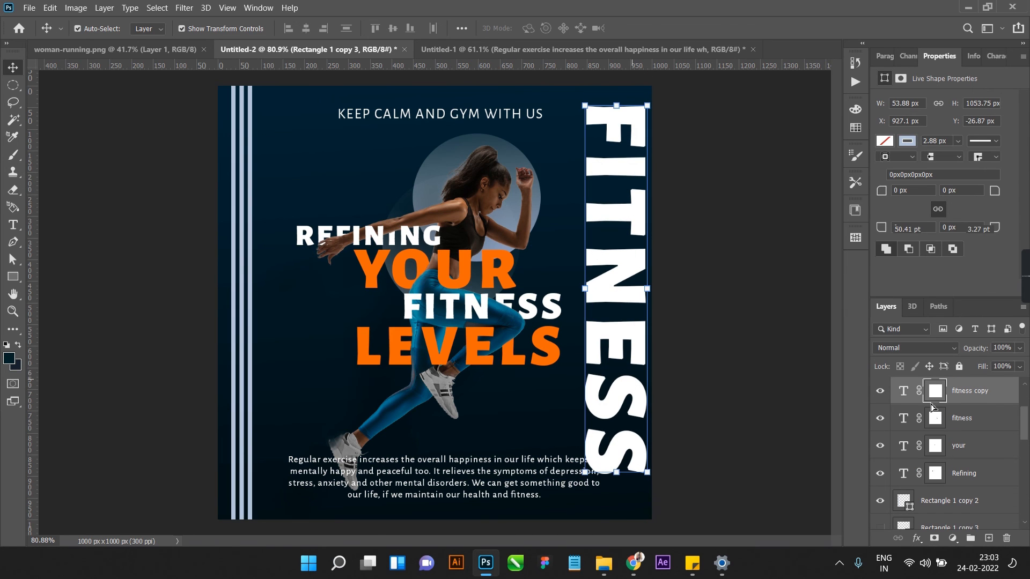
Step: Add a 4 px white outside stroke at 42% opacity to the vertical FITNESS text
left_click(917, 538)
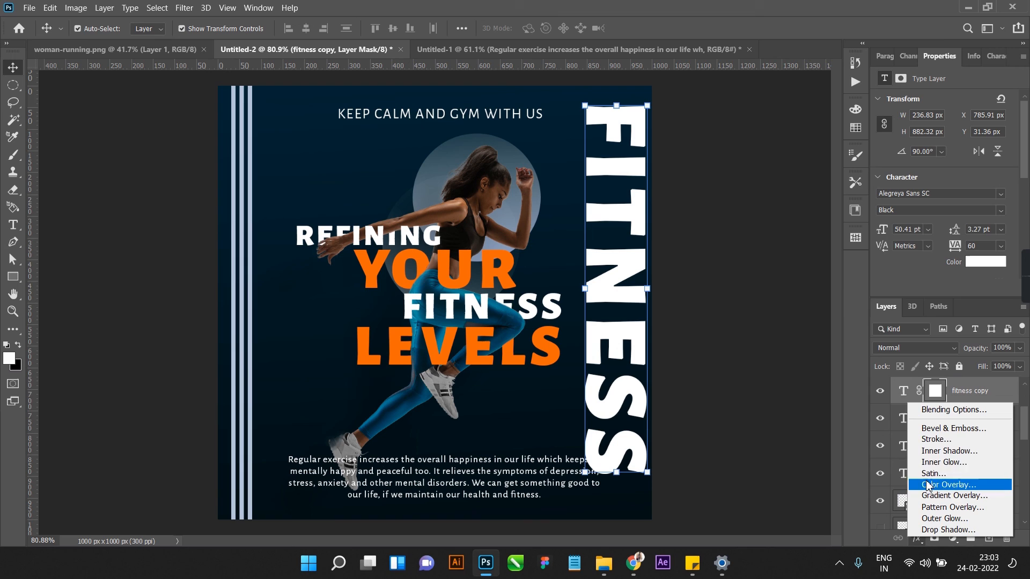
left_click(902, 393)
left_click(904, 392)
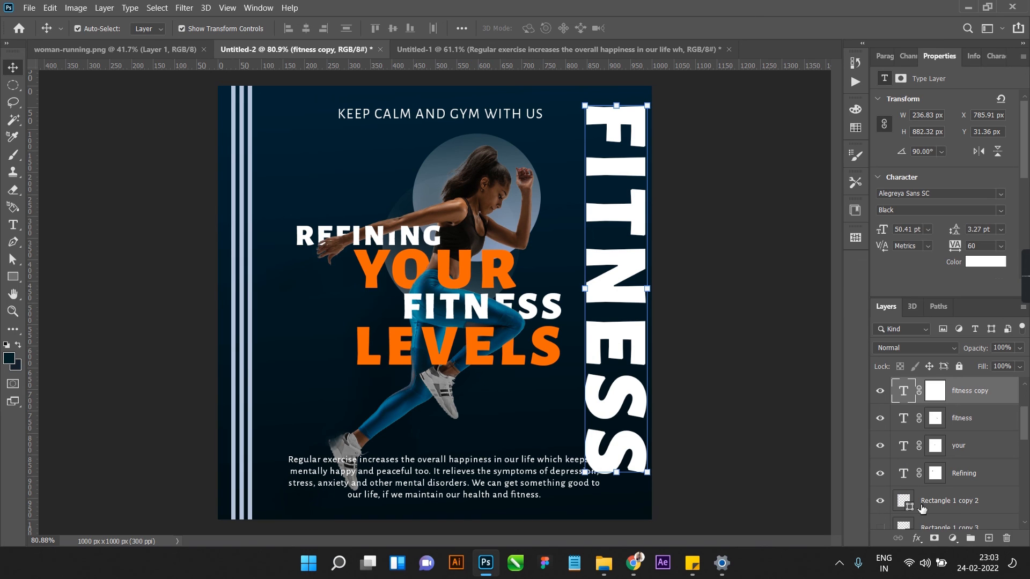
left_click(917, 539)
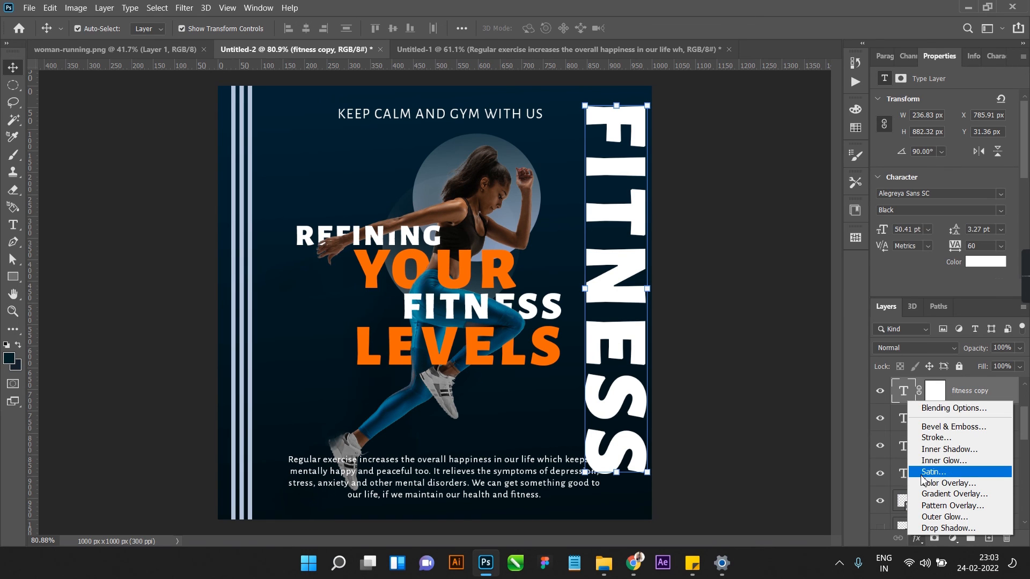
left_click(937, 439)
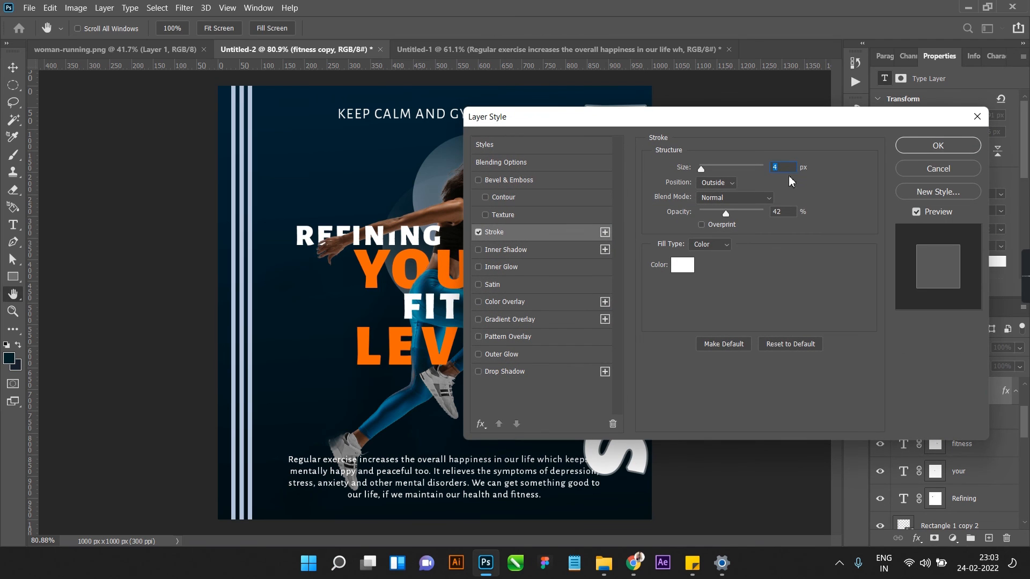
left_click(938, 145)
Step: Reduce the vertical FITNESS text's fill to 0% so only its stroke outline shows
left_click(1019, 366)
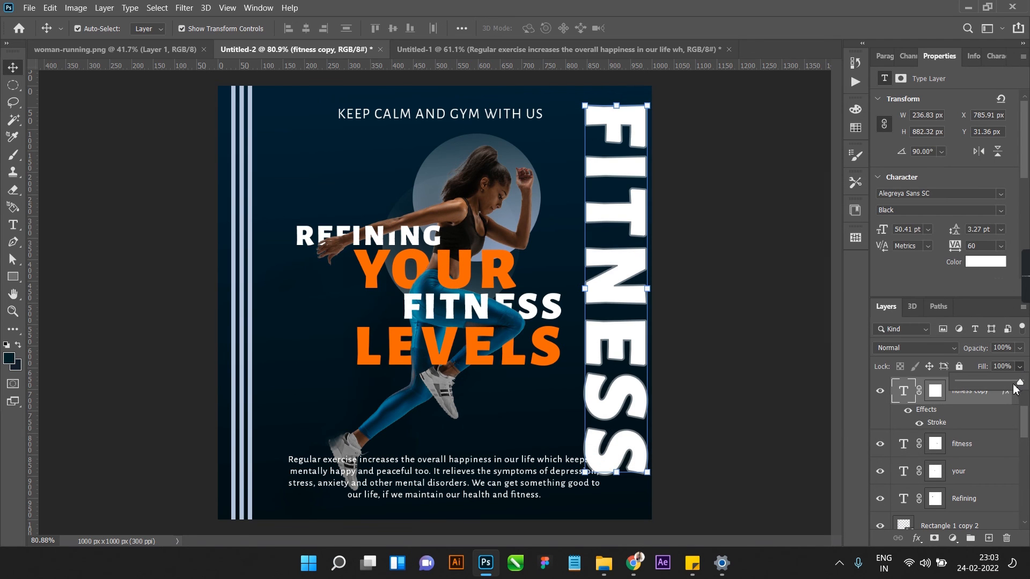
left_click_drag(1015, 389, 928, 381)
left_click(736, 329)
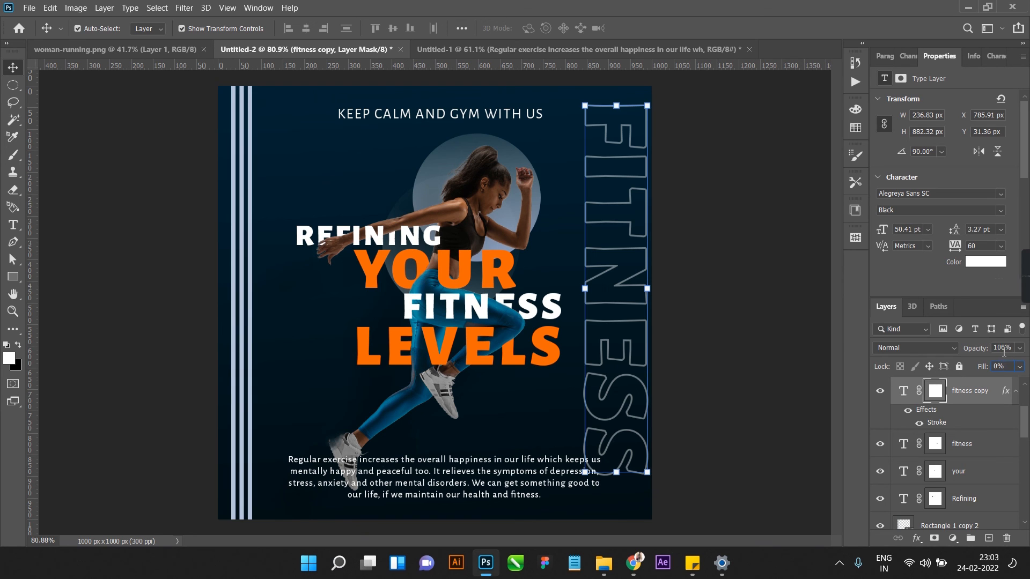
Step: Lower the layer opacity of the outlined vertical FITNESS text to 10%
key("shift+Down")
key("shift+Down")
key("shift+Down")
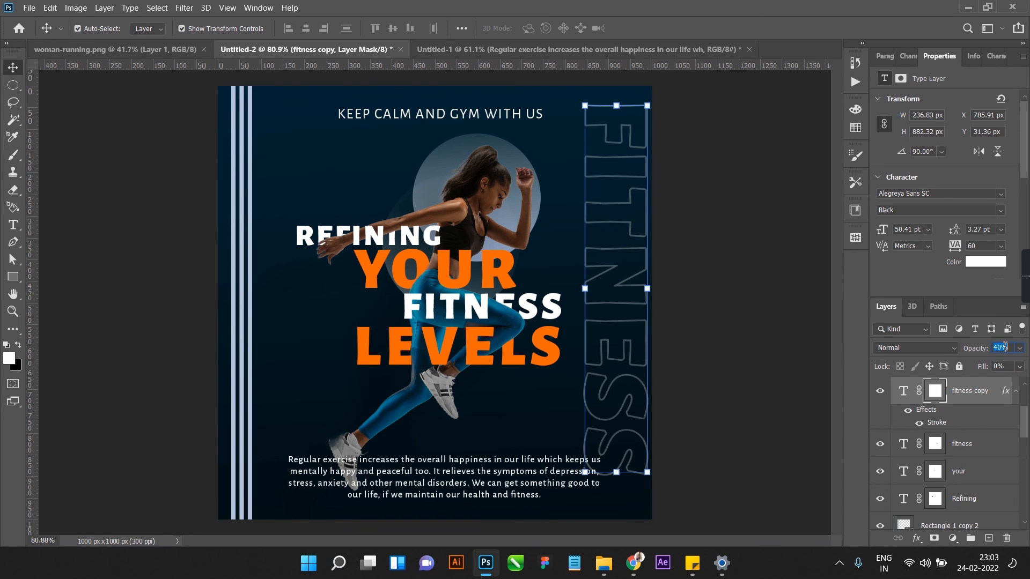
key("shift+Down")
key("shift+Down")
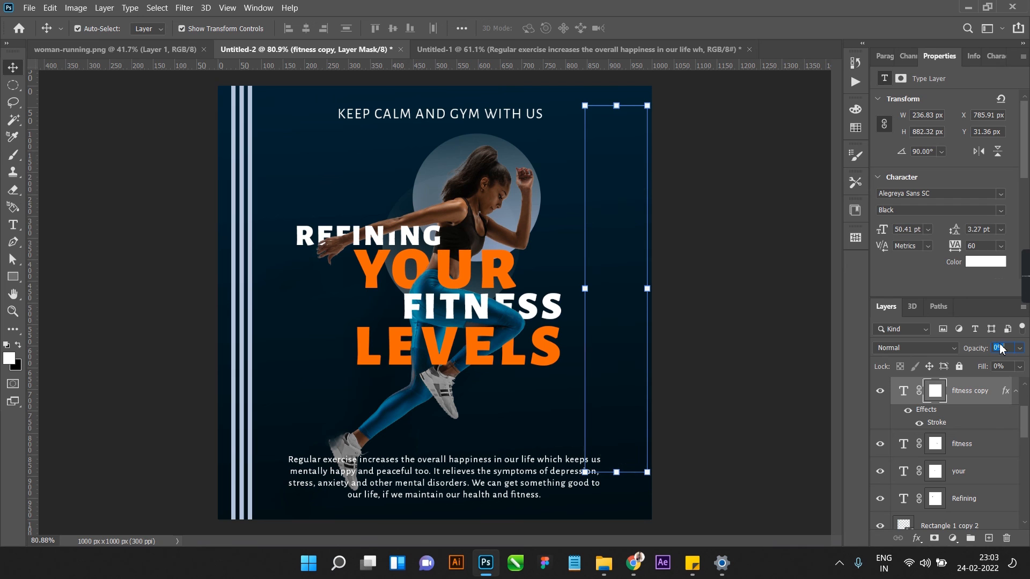
left_click(749, 263)
Step: Move the faint vertical FITNESS outline down to Y about 44 px
scroll(750, 263, "down", 5)
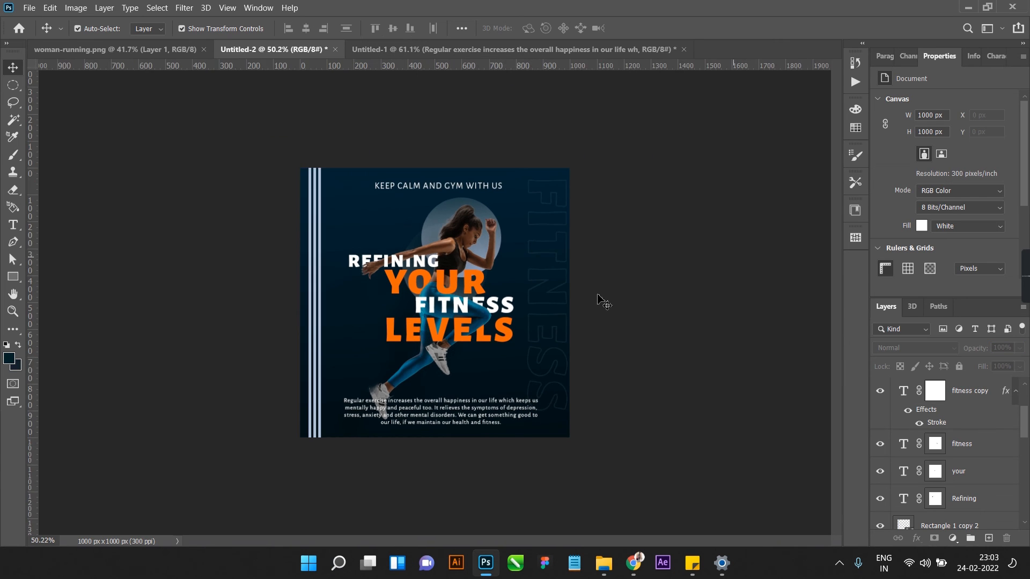
scroll(603, 292, "up", 5)
left_click(603, 292)
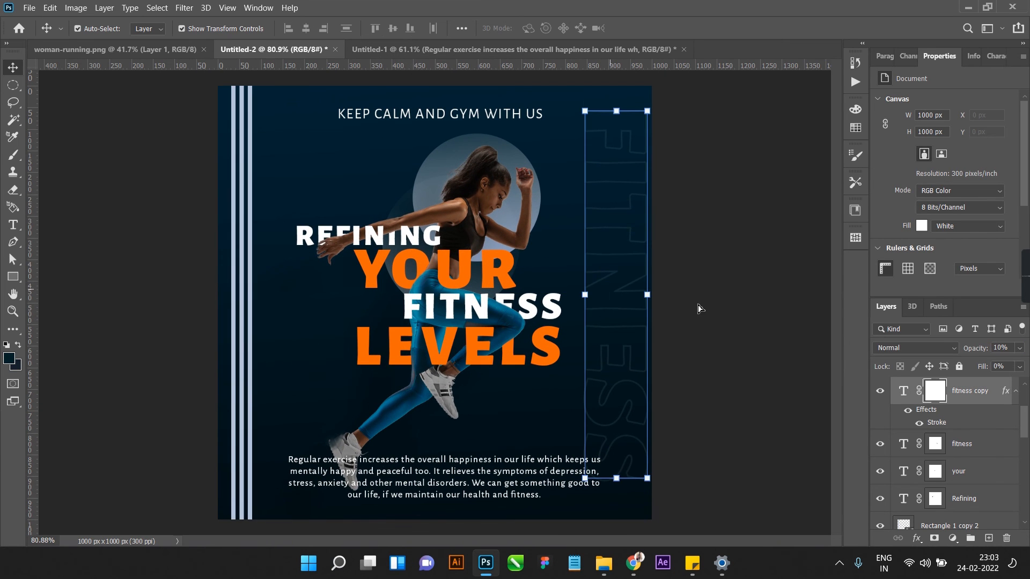
Step: Add a Multiply drop shadow to the vertical FITNESS outline with 22% opacity, 39° angle, 149 px distance and 59 px size
left_click(917, 538)
left_click(724, 441)
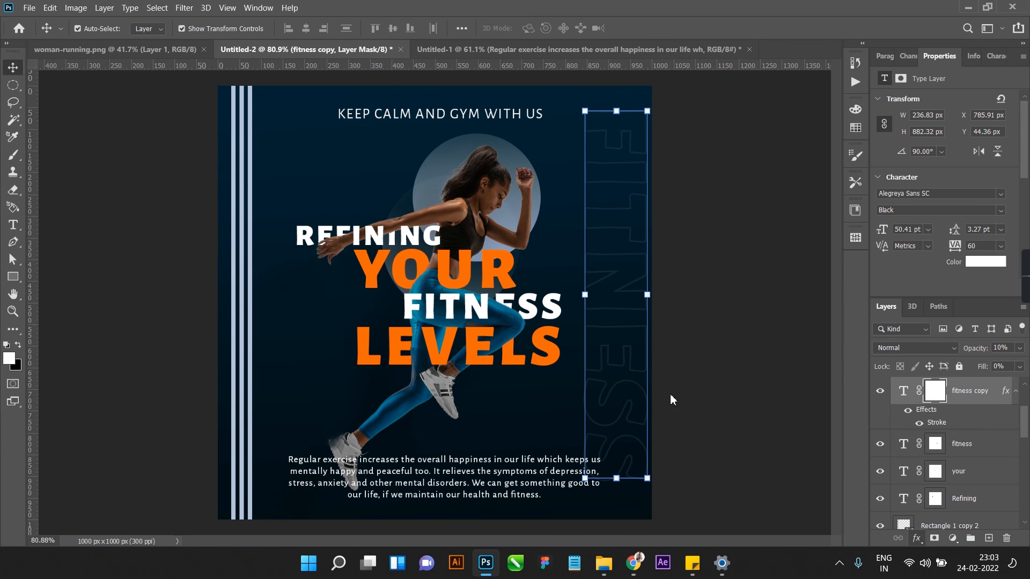
left_click_drag(675, 119, 38, 120)
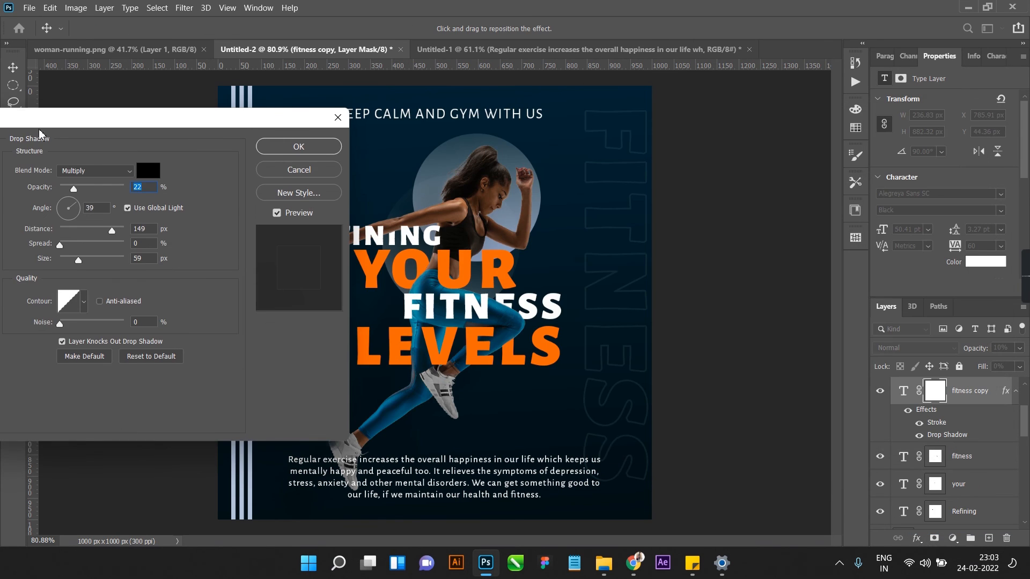
left_click(299, 148)
left_click(779, 288)
Step: Examine the poster at several zoom levels, checking how the faint vertical FITNESS outline fits the composition
scroll(628, 282, "down", 2)
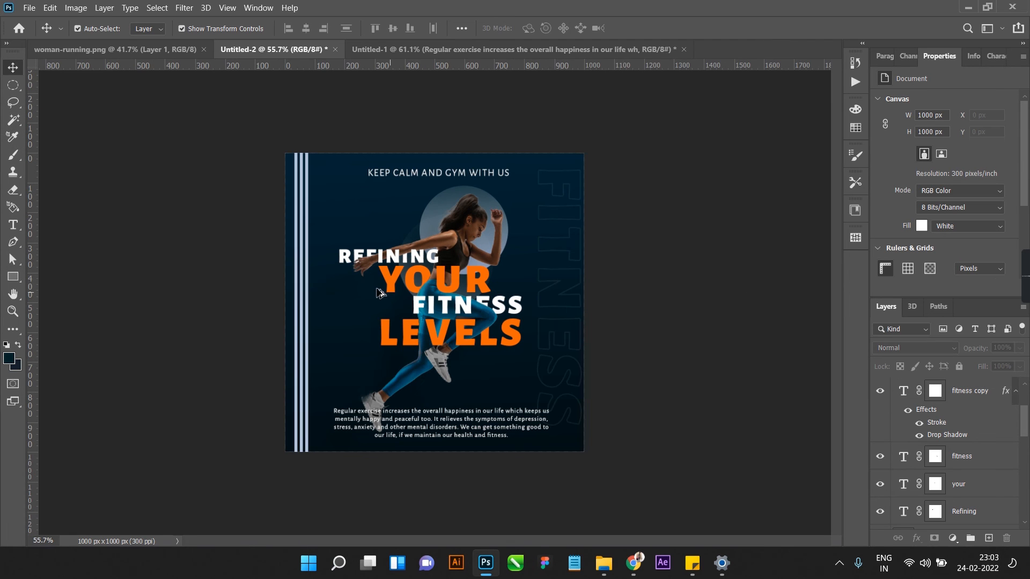
scroll(380, 293, "up", 1)
scroll(359, 298, "up", 1)
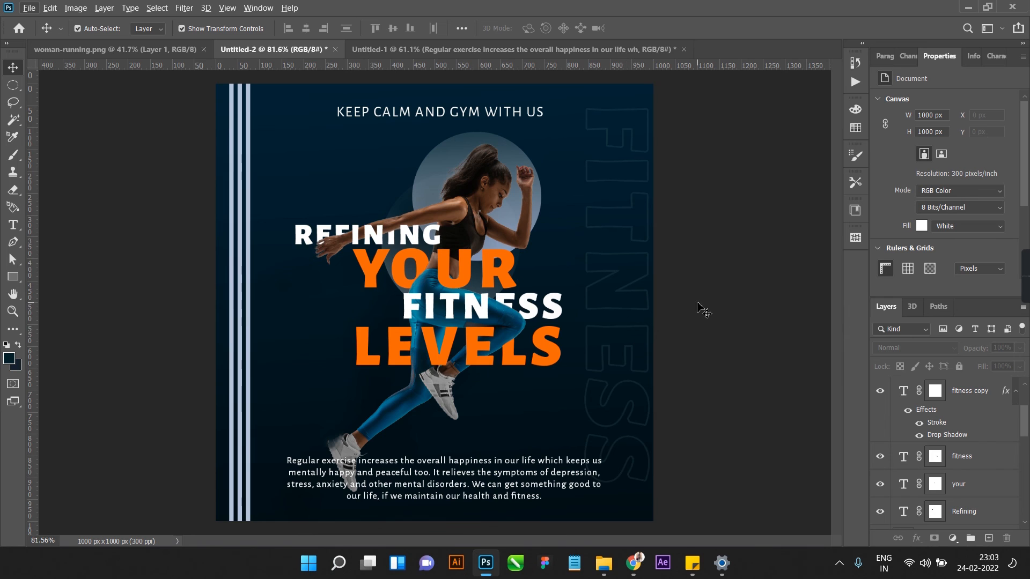
scroll(582, 280, "down", 2)
scroll(582, 280, "up", 1)
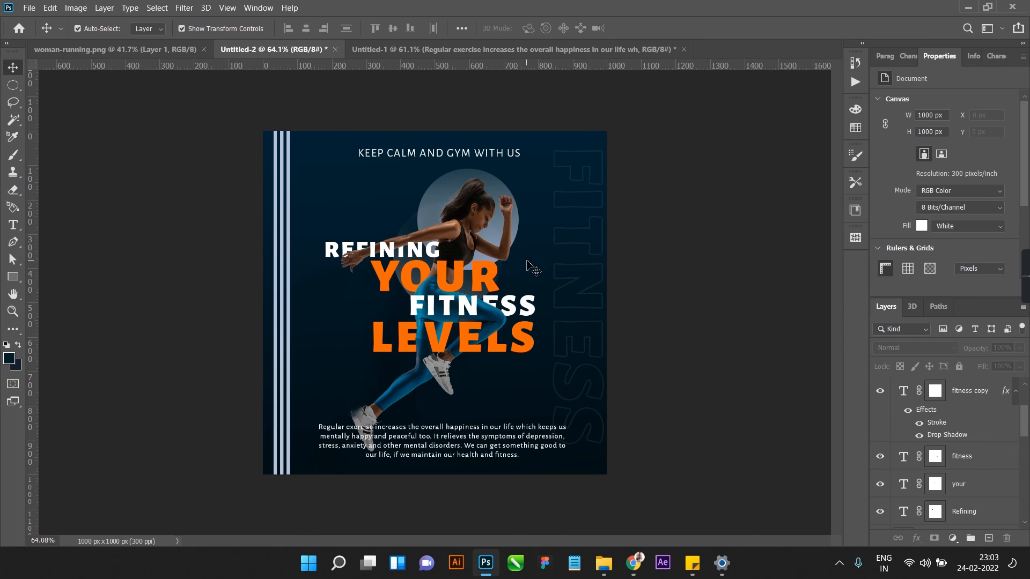
scroll(472, 288, "down", 2)
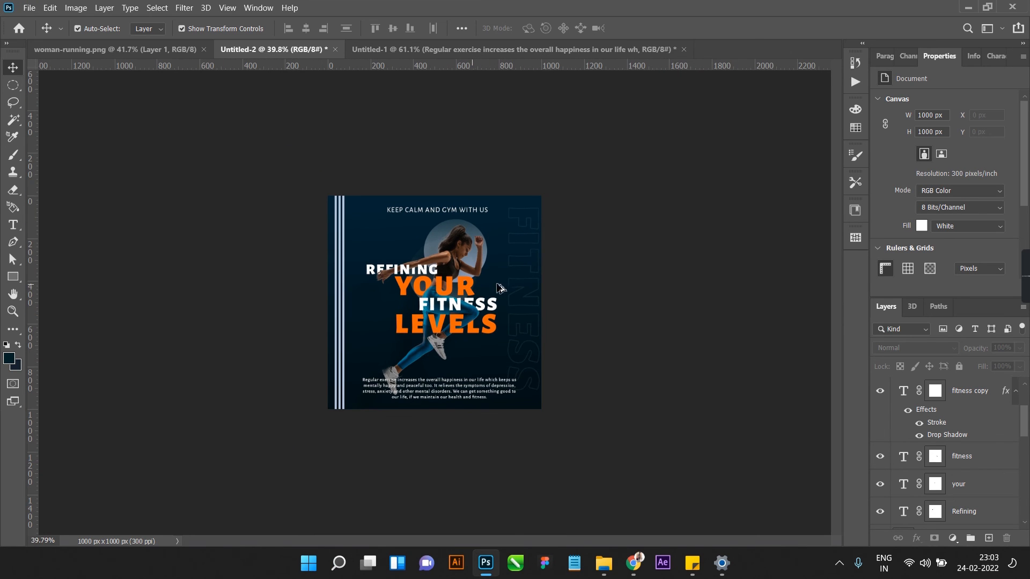